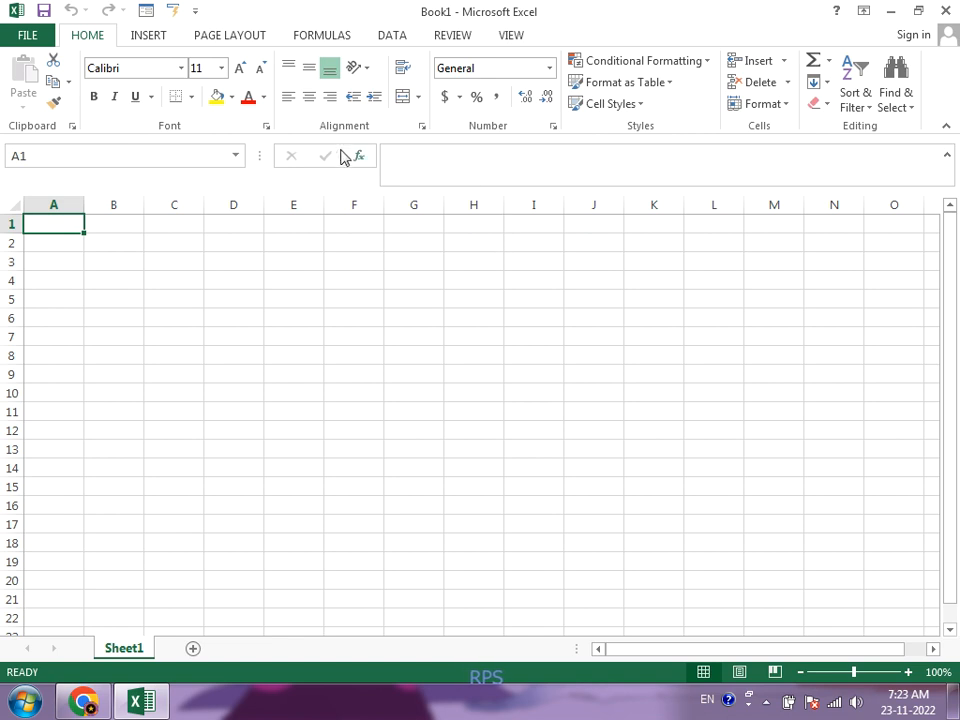
Step: Format cell A1 as Number with two decimals and red parenthesised negatives, and enter -55 in it
{"action": "left_click", "coordinate": [269, 129]}
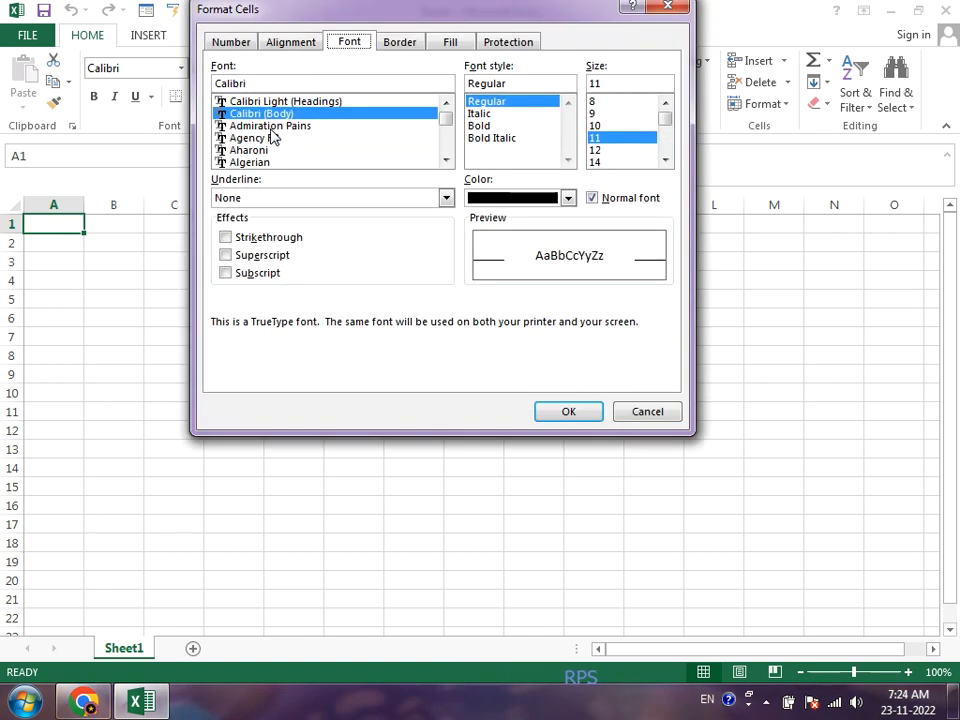
{"action": "left_click", "coordinate": [275, 12]}
{"action": "left_click_drag", "start_coordinate": [275, 12], "coordinate": [279, 77]}
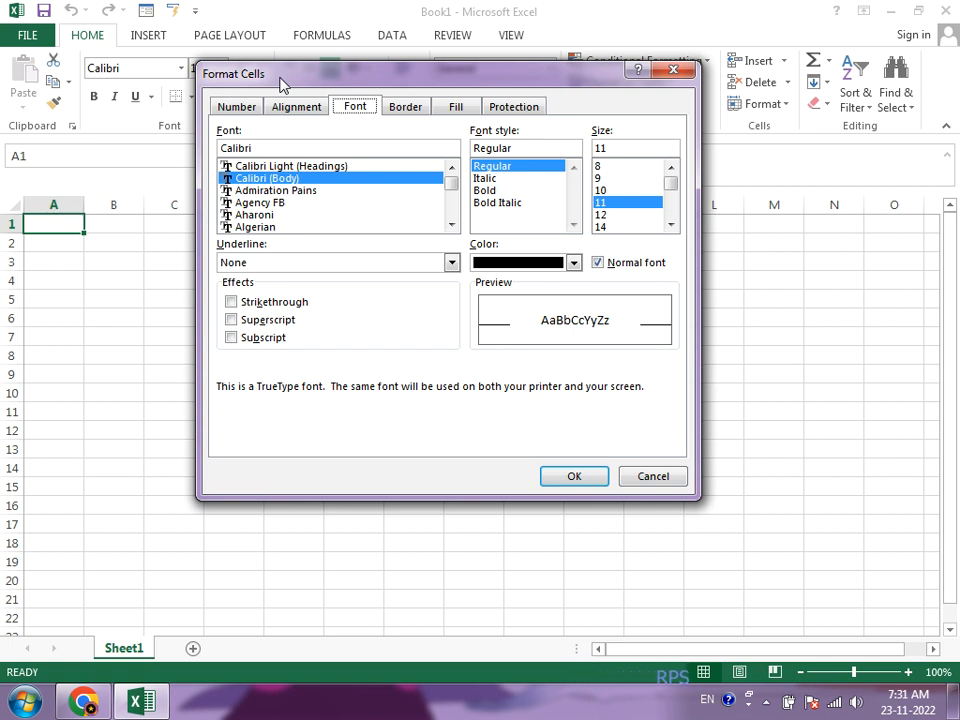
{"action": "left_click", "coordinate": [232, 108]}
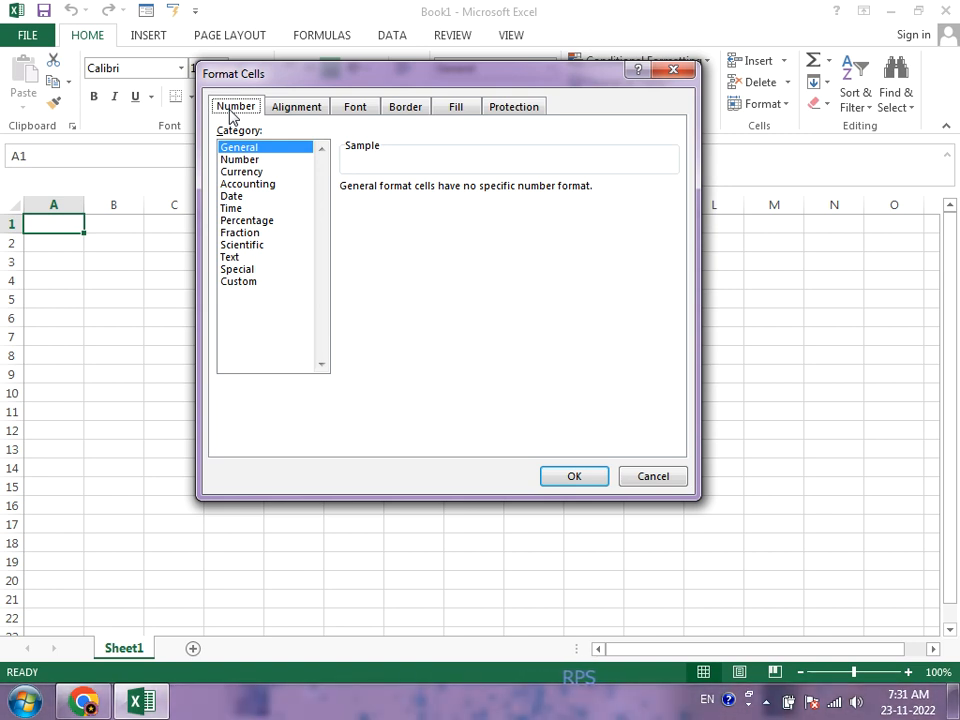
{"action": "left_click", "coordinate": [245, 162]}
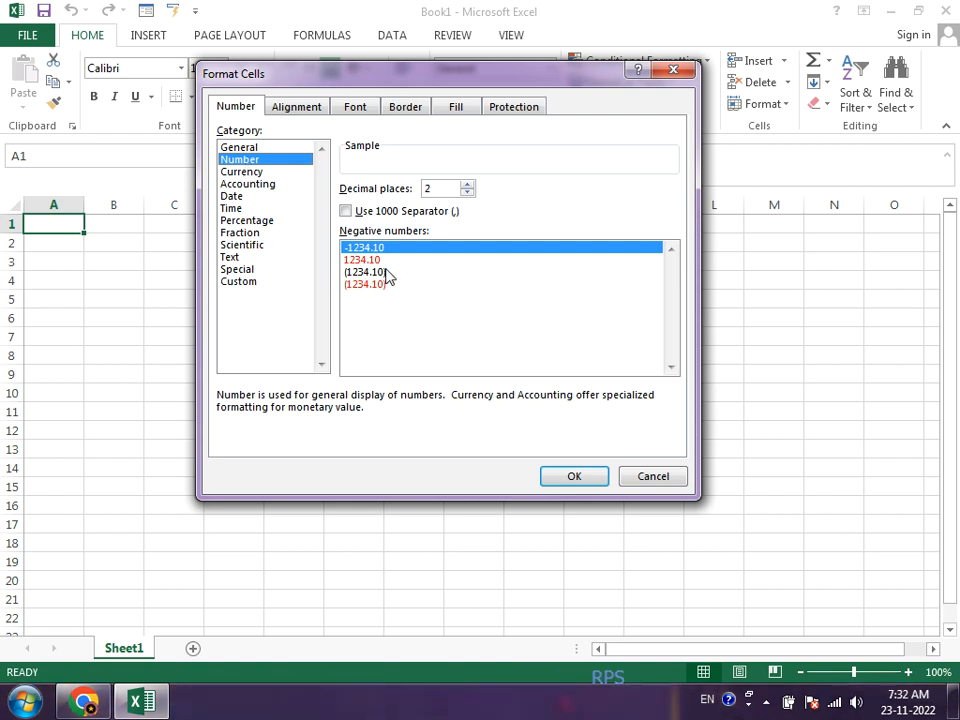
{"action": "left_click", "coordinate": [381, 285]}
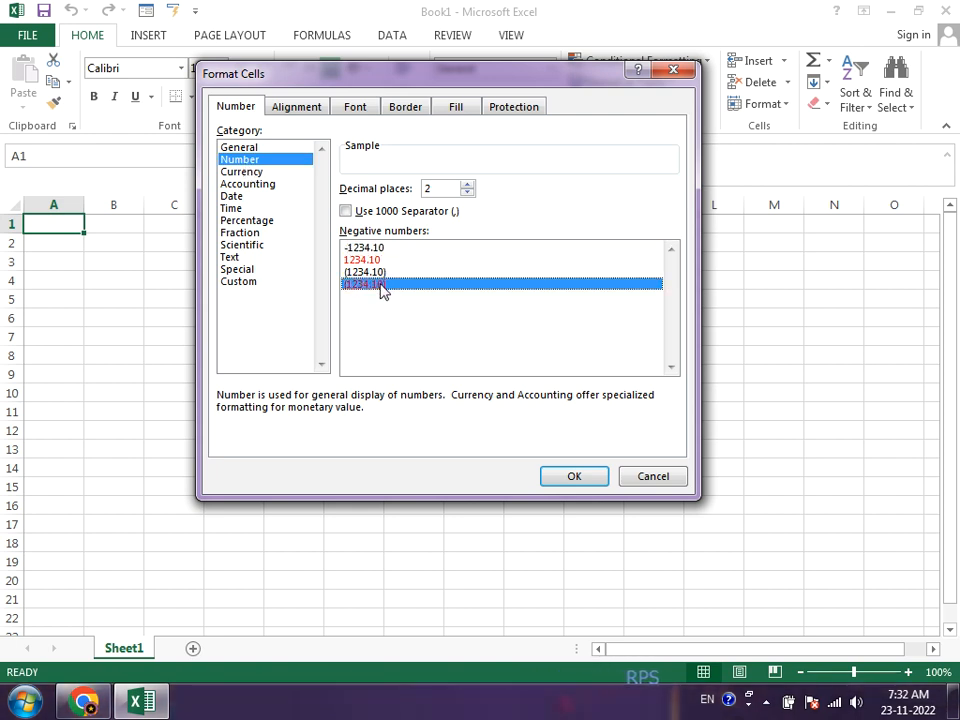
{"action": "left_click", "coordinate": [594, 484]}
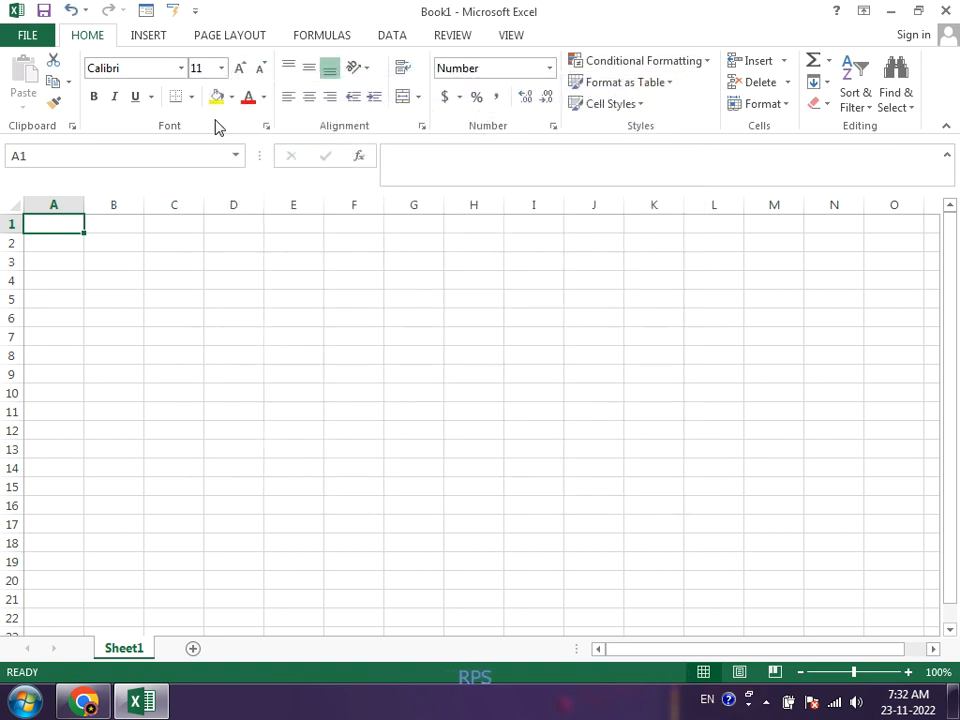
{"action": "type", "text": "-55"}
{"action": "key", "text": "Return"}
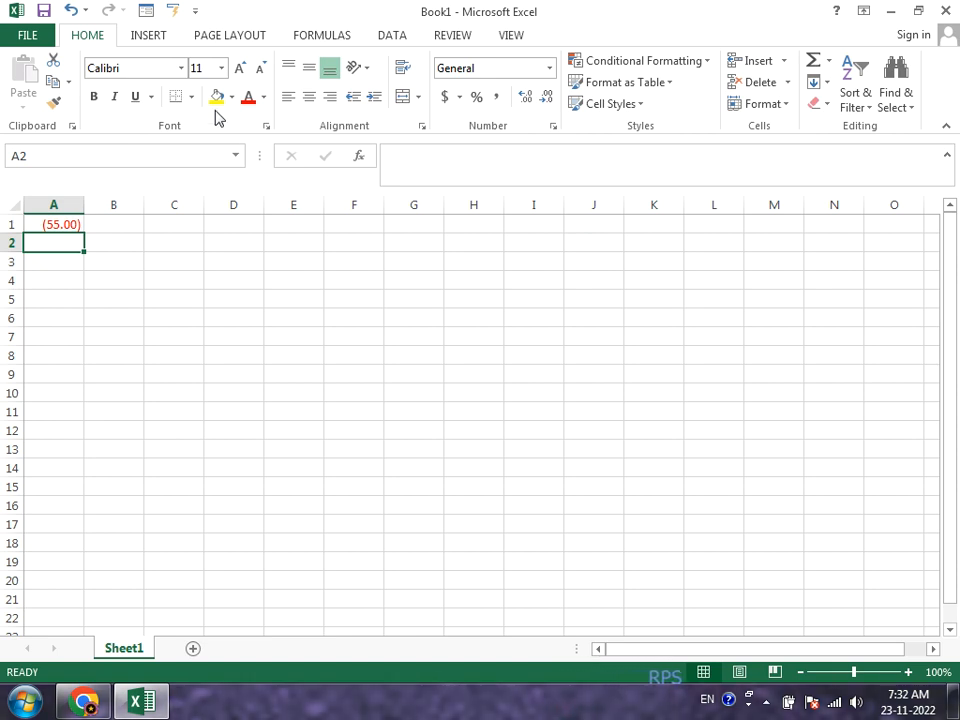
Step: Format cell A2 as Currency with the $ symbol and red negatives without a minus sign, and enter -56
{"action": "left_click", "coordinate": [422, 126]}
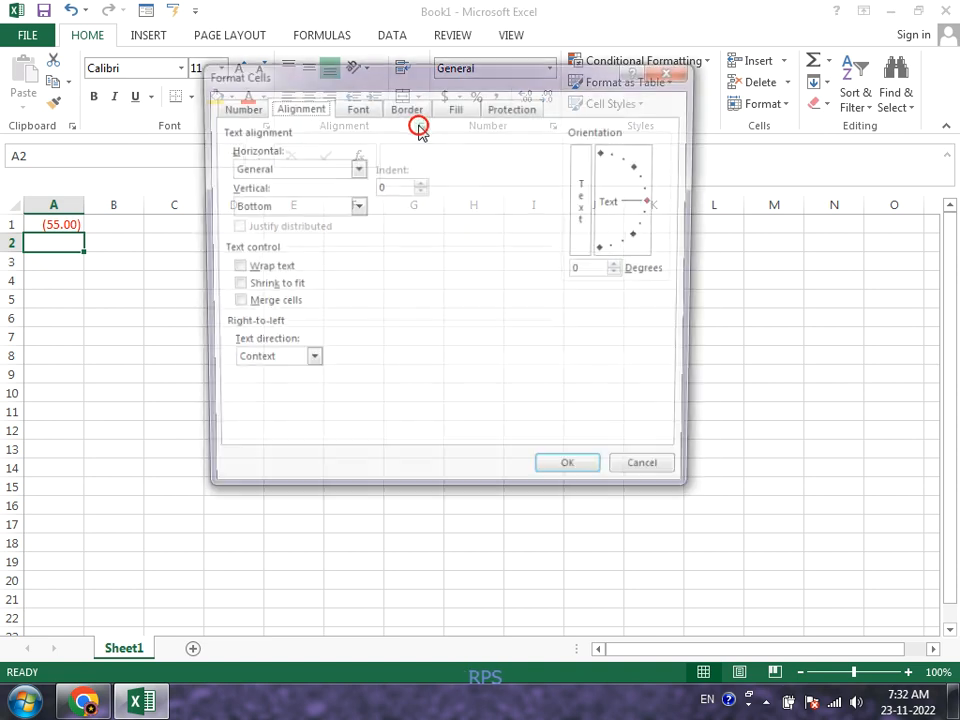
{"action": "left_click", "coordinate": [242, 108]}
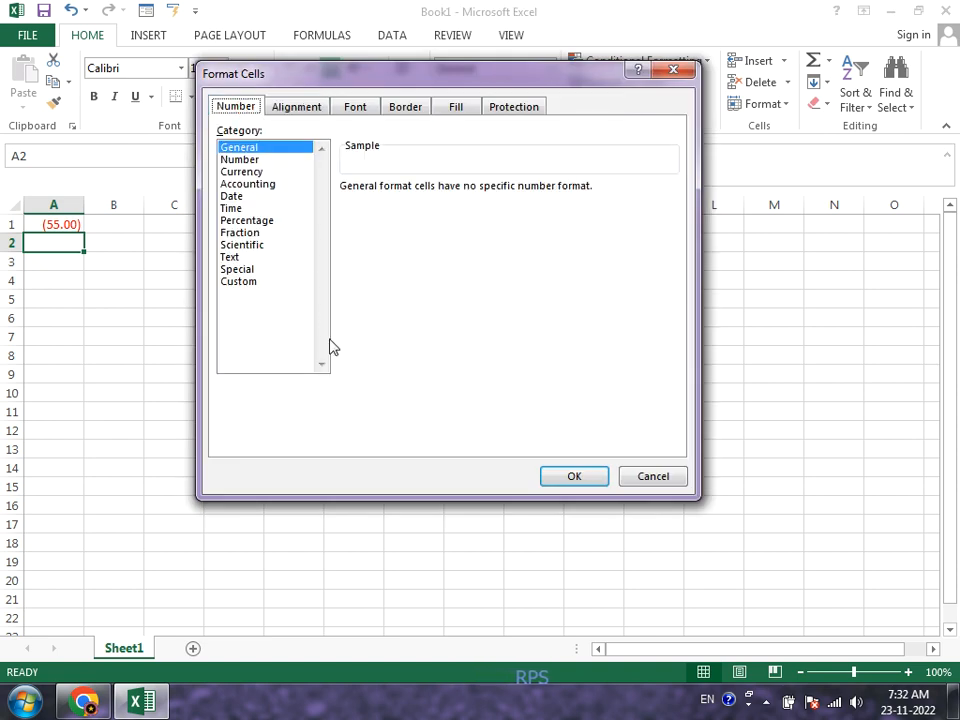
{"action": "left_click", "coordinate": [258, 173]}
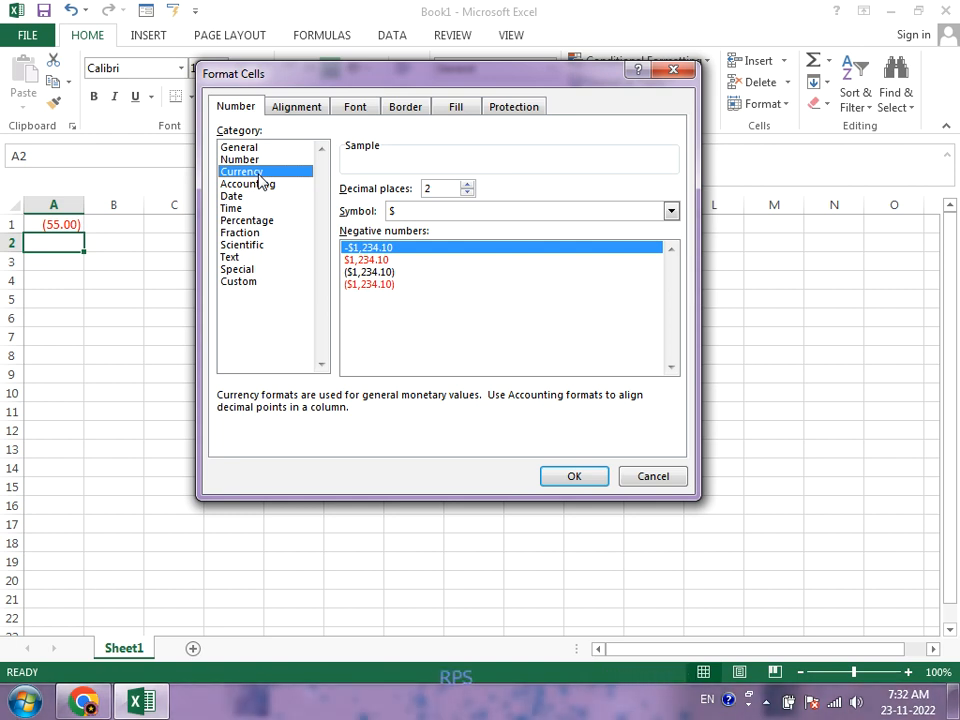
{"action": "left_click", "coordinate": [386, 261]}
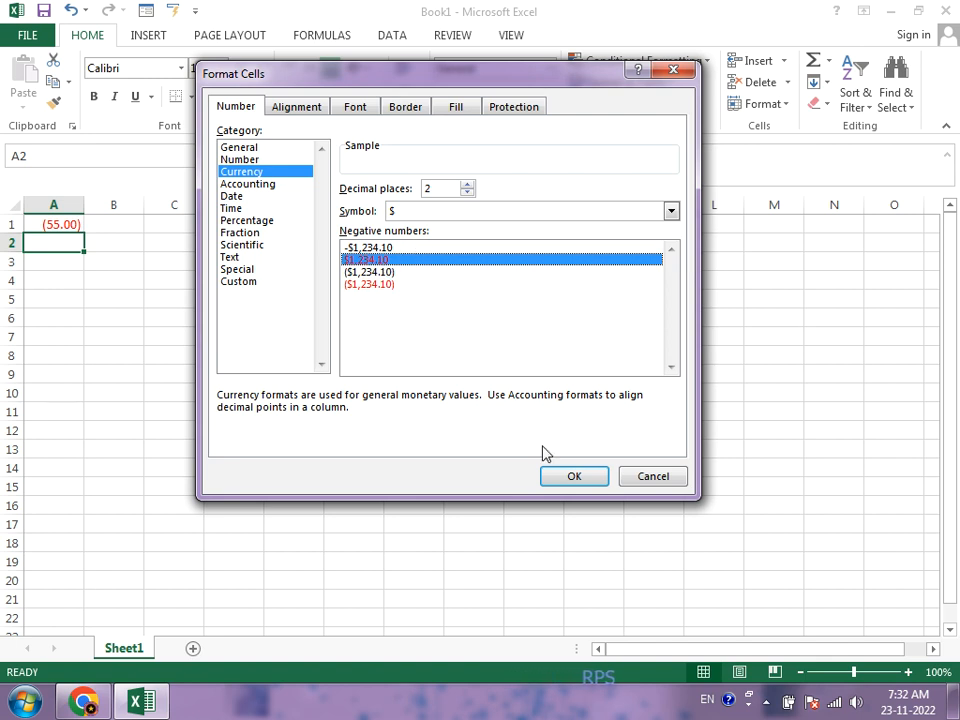
{"action": "left_click", "coordinate": [580, 482]}
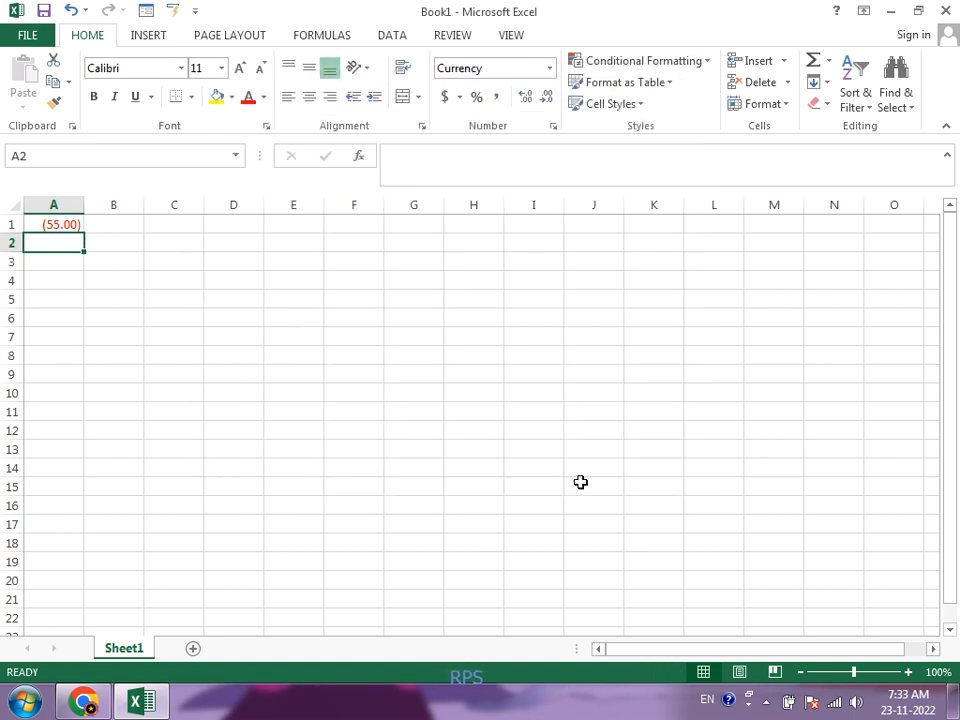
{"action": "type", "text": "-56"}
{"action": "key", "text": "Return"}
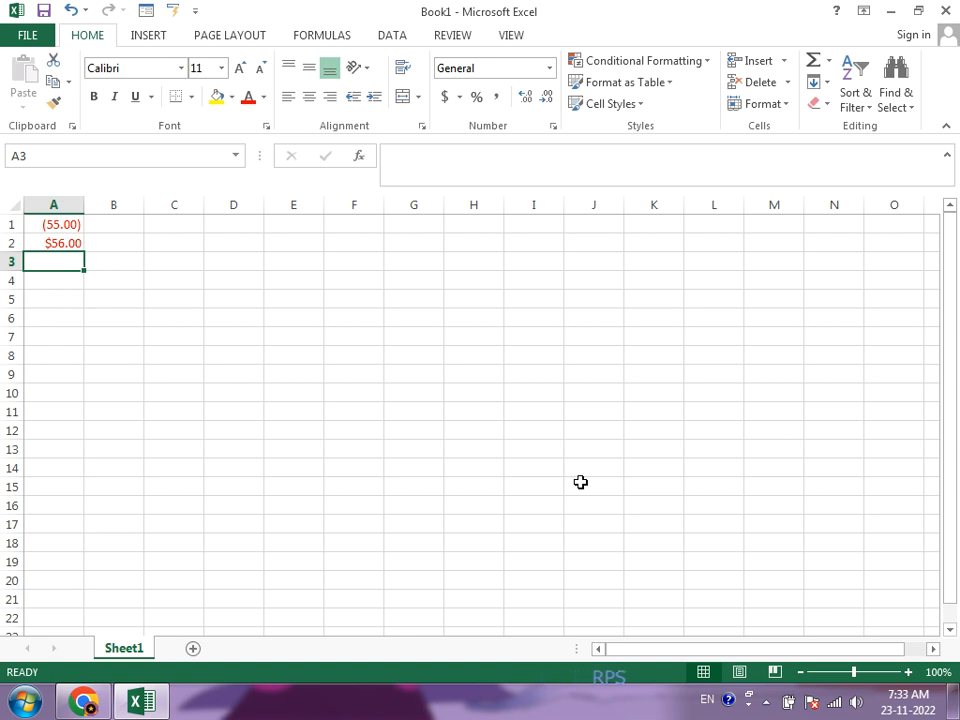
Step: Apply the Accounting number format with two decimals and the $ symbol to cell A3
{"action": "left_click", "coordinate": [552, 126]}
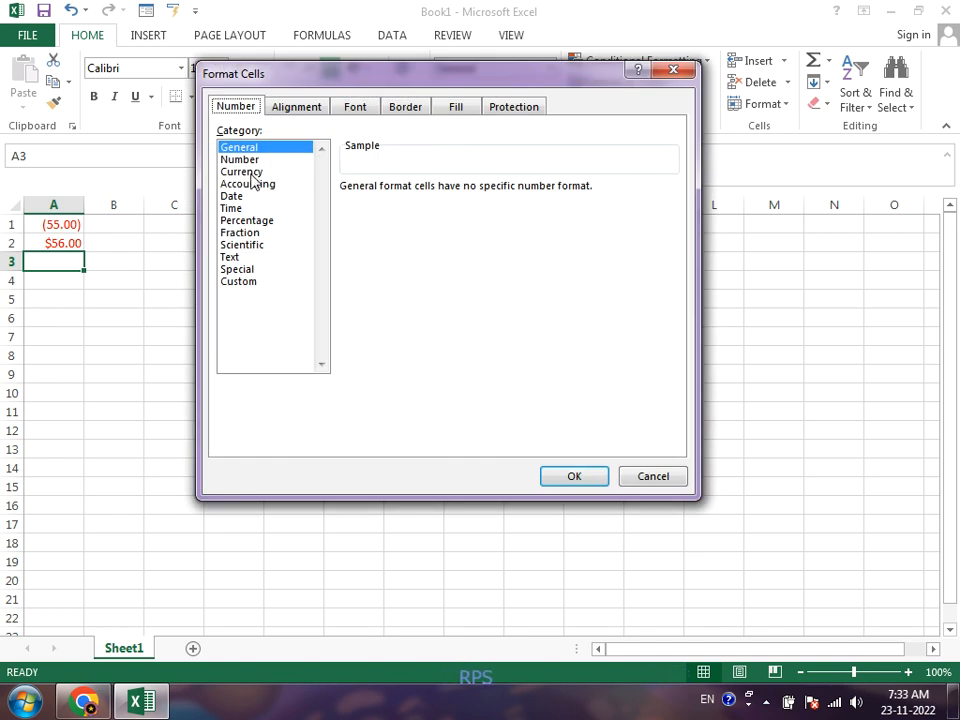
{"action": "left_click", "coordinate": [250, 186]}
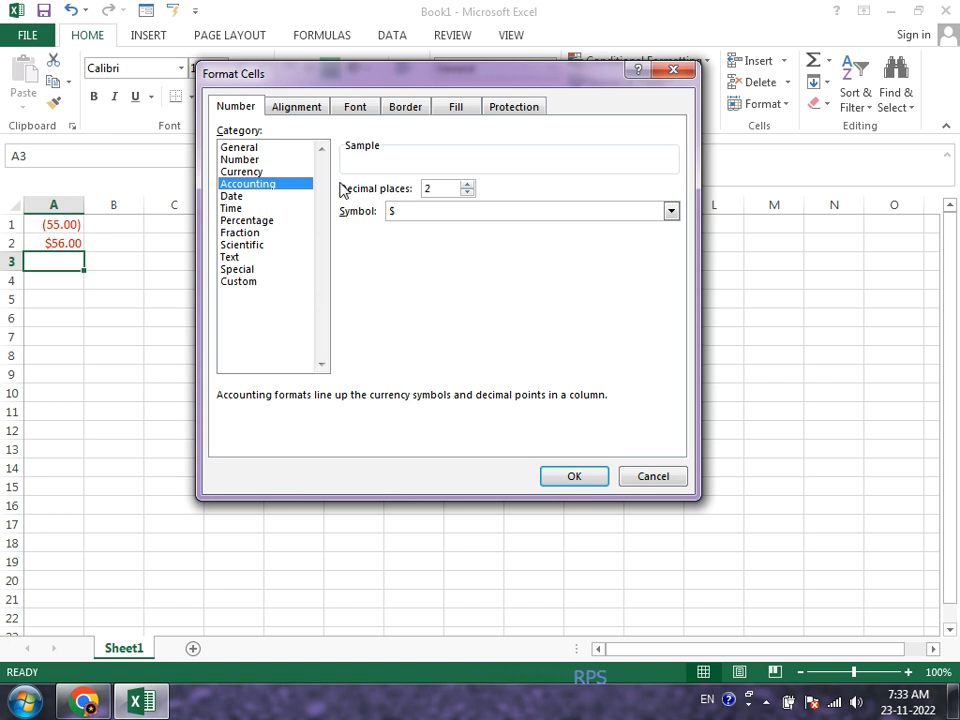
{"action": "left_click", "coordinate": [574, 477]}
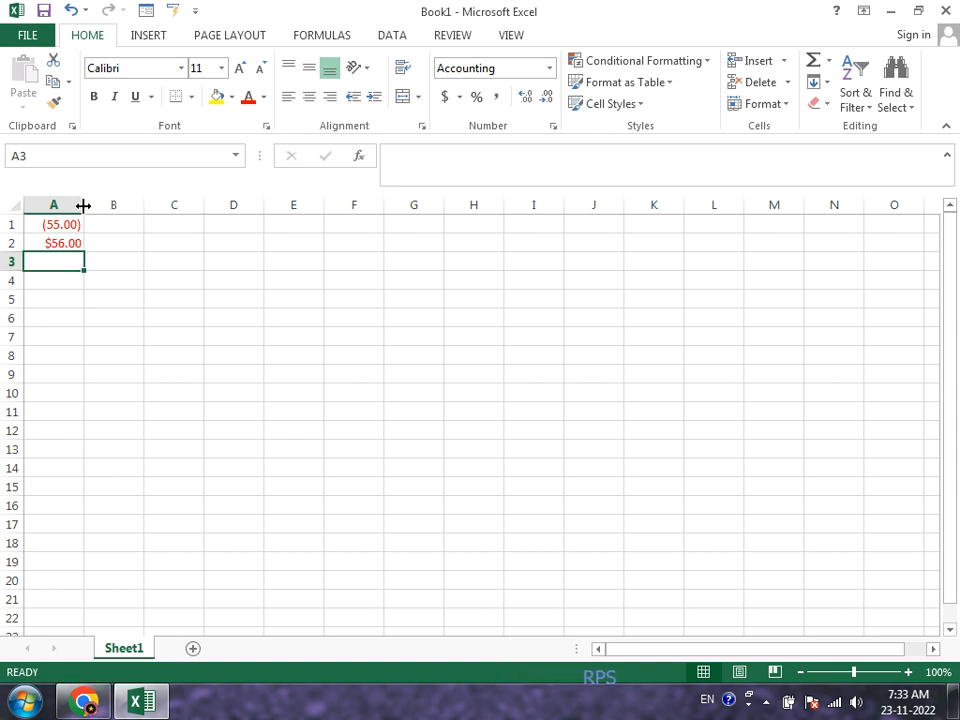
Step: Widen column A to roughly four times its width and enter 100000 in cell A3
{"action": "left_click_drag", "start_coordinate": [110, 224], "coordinate": [208, 236]}
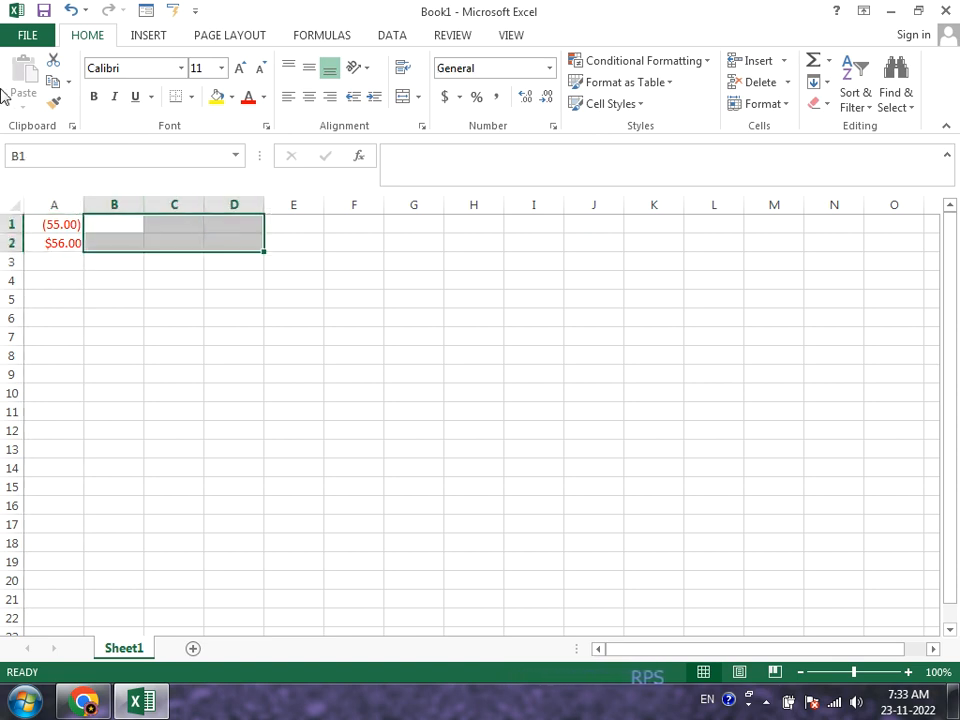
{"action": "left_click_drag", "start_coordinate": [85, 202], "coordinate": [257, 261]}
{"action": "left_click", "coordinate": [183, 261]}
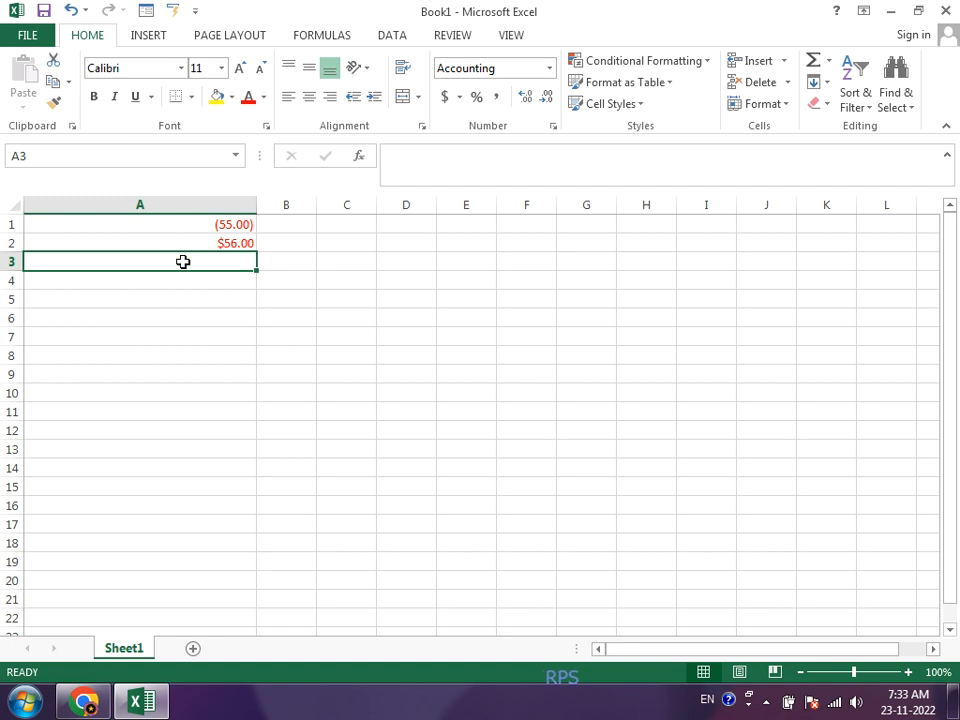
{"action": "type", "text": "0000"}
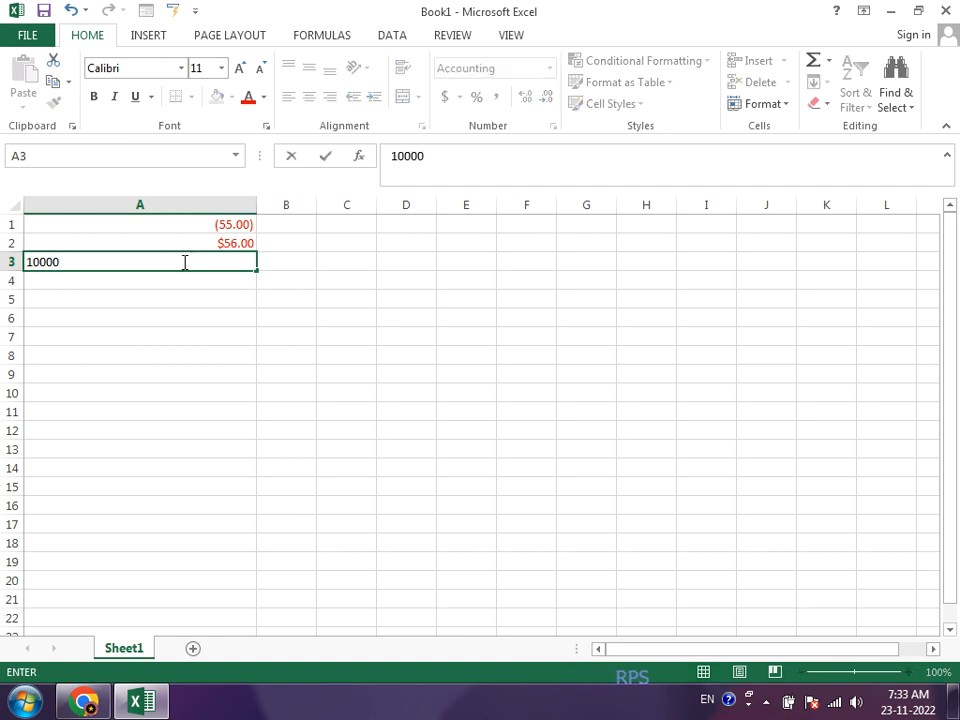
{"action": "key", "text": "Return"}
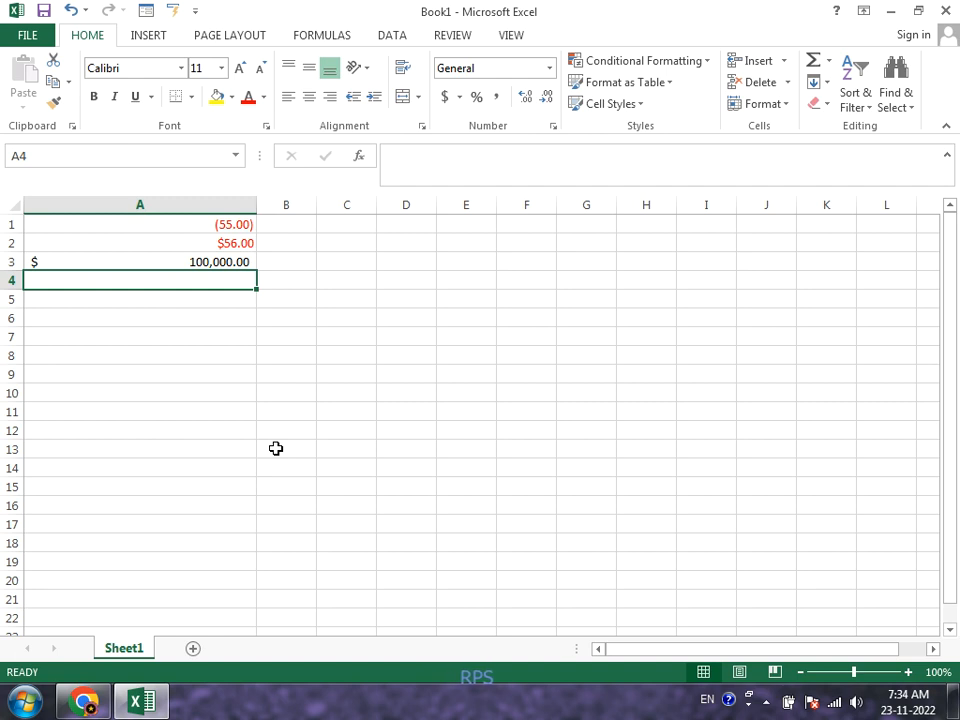
Step: Enter 100000000 in cell A4 and apply the Comma Style to it
{"action": "type", "text": "100000000"}
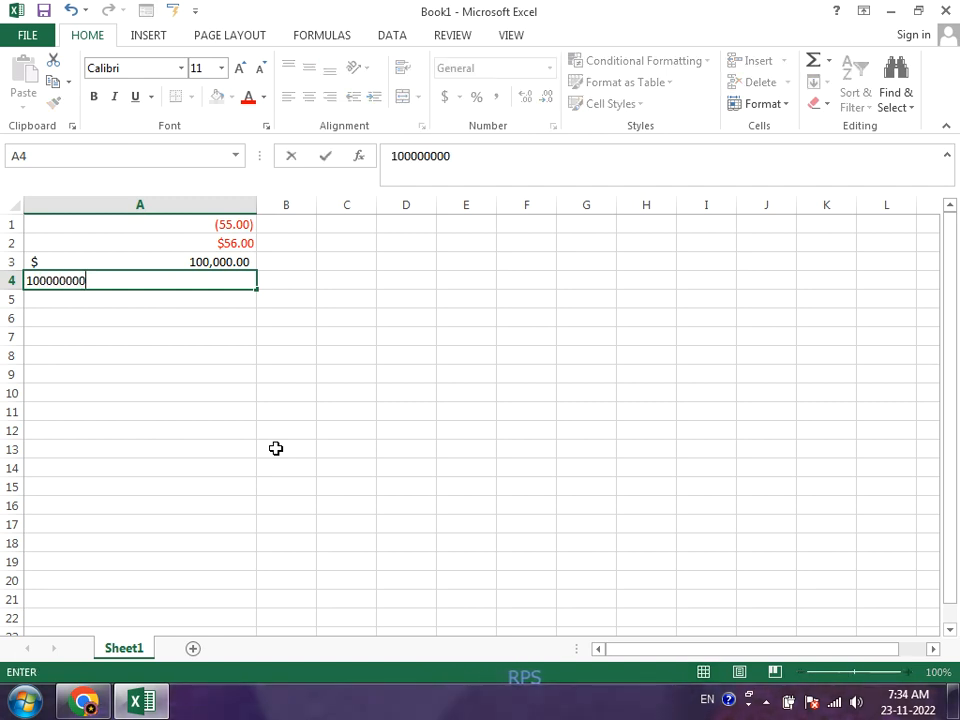
{"action": "key", "text": "Return"}
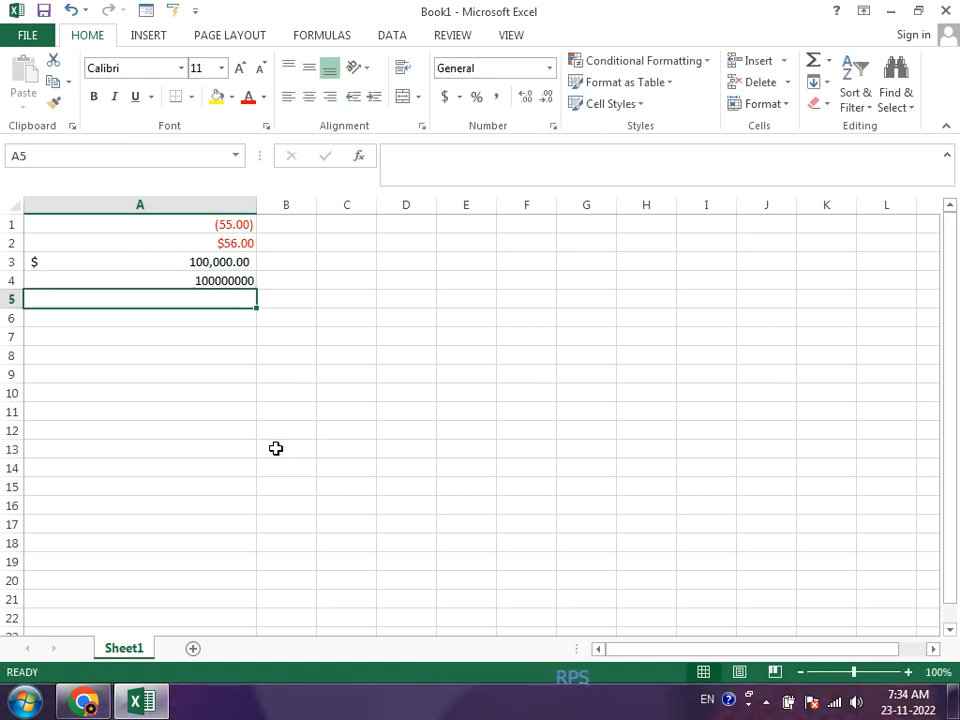
{"action": "key", "text": "Up"}
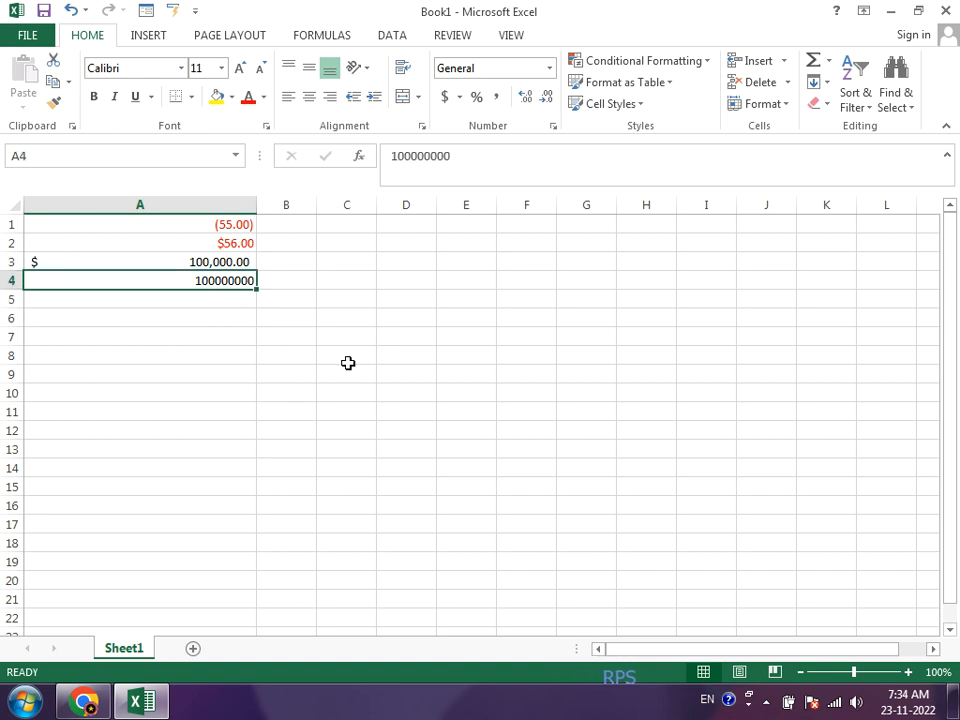
{"action": "left_click", "coordinate": [500, 99]}
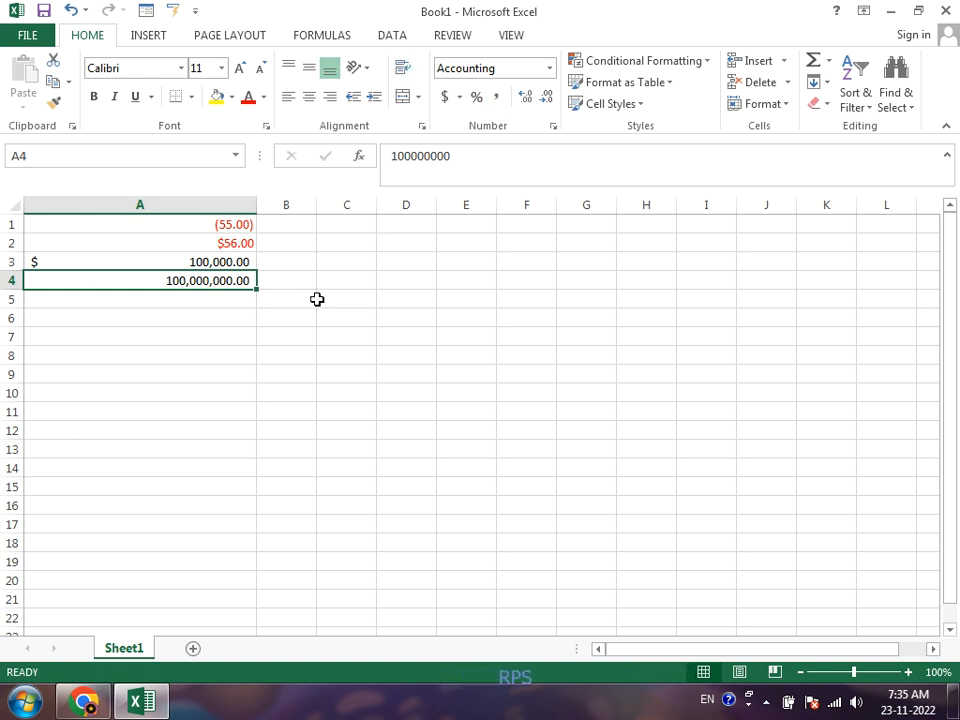
Step: Format cell A5 as a Date of the type "*Wednesday, March 14, 2012" and enter January 1, 2023
{"action": "left_click", "coordinate": [236, 298]}
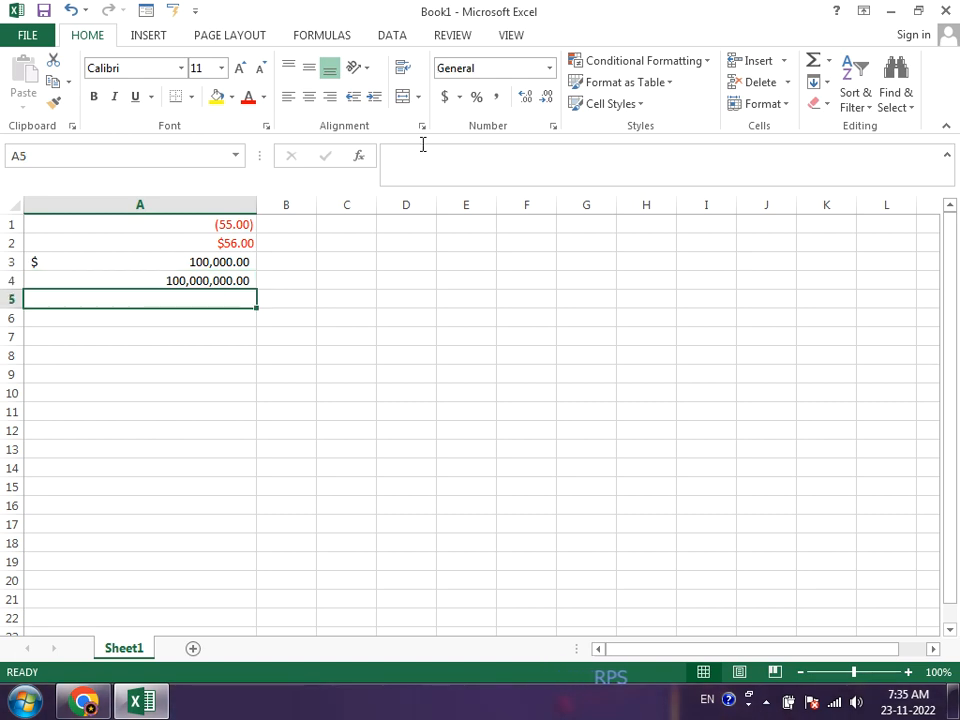
{"action": "left_click", "coordinate": [553, 128]}
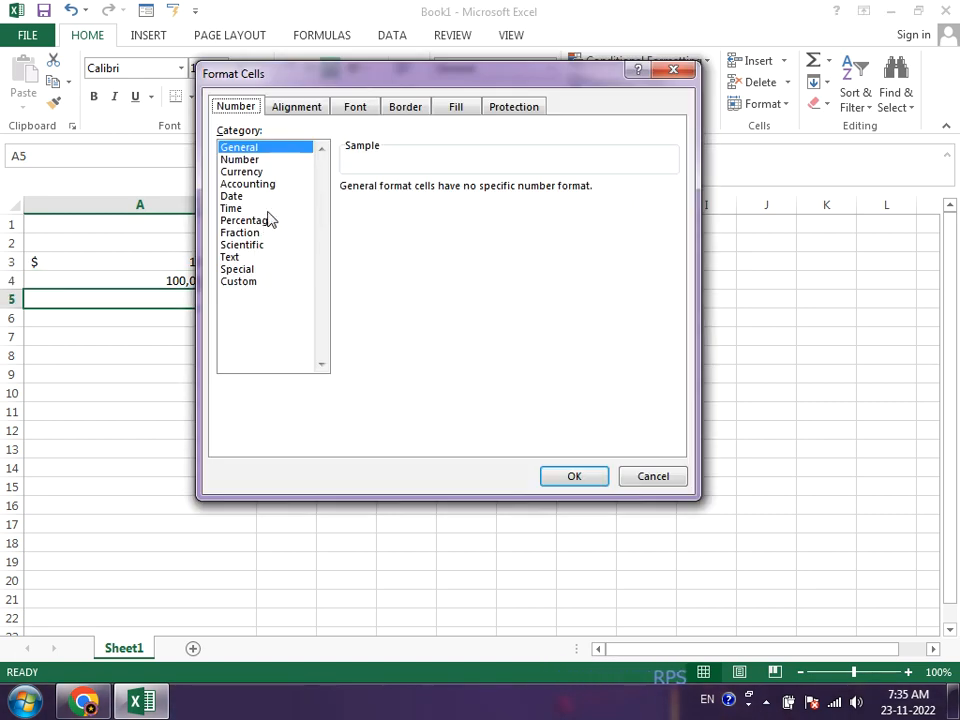
{"action": "left_click", "coordinate": [238, 197]}
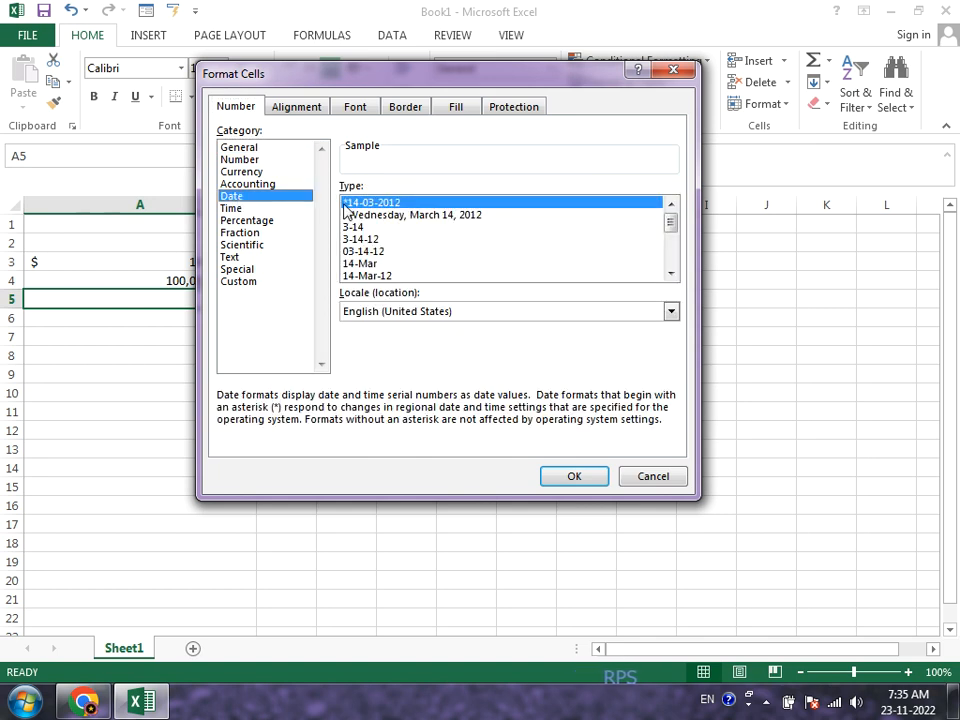
{"action": "left_click", "coordinate": [390, 215]}
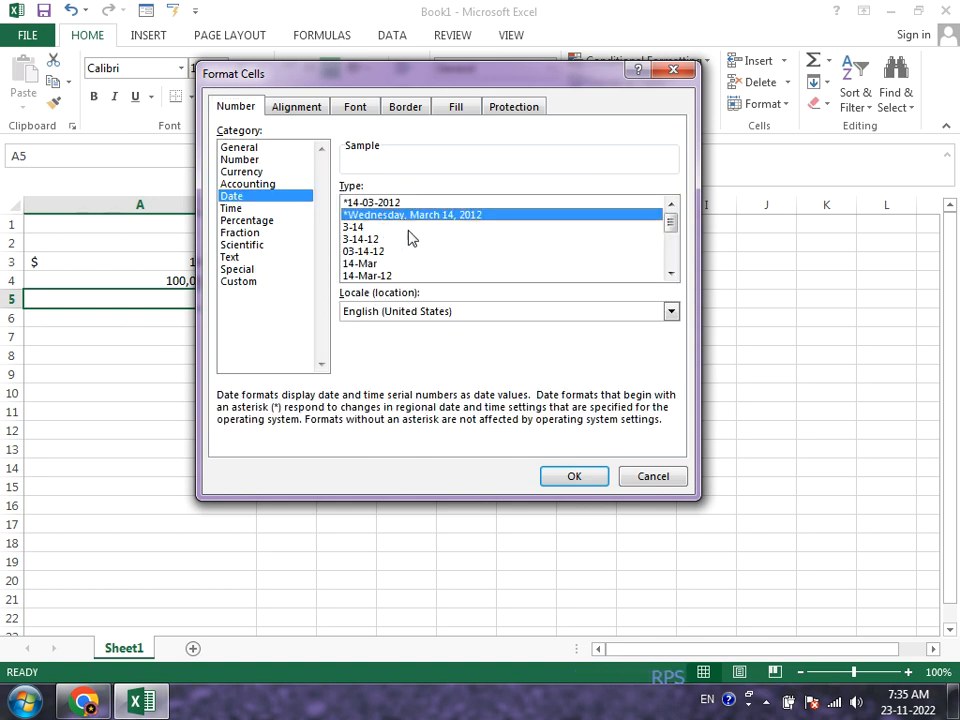
{"action": "left_click", "coordinate": [564, 479]}
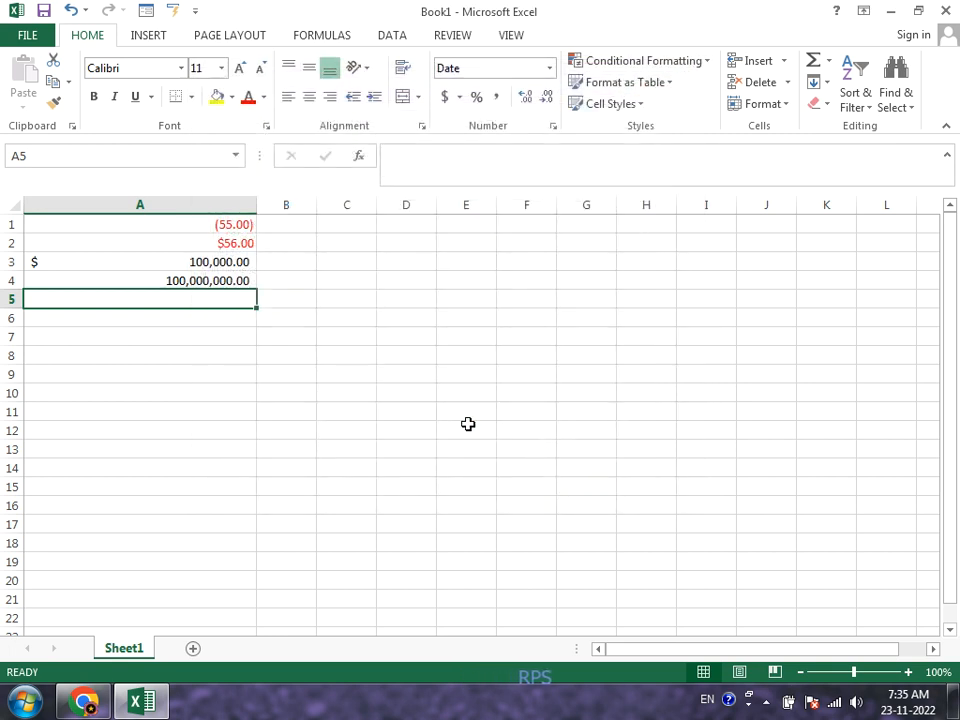
{"action": "type", "text": "01/01/23"}
{"action": "key", "text": "Return"}
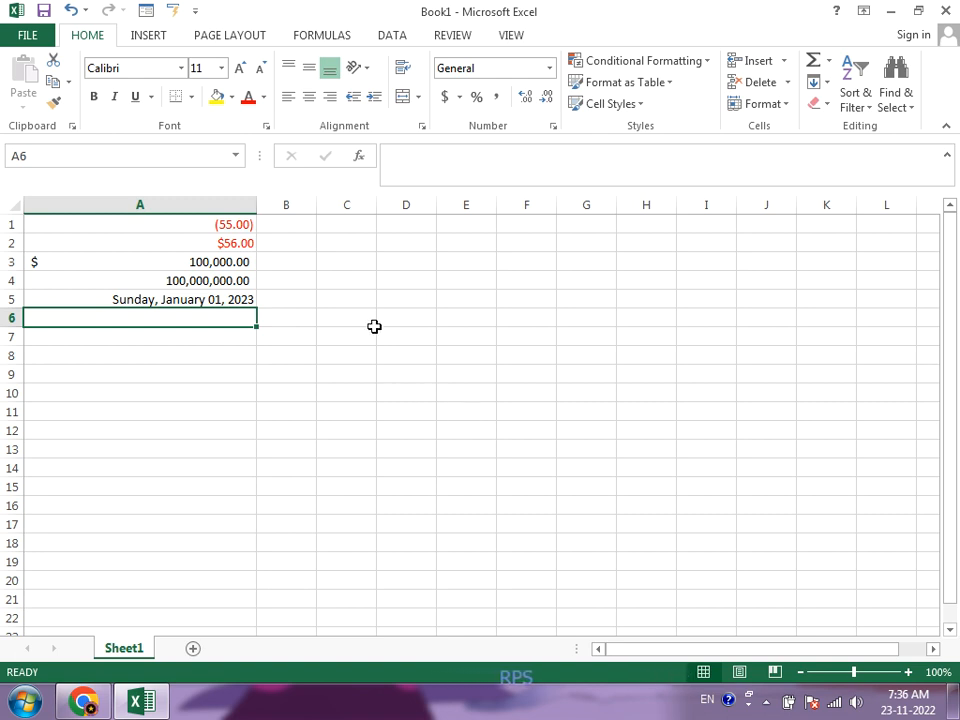
Step: Format cell A6 with the Text number category
{"action": "left_click", "coordinate": [556, 129]}
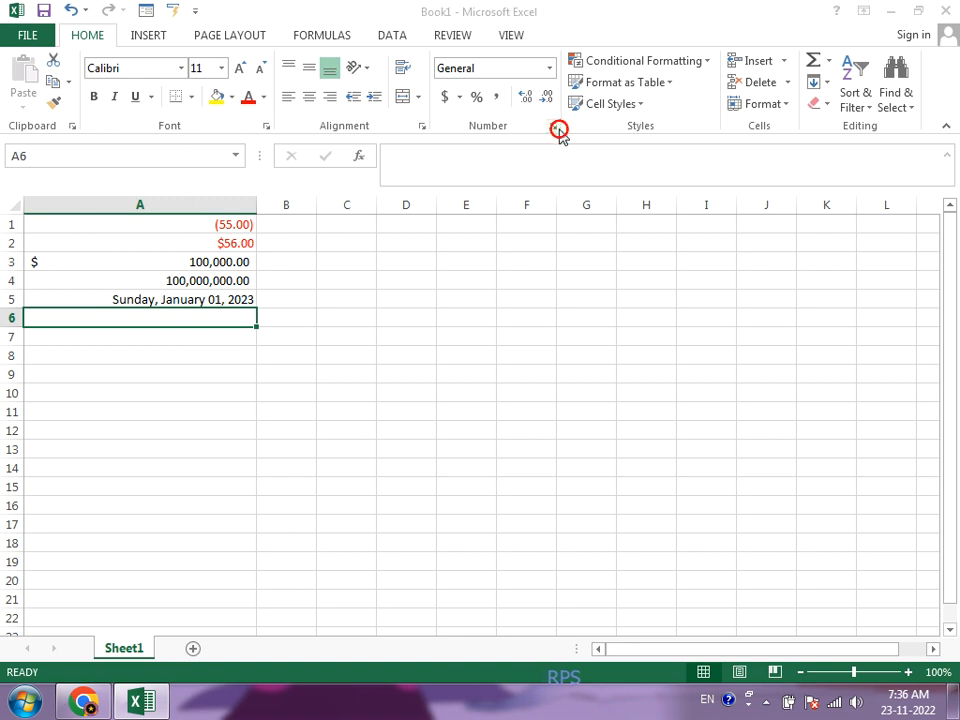
{"action": "left_click", "coordinate": [256, 212]}
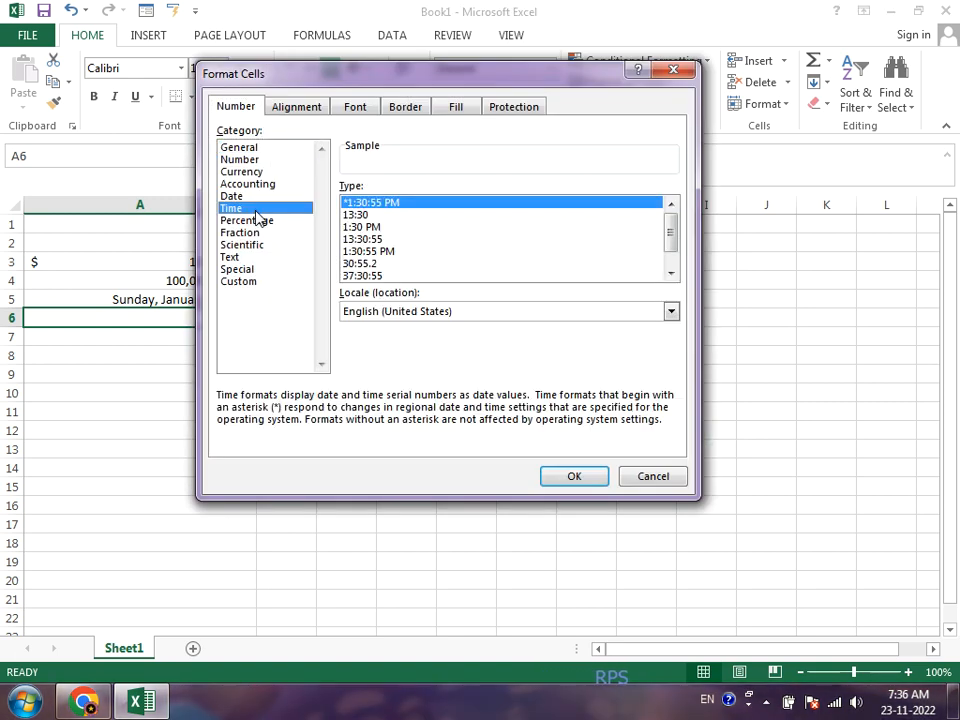
{"action": "left_click", "coordinate": [232, 220]}
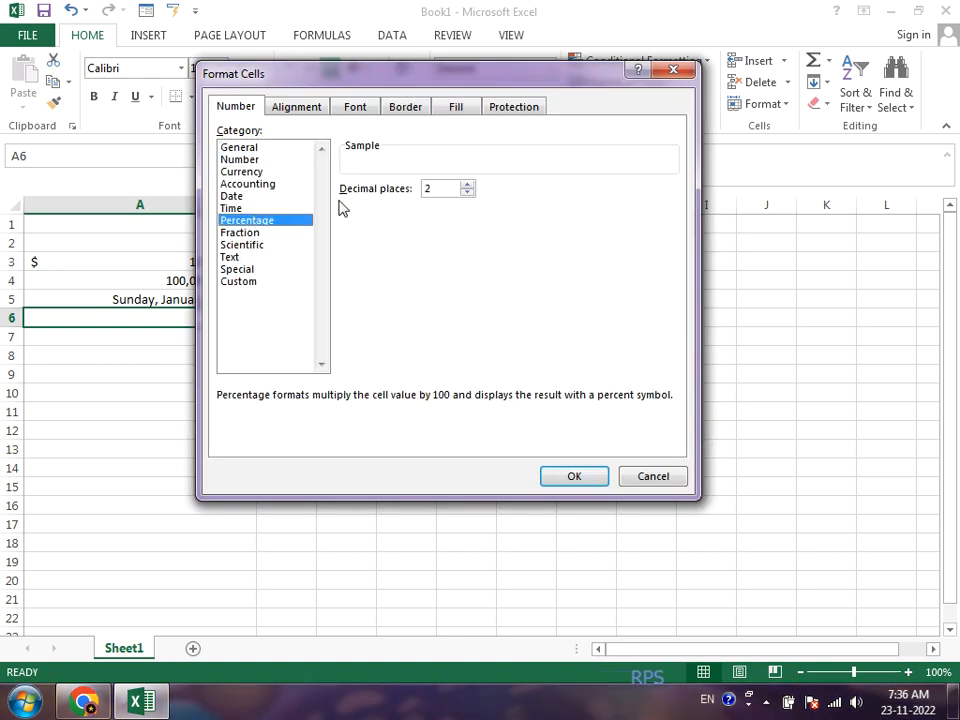
{"action": "left_click", "coordinate": [264, 234]}
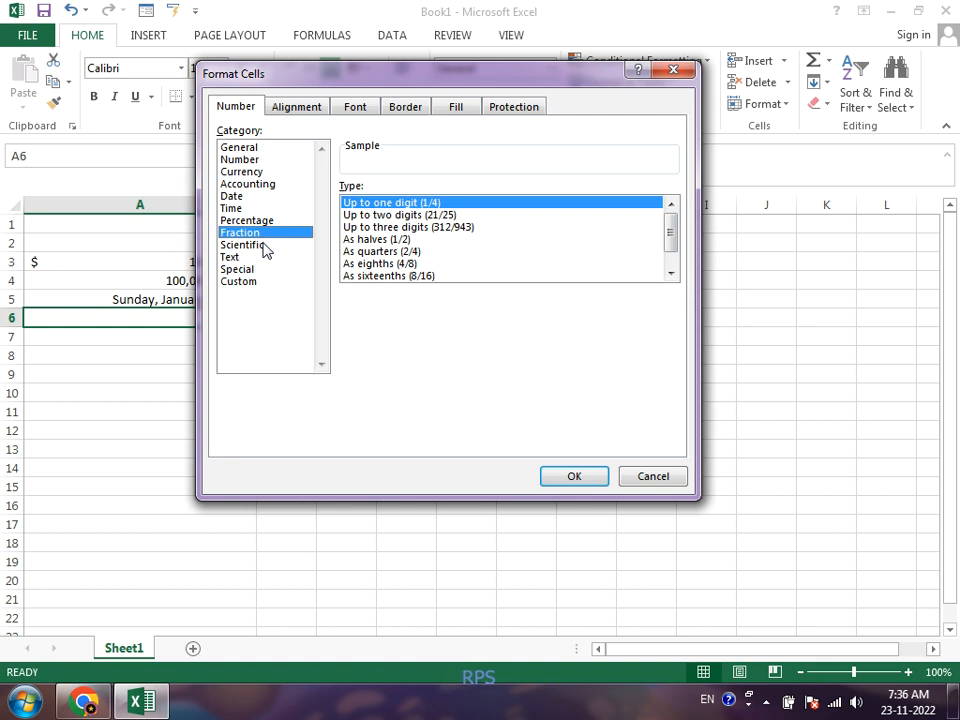
{"action": "left_click", "coordinate": [264, 246]}
{"action": "left_click", "coordinate": [244, 258]}
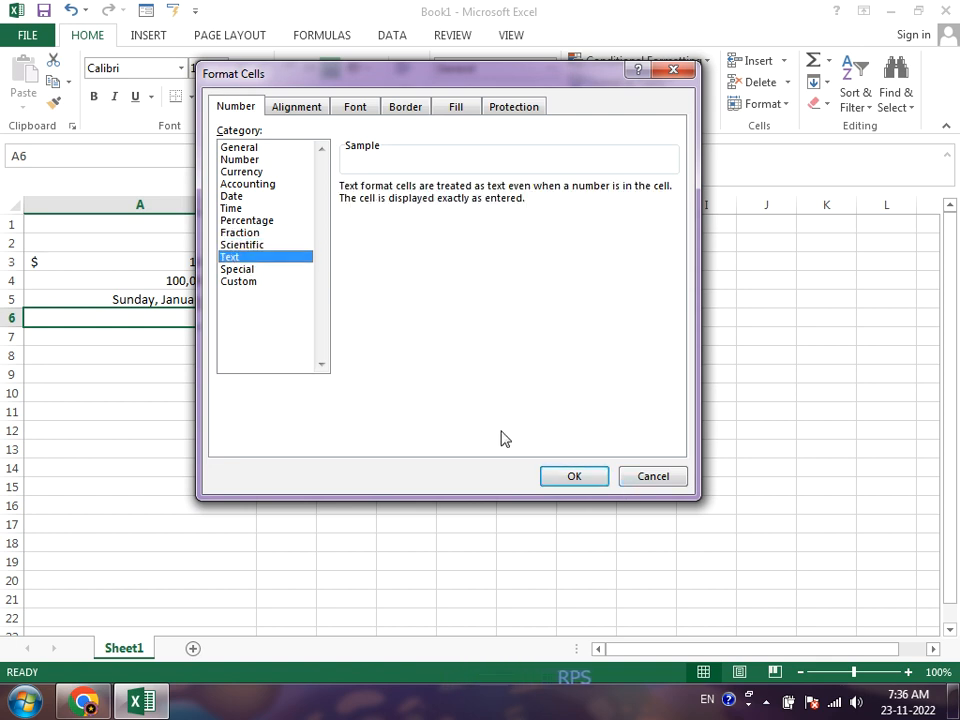
{"action": "left_click", "coordinate": [568, 478]}
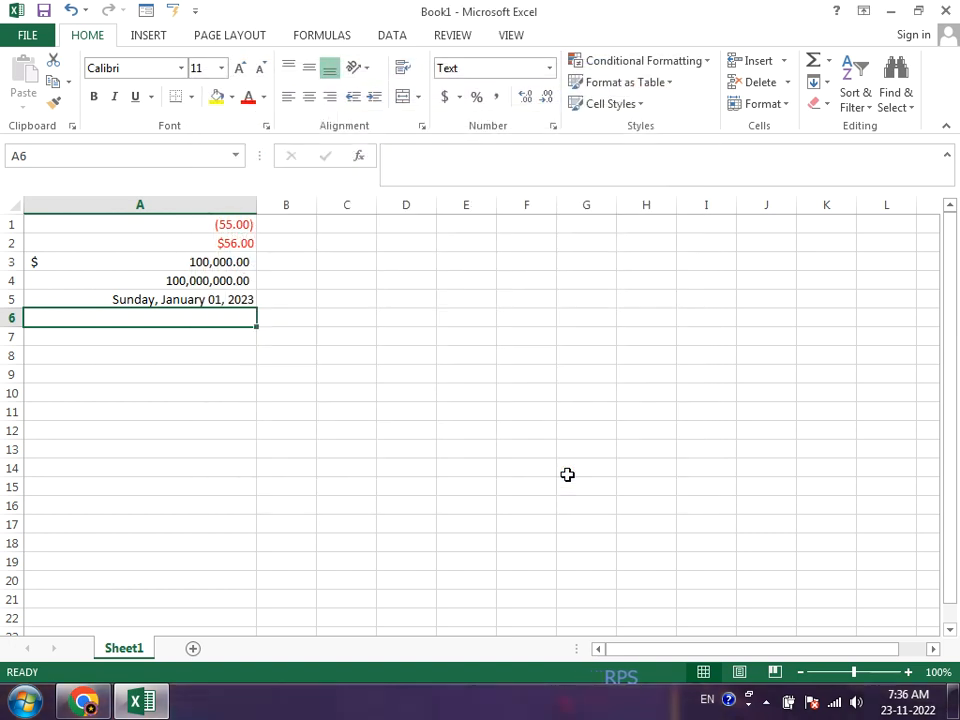
{"action": "type", "text": "5645645644"}
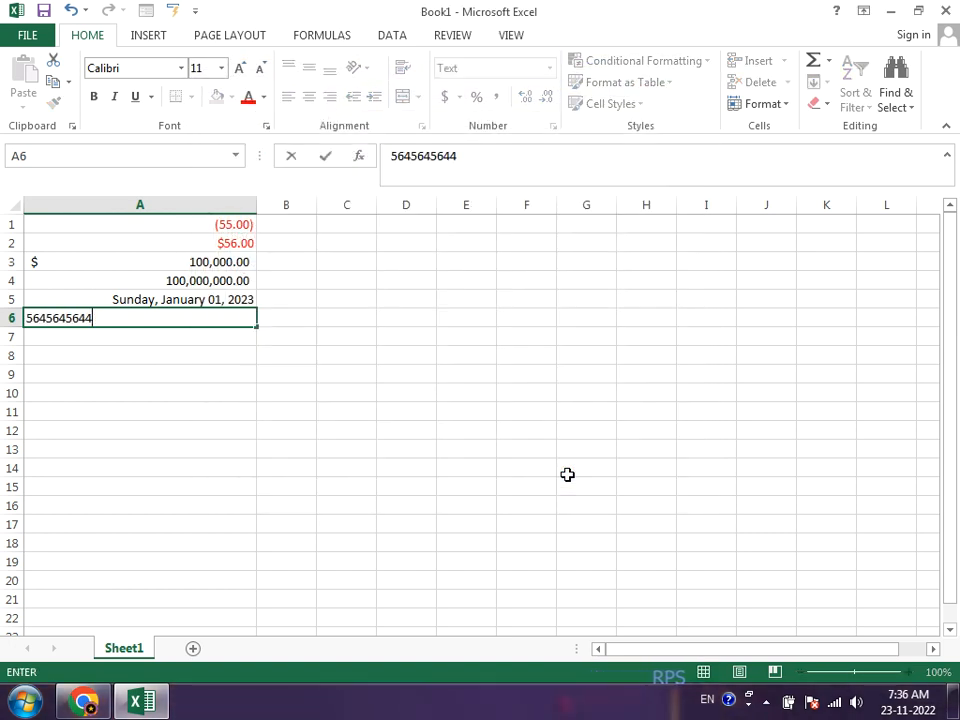
{"action": "type", "text": "4546546546545646"}
{"action": "key", "text": "Return"}
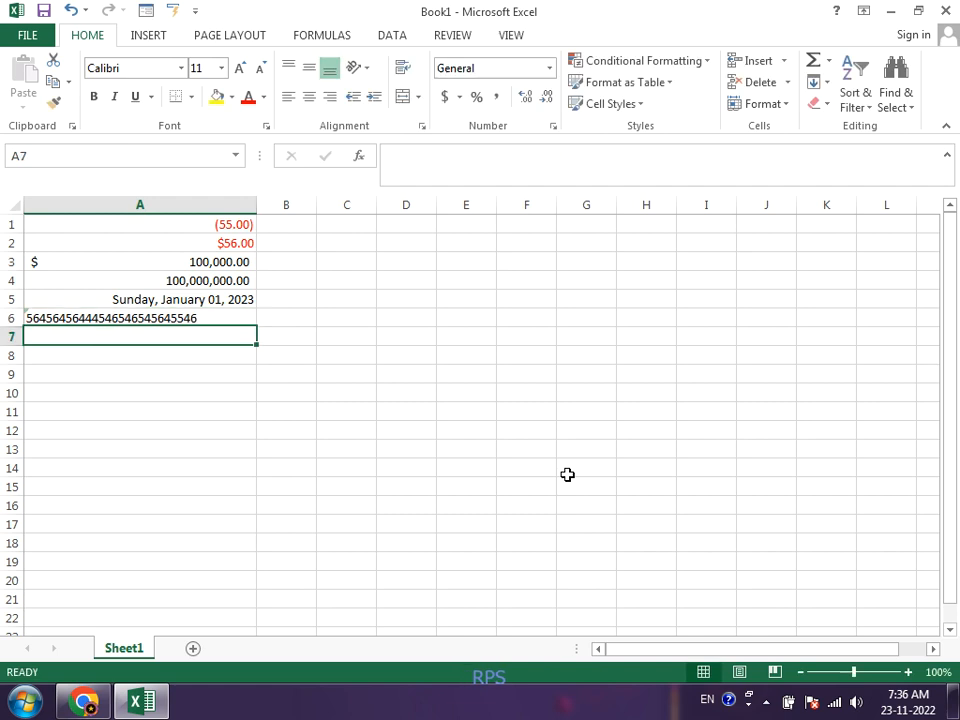
{"action": "type", "text": "5645645645645546654546"}
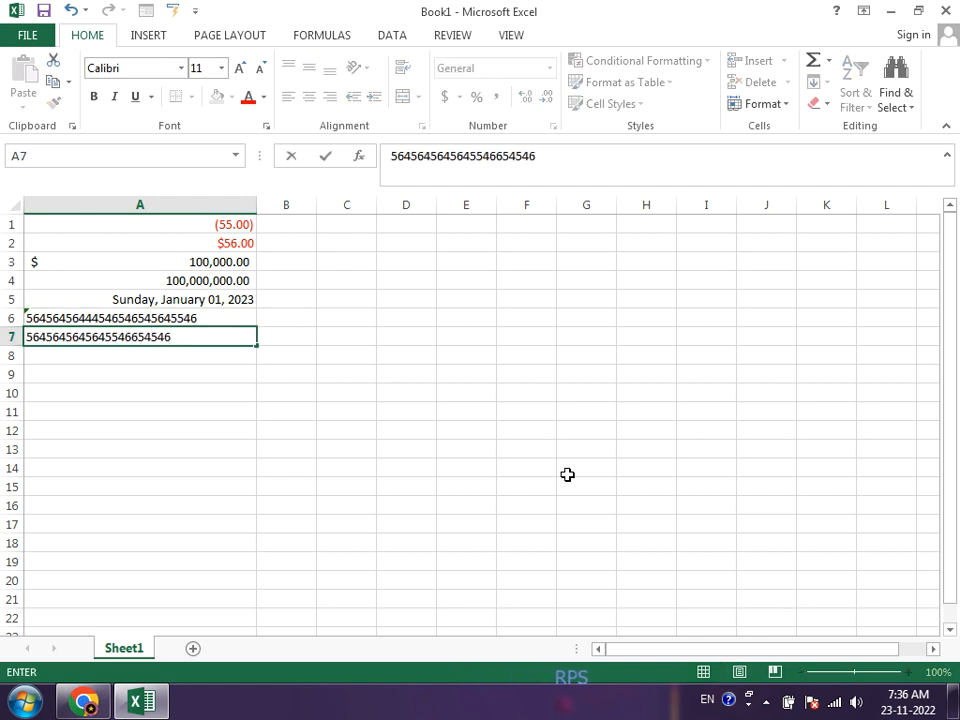
{"action": "key", "text": "Return"}
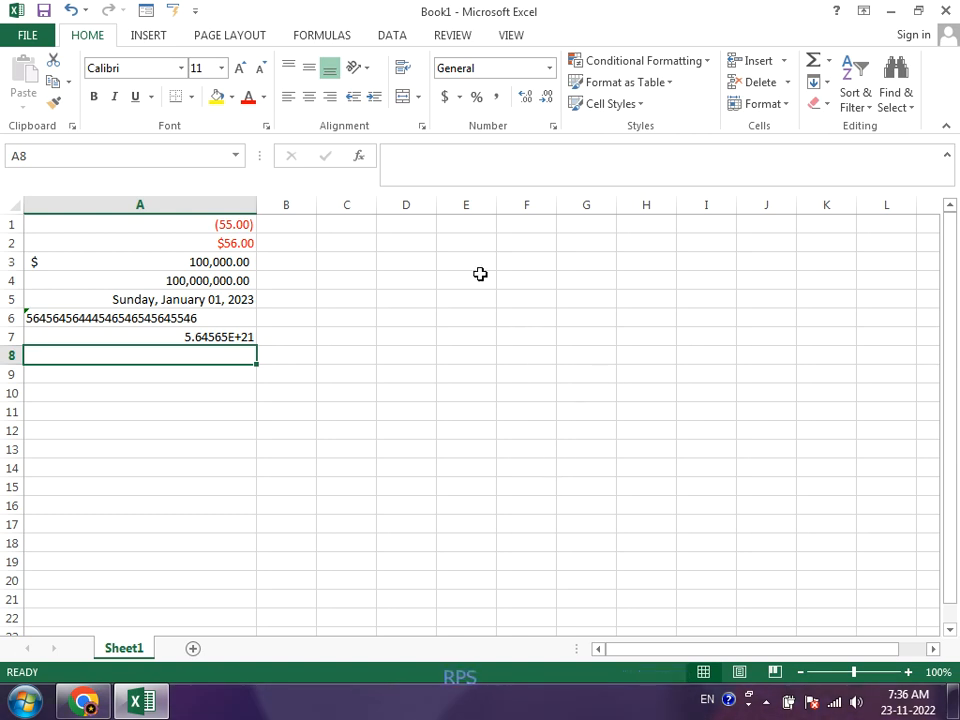
Step: Format cell E1 as Text and enter 10 in both E1 and E2
{"action": "left_click", "coordinate": [477, 223]}
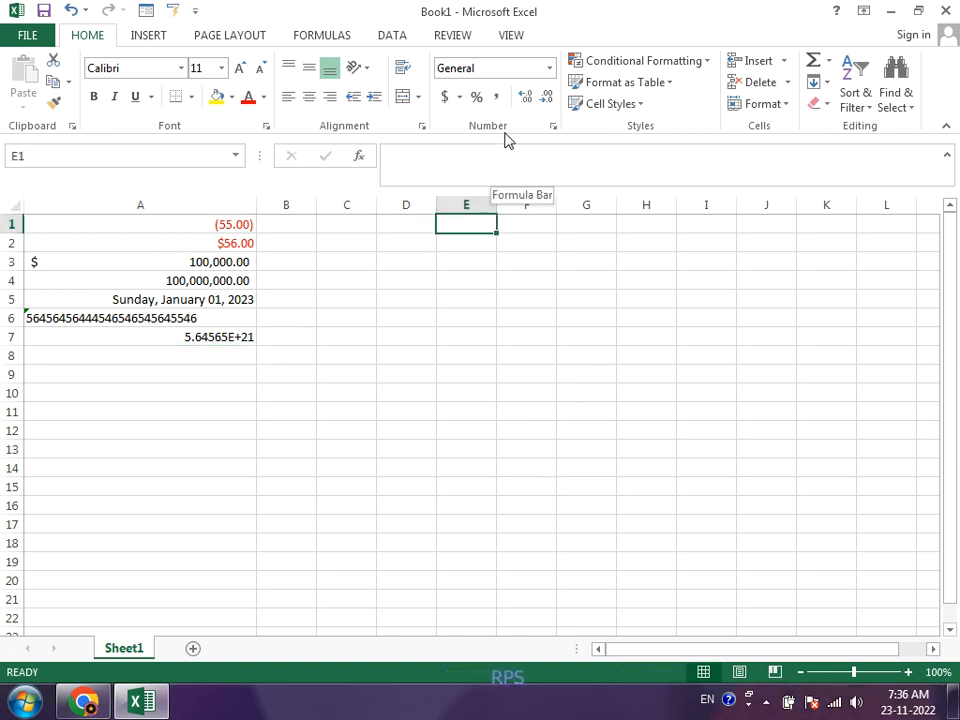
{"action": "left_click", "coordinate": [550, 69]}
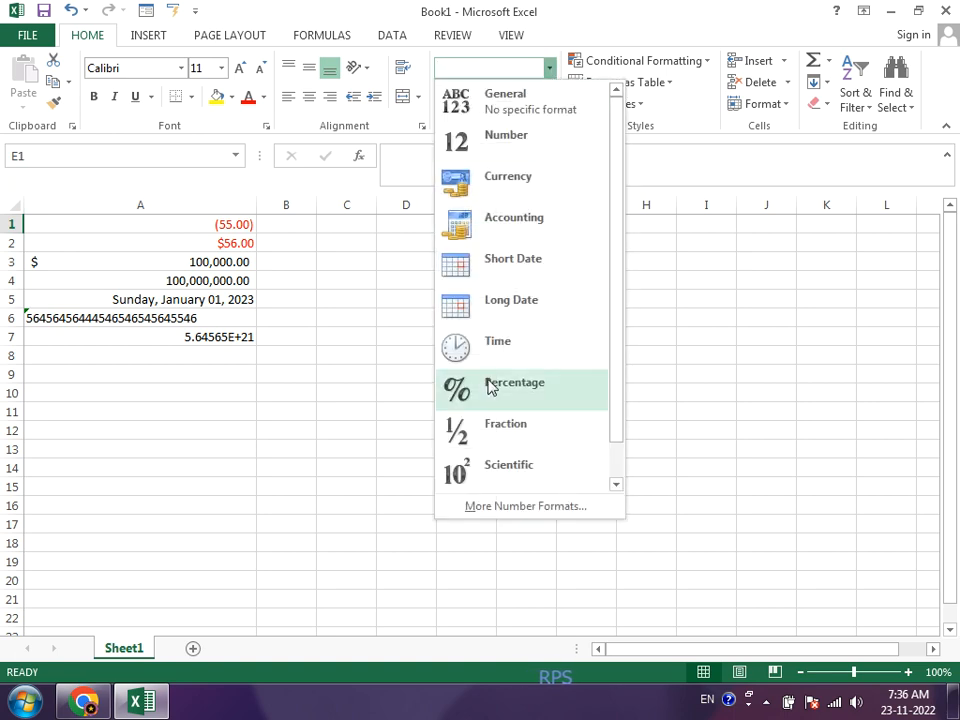
{"action": "left_click", "coordinate": [616, 482]}
{"action": "left_click", "coordinate": [537, 470]}
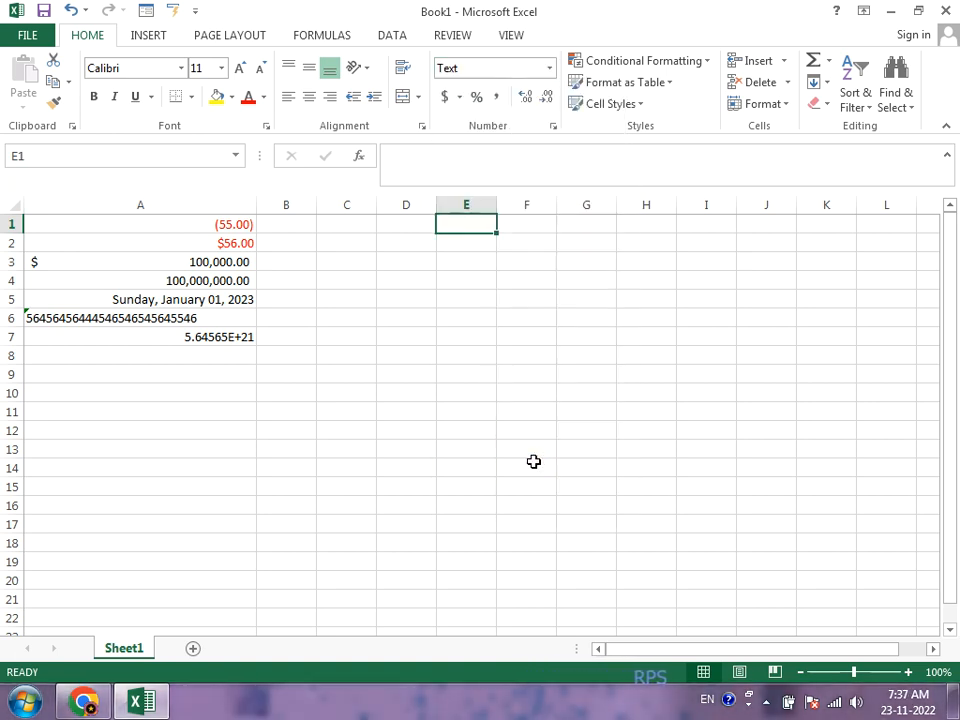
{"action": "type", "text": "10"}
{"action": "key", "text": "Return"}
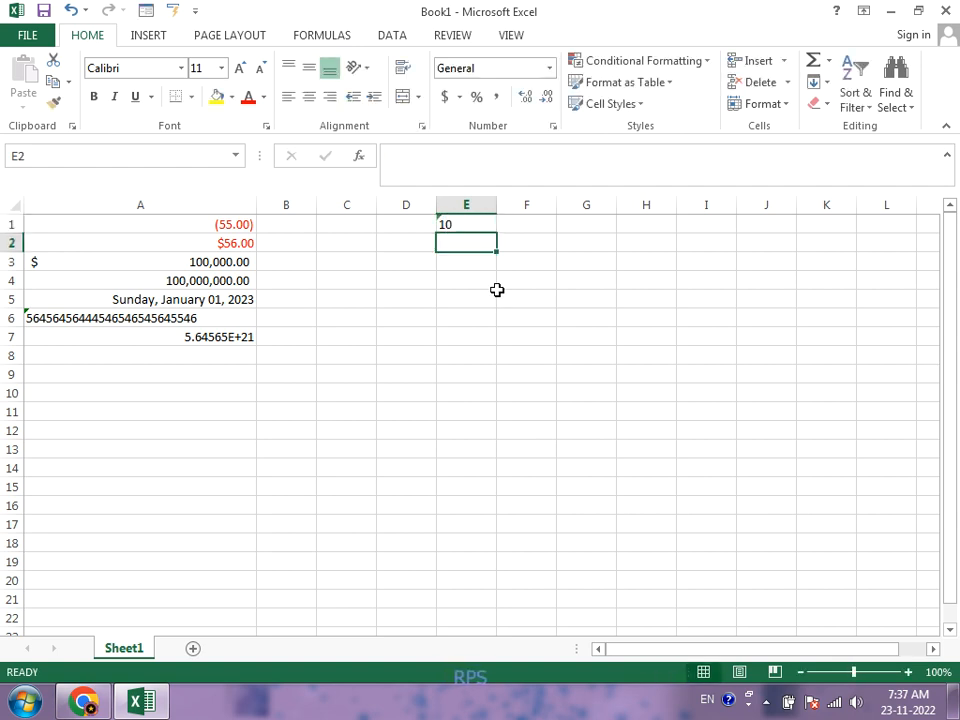
{"action": "type", "text": "10"}
{"action": "key", "text": "Return"}
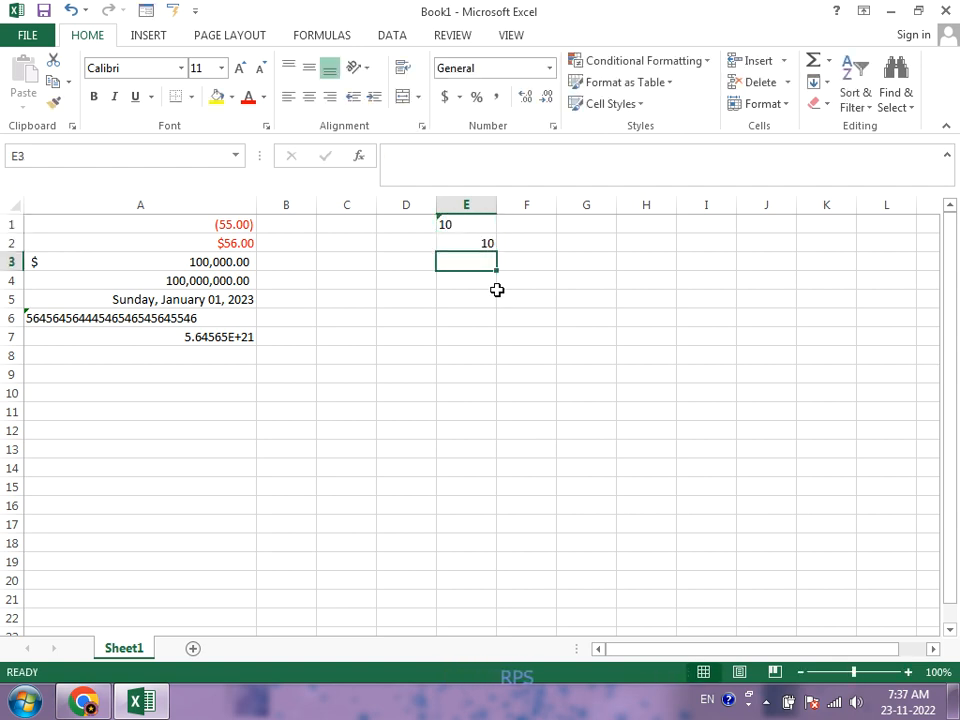
Step: Add the values of E1 and E2 in cell E3 with the formula =E1+E2
{"action": "type", "text": "="}
{"action": "key", "text": "Up"}
{"action": "key", "text": "Up"}
{"action": "type", "text": "+"}
{"action": "key", "text": "Up"}
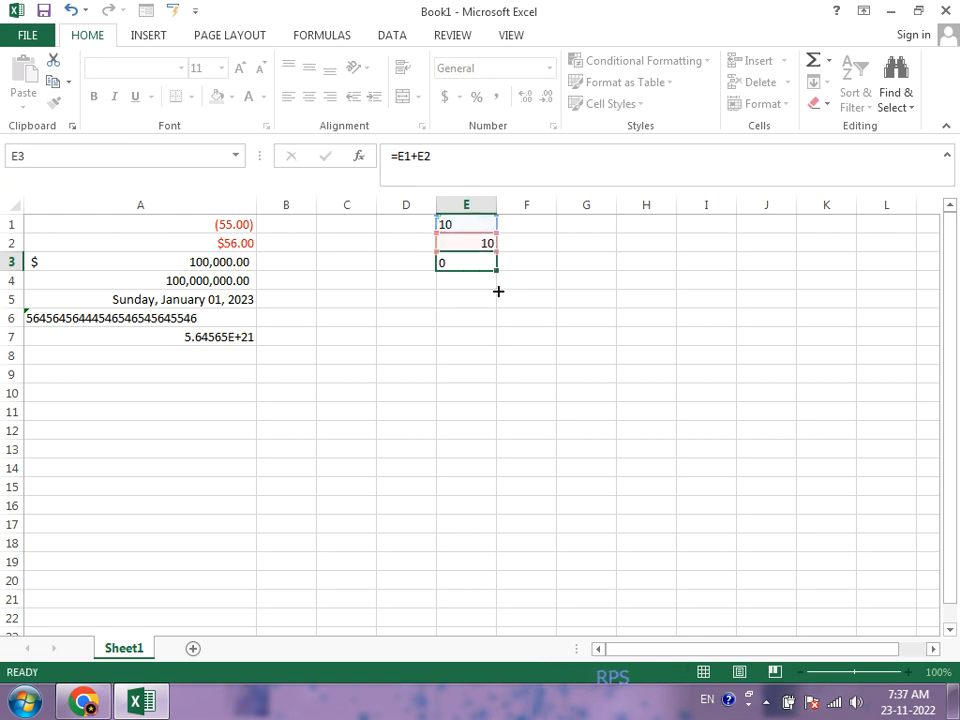
{"action": "key", "text": "Return"}
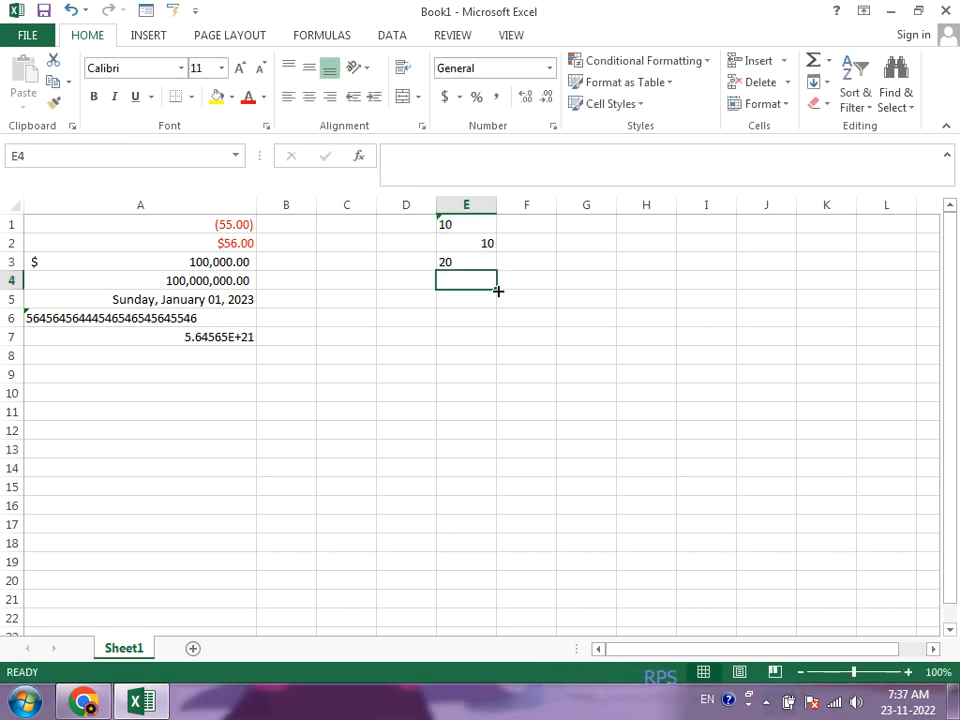
Step: Replace the content of cell E1 with the word "one"
{"action": "key", "text": "Up"}
{"action": "key", "text": "Up"}
{"action": "key", "text": "Up"}
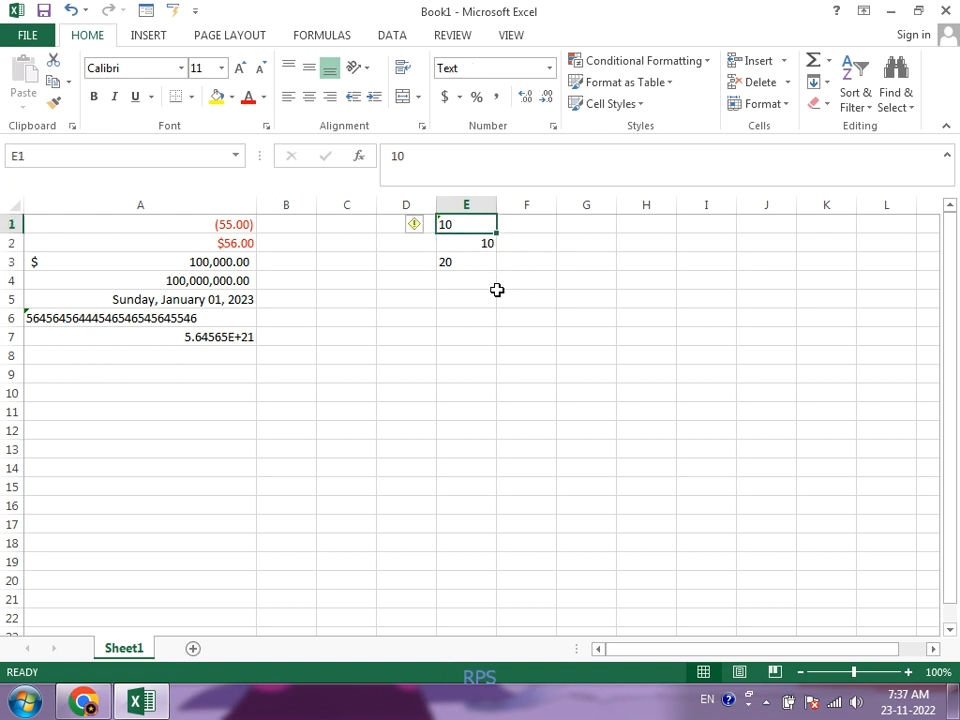
{"action": "type", "text": "one"}
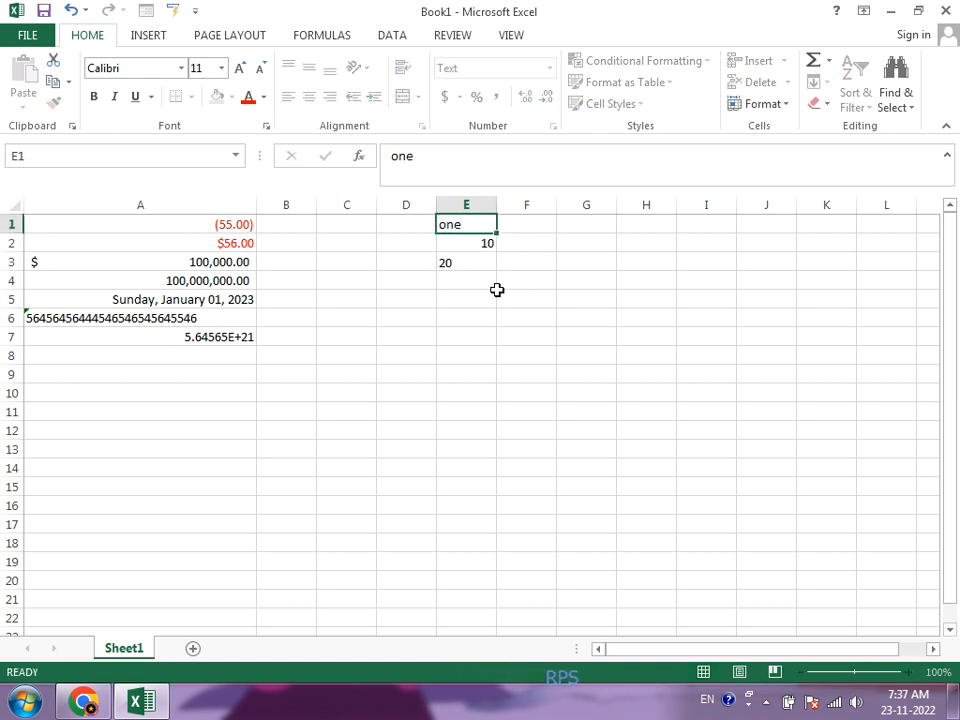
{"action": "key", "text": "Return"}
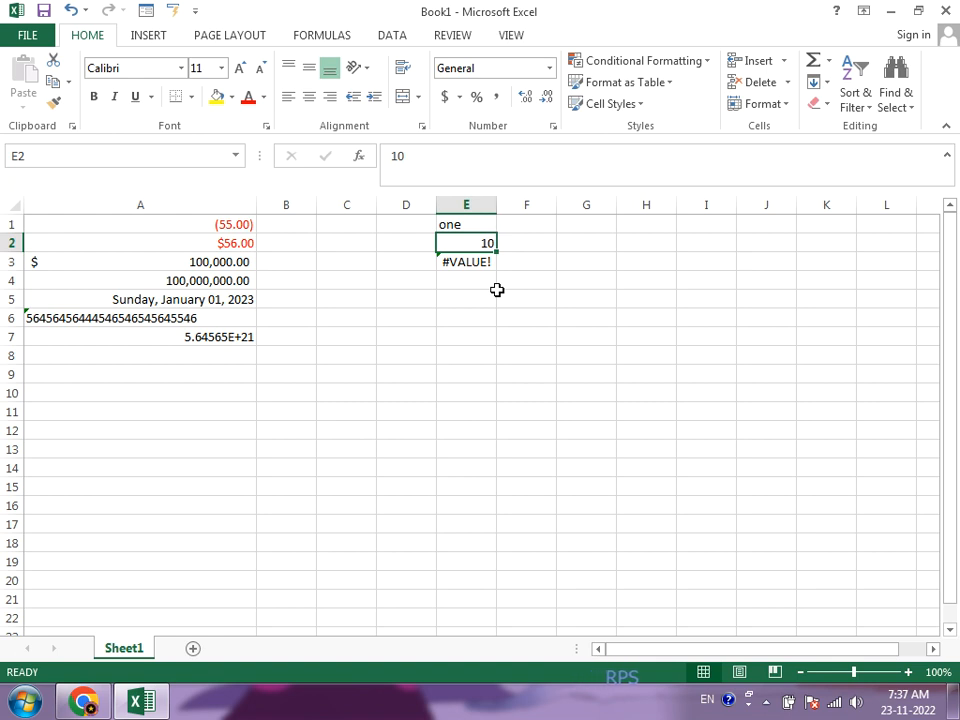
Step: Set the content of cell E1 to -10
{"action": "key", "text": "Up"}
{"action": "type", "text": "-"}
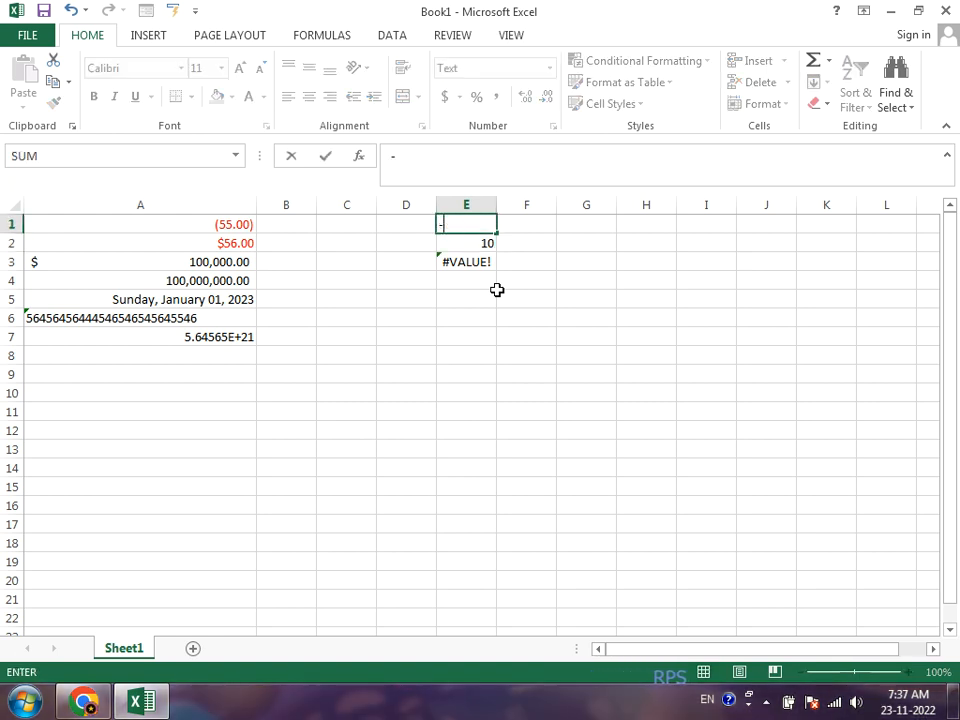
{"action": "type", "text": "10"}
{"action": "key", "text": "Return"}
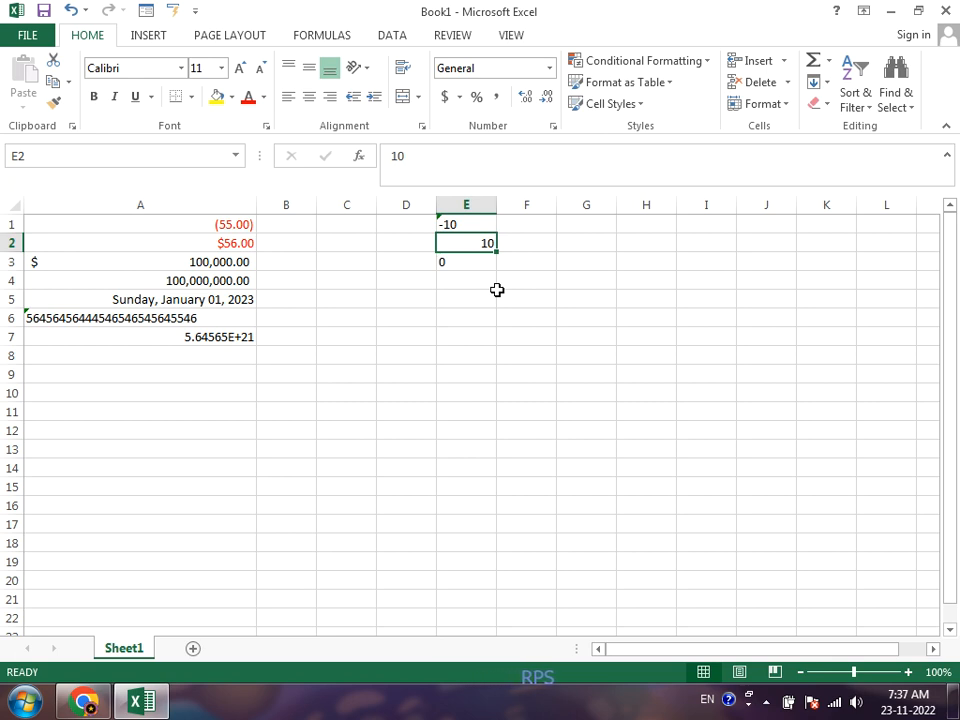
Step: Join the contents of E1 and E2 in cell E4 with the formula =E1&E2
{"action": "key", "text": "Up"}
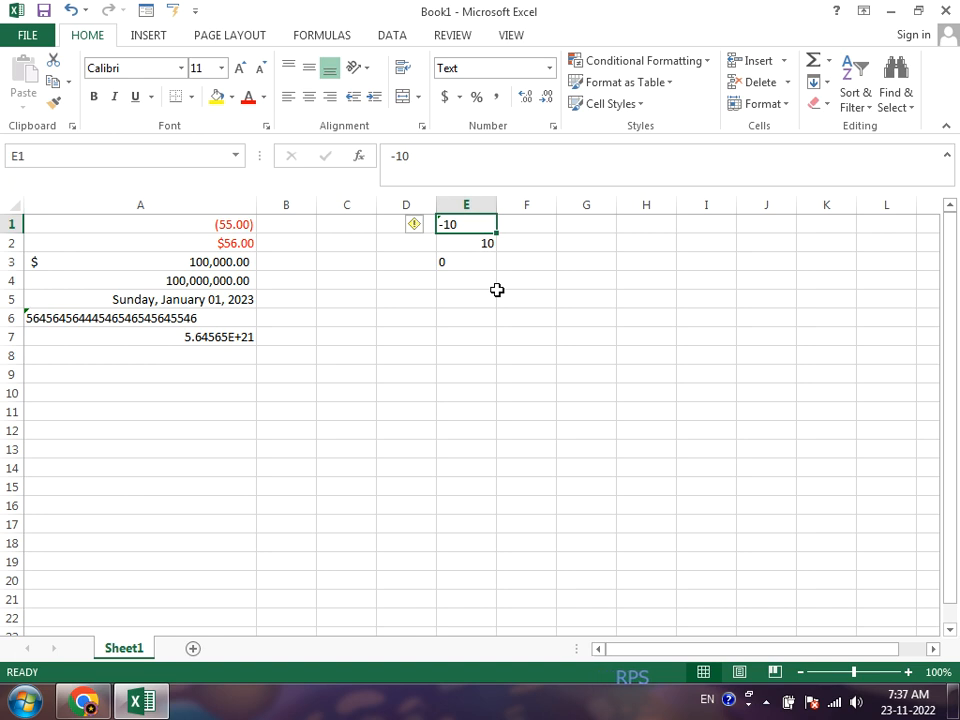
{"action": "key", "text": "Down"}
{"action": "key", "text": "Down"}
{"action": "key", "text": "Down"}
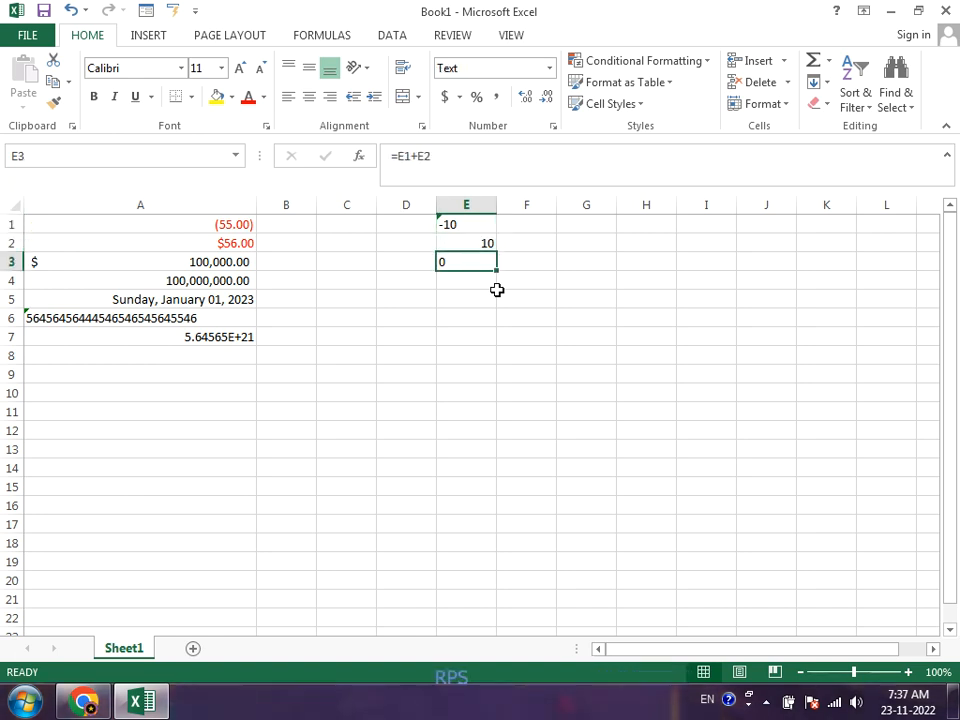
{"action": "type", "text": "="}
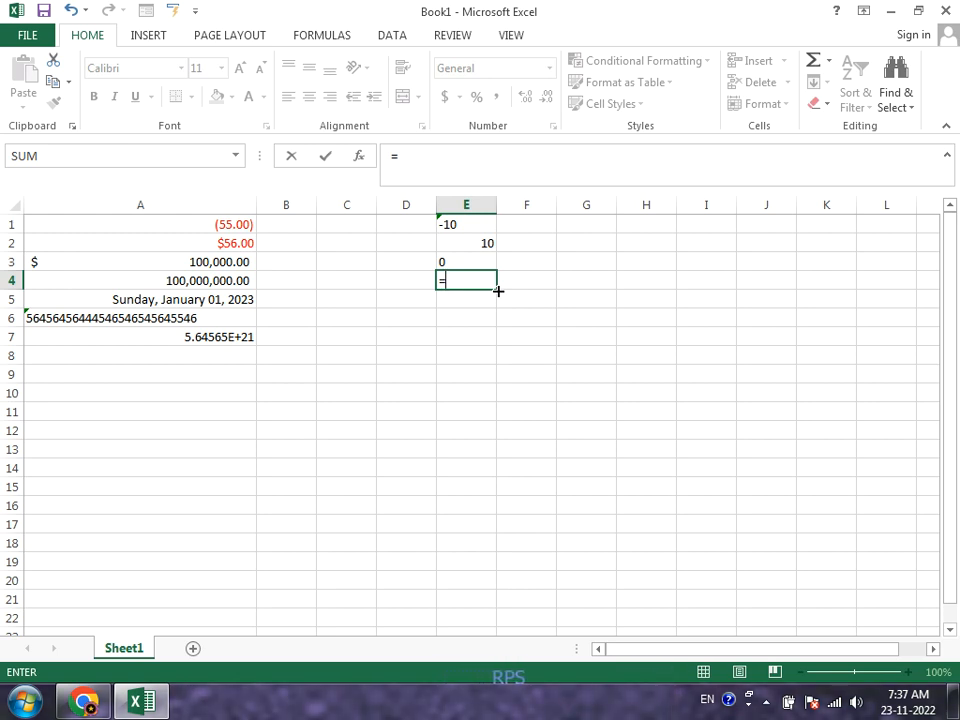
{"action": "key", "text": "Up"}
{"action": "key", "text": "Up"}
{"action": "key", "text": "Up"}
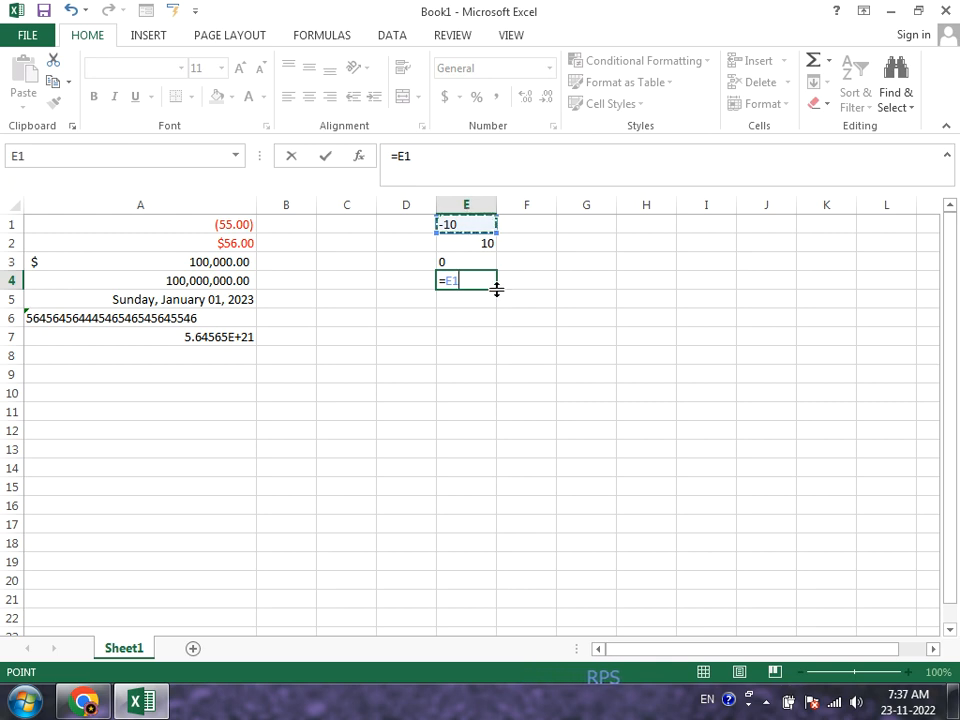
{"action": "type", "text": "&"}
{"action": "key", "text": "Up"}
{"action": "key", "text": "Up"}
{"action": "key", "text": "Return"}
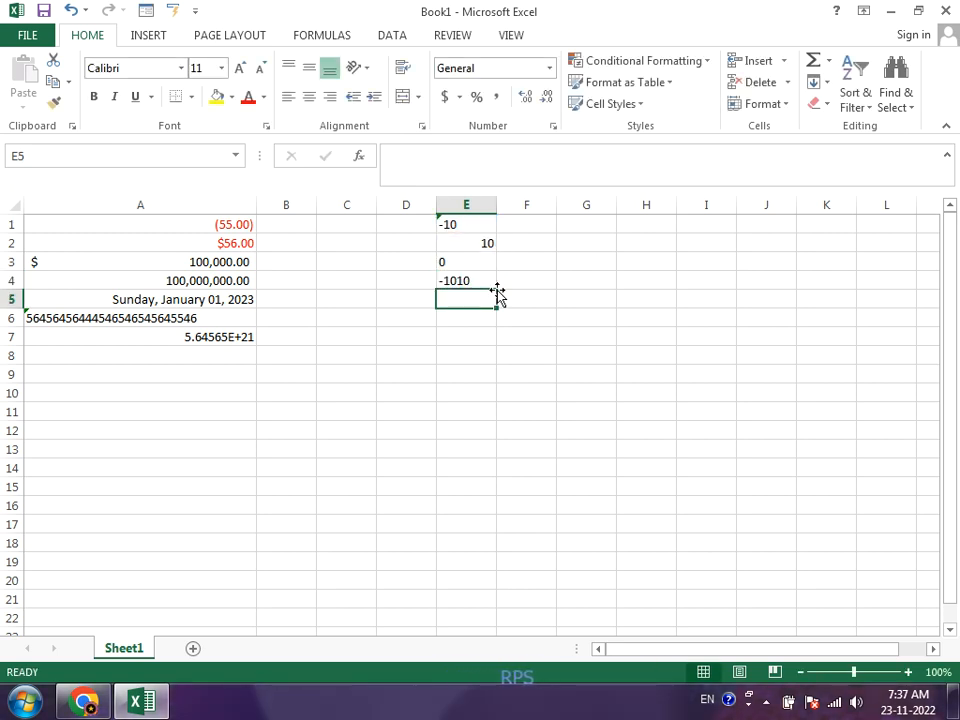
{"action": "key", "text": "Up"}
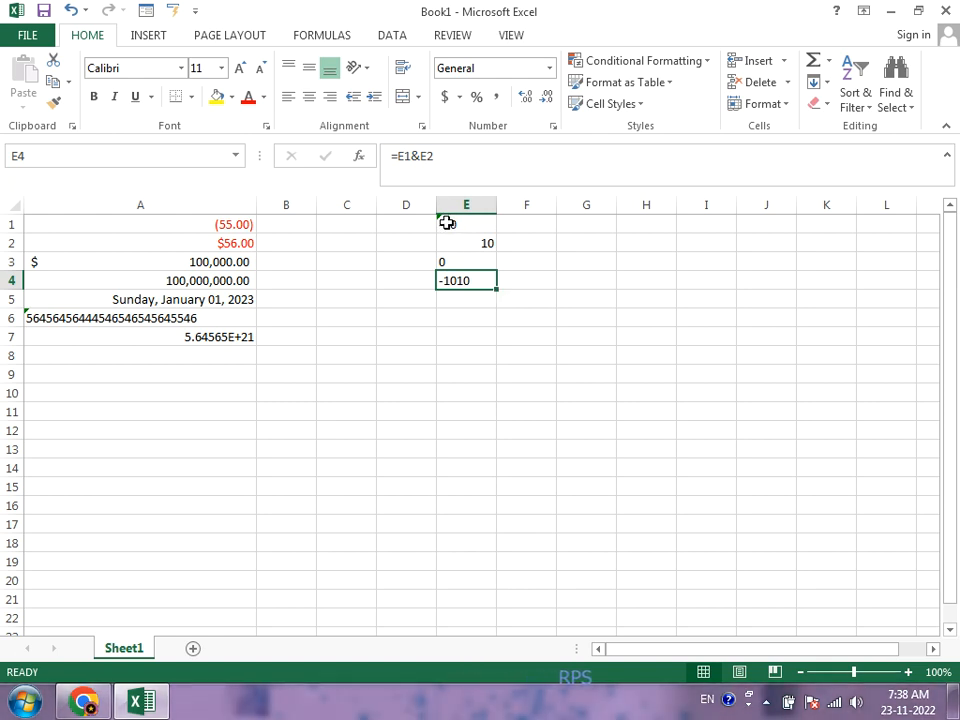
Step: Convert the number stored as text in cell E1 to a number and check its format category
{"action": "left_click", "coordinate": [441, 216]}
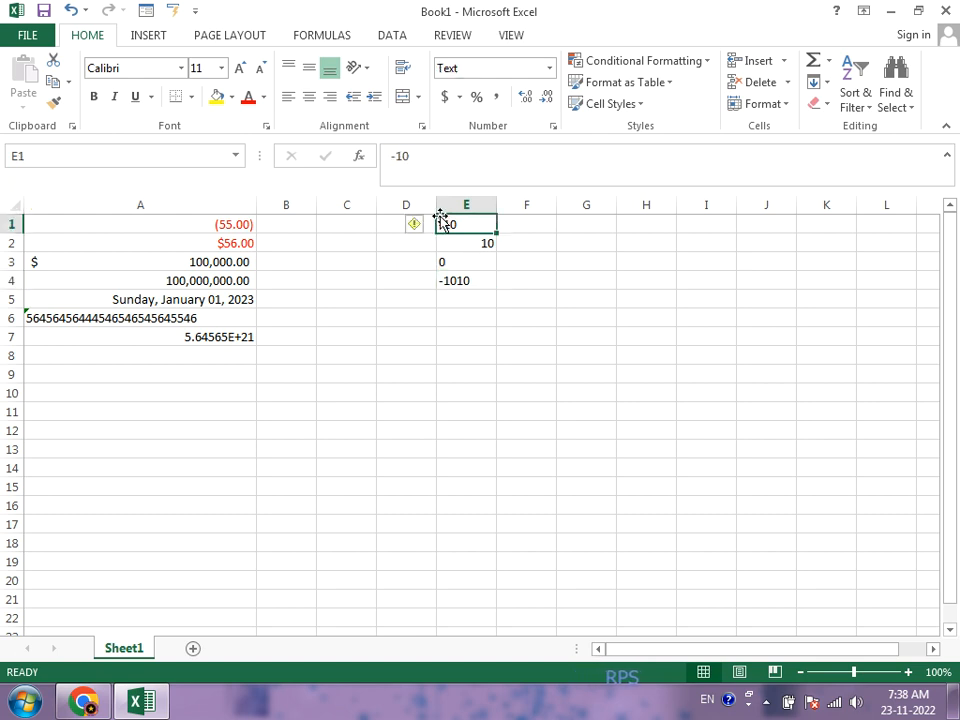
{"action": "left_click", "coordinate": [420, 227]}
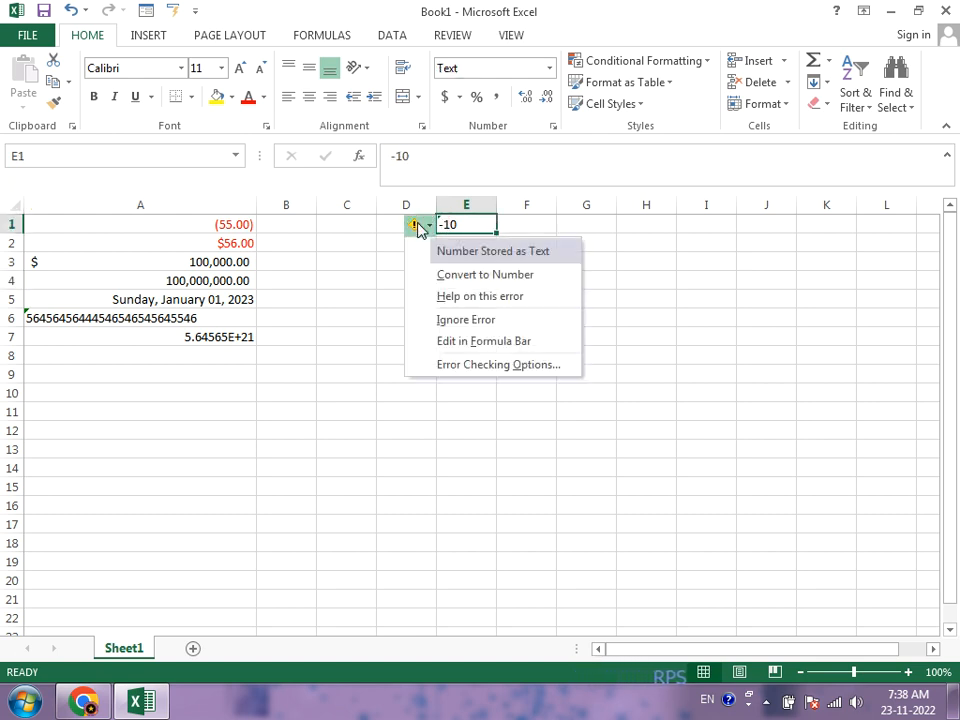
{"action": "left_click", "coordinate": [445, 277]}
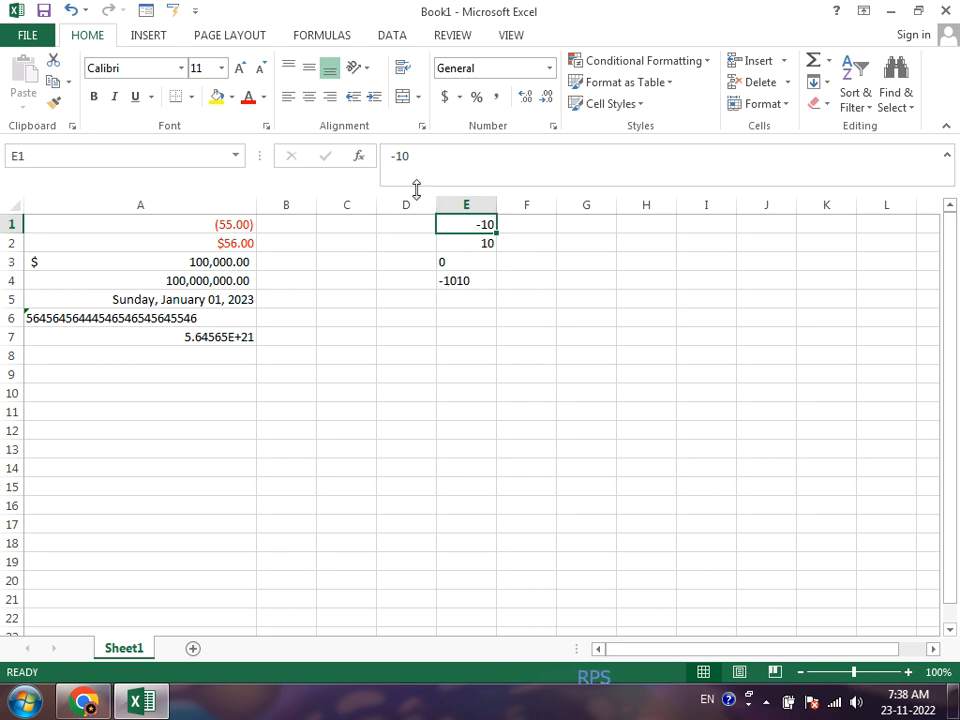
{"action": "left_click", "coordinate": [552, 127]}
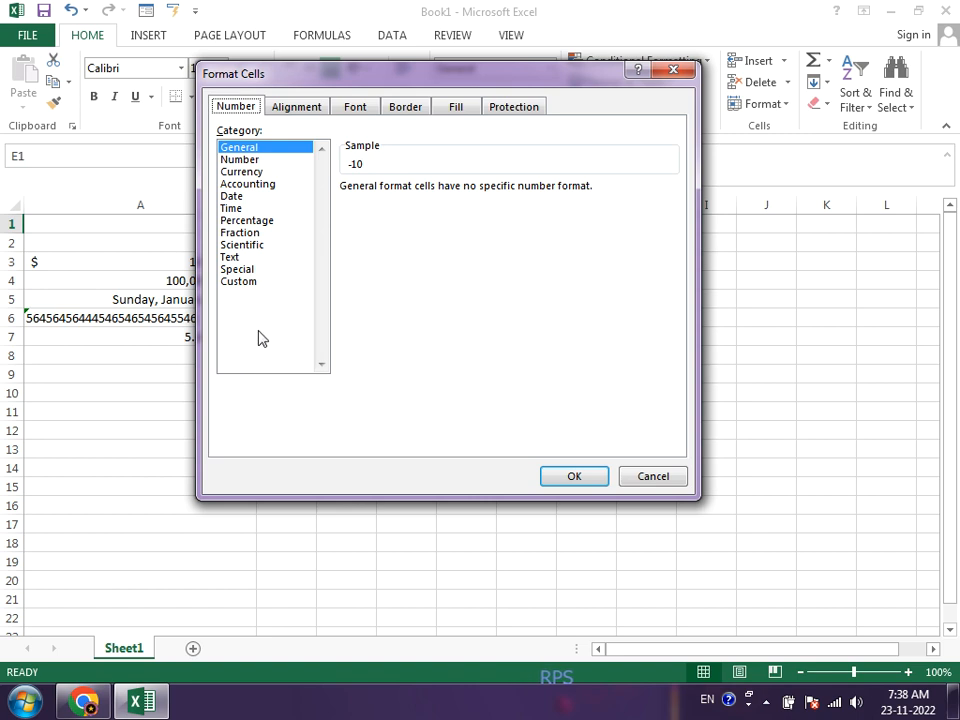
{"action": "left_click", "coordinate": [662, 476]}
{"action": "left_click", "coordinate": [551, 389]}
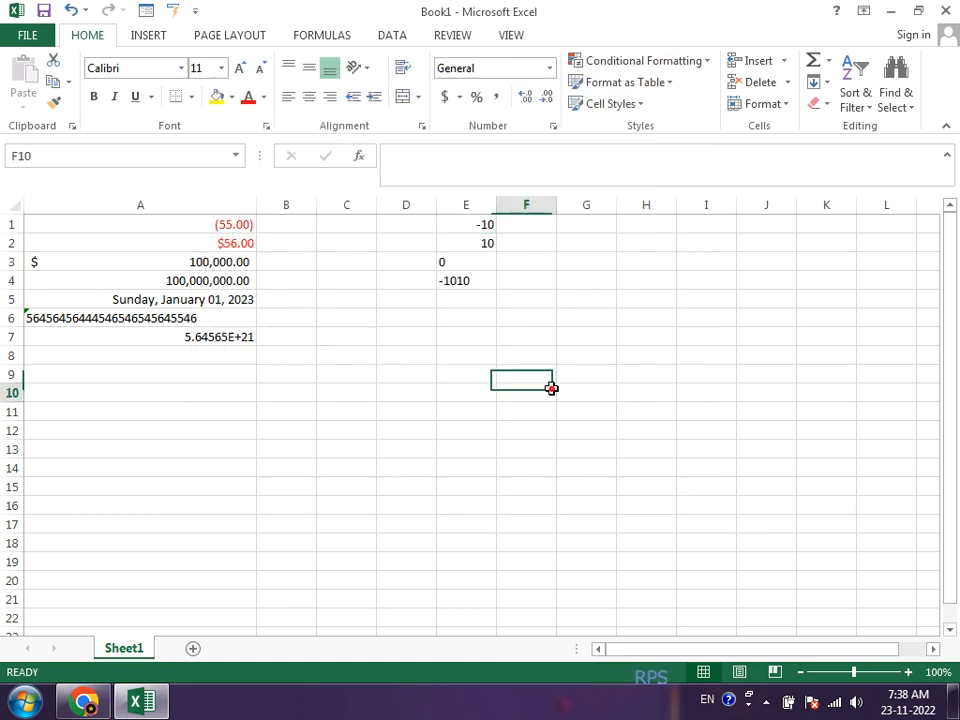
{"action": "type", "text": "11"}
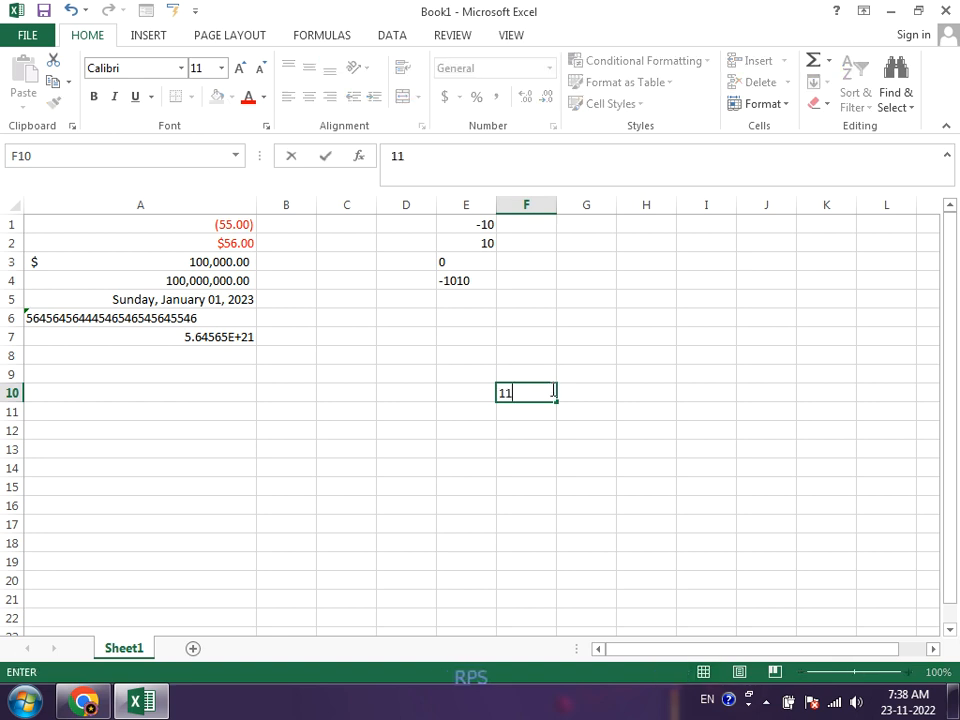
{"action": "type", "text": "1122223333"}
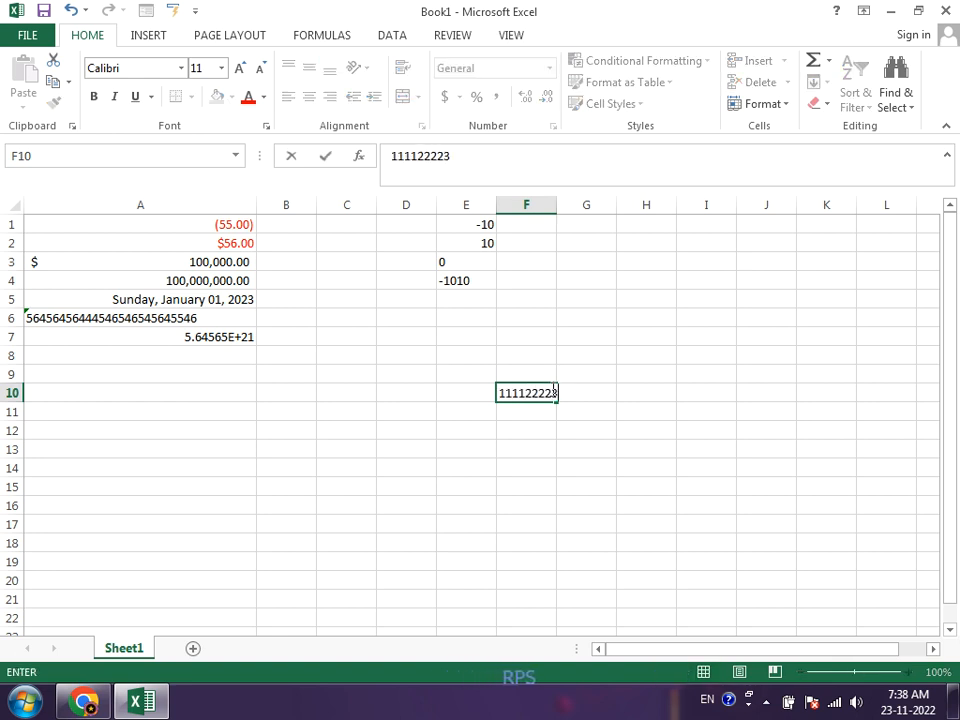
{"action": "left_click", "coordinate": [551, 389]}
{"action": "key", "text": "Return"}
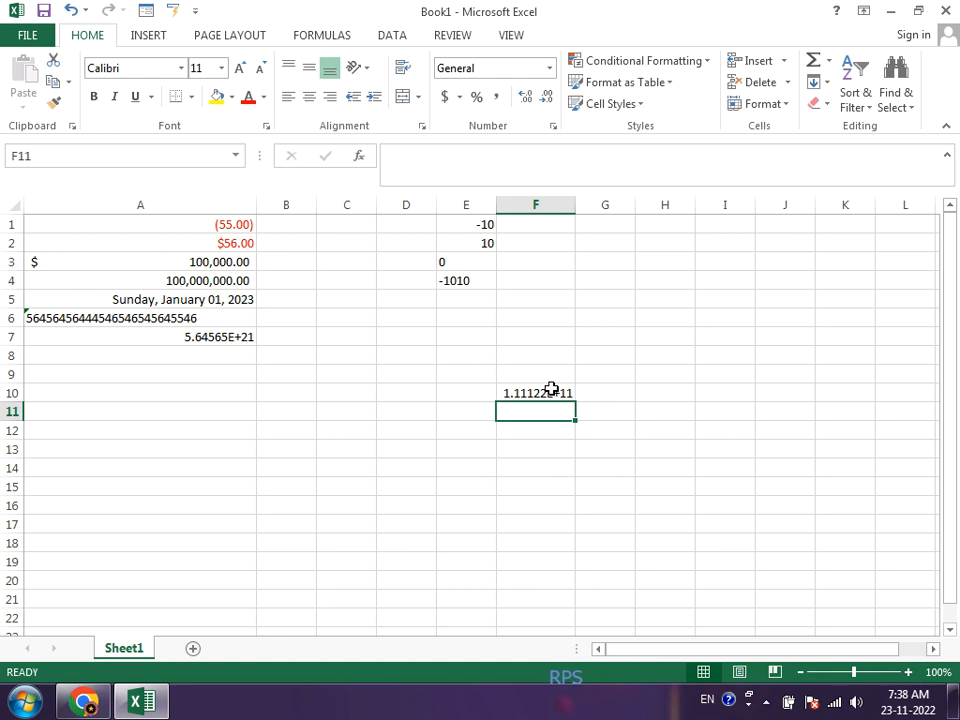
{"action": "left_click", "coordinate": [551, 389]}
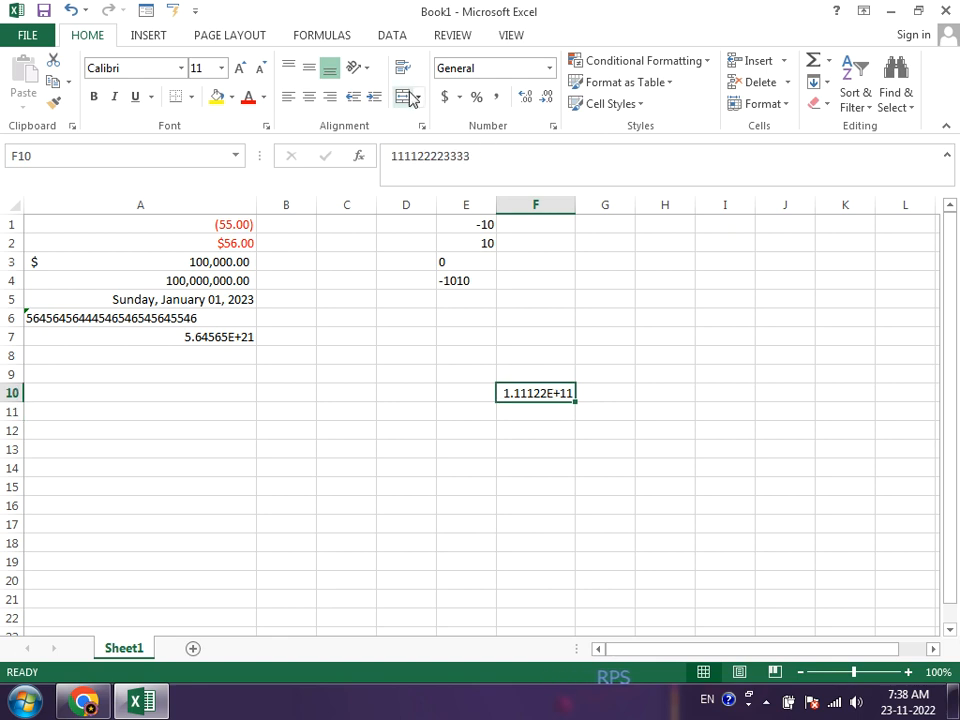
{"action": "left_click", "coordinate": [552, 126]}
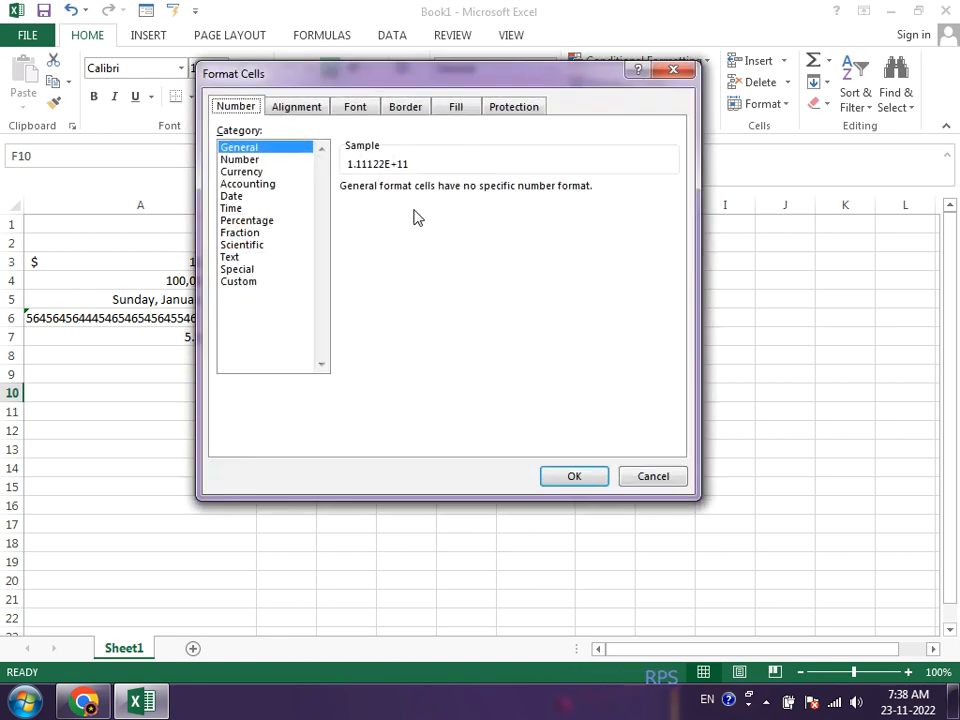
{"action": "left_click", "coordinate": [250, 284]}
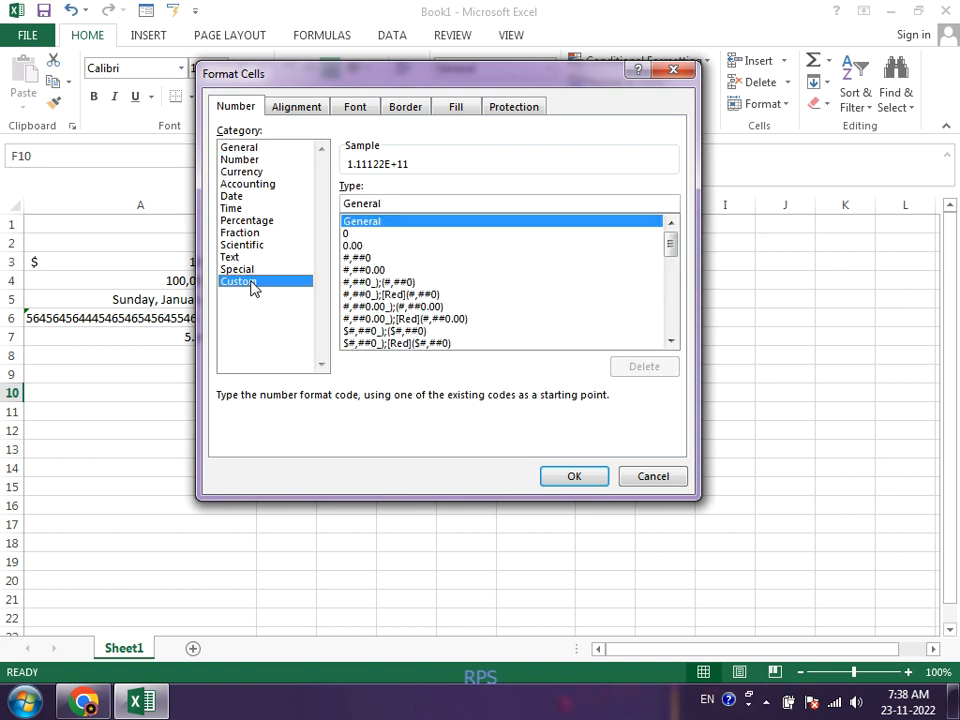
{"action": "left_click", "coordinate": [250, 281]}
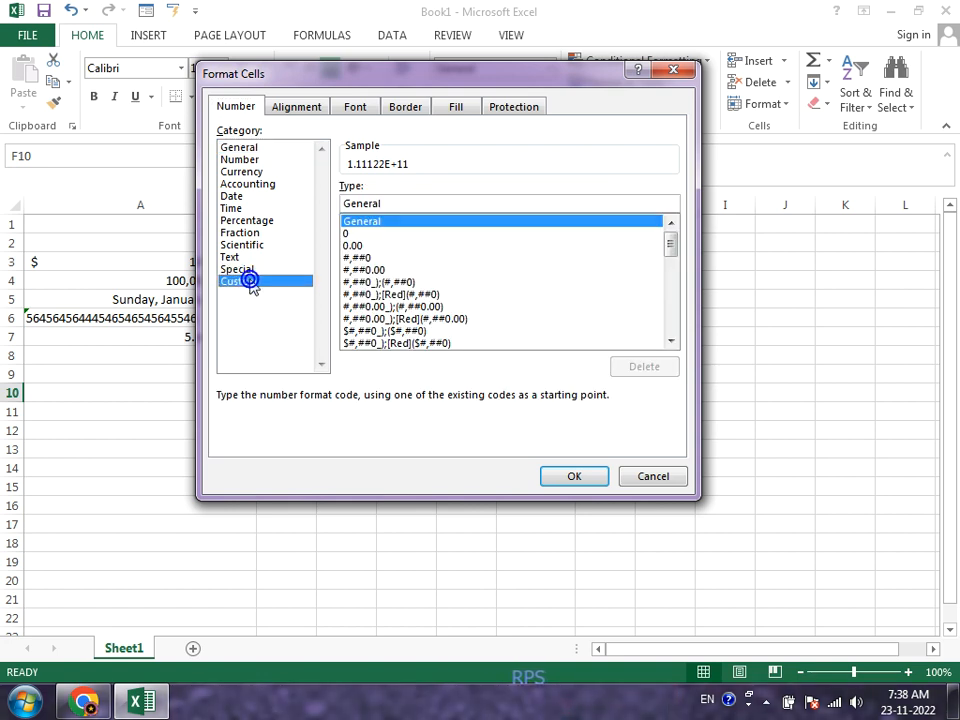
{"action": "key", "text": "Escape"}
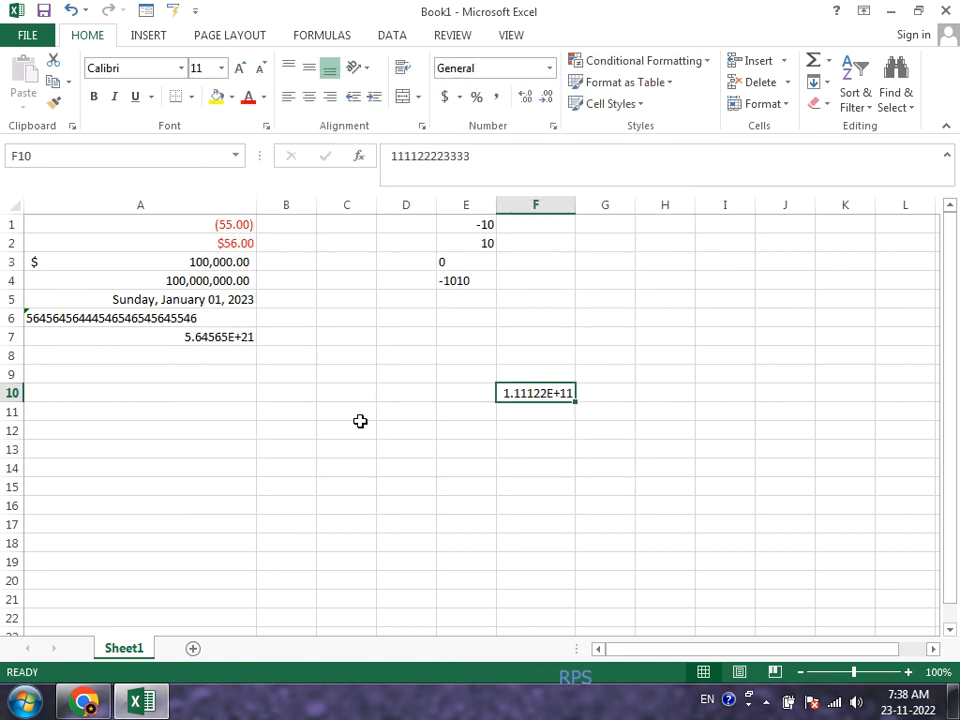
{"action": "left_click", "coordinate": [553, 127]}
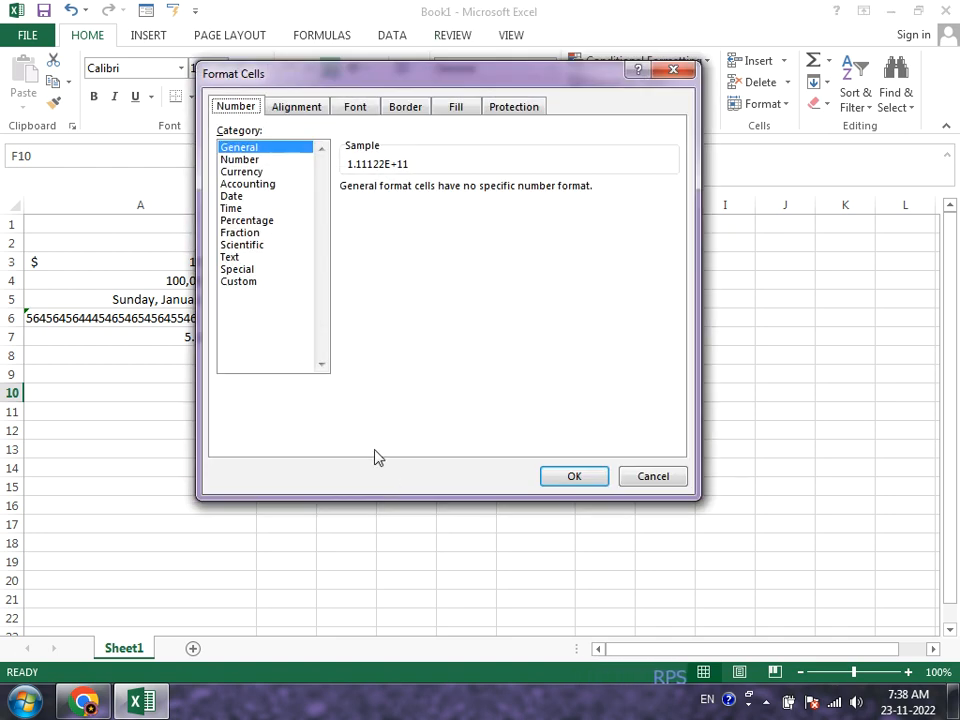
{"action": "left_click", "coordinate": [252, 280]}
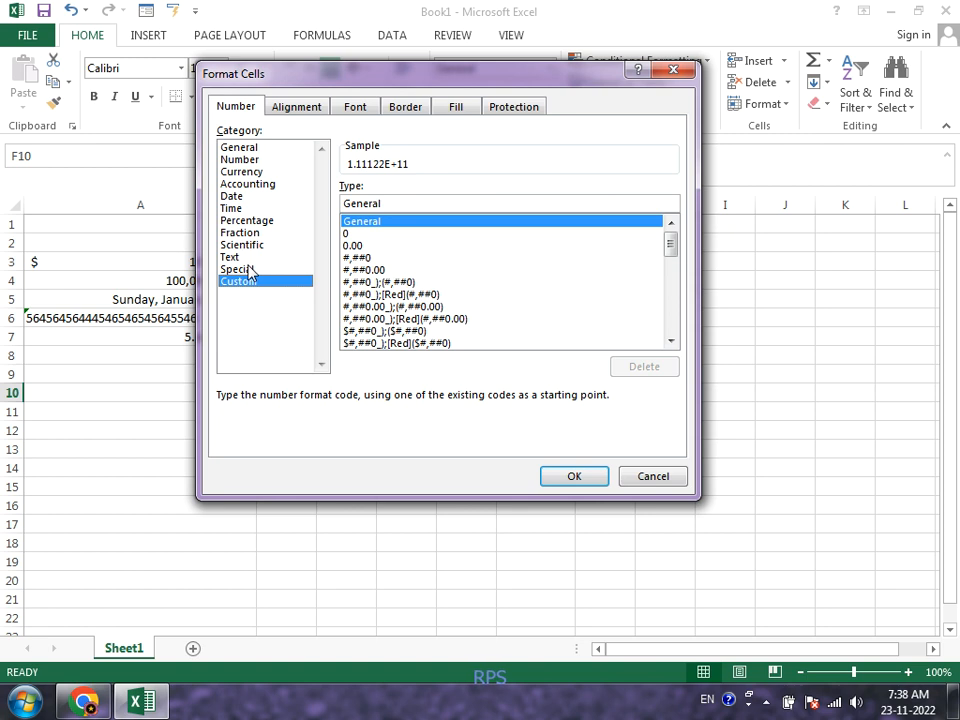
{"action": "left_click", "coordinate": [250, 269]}
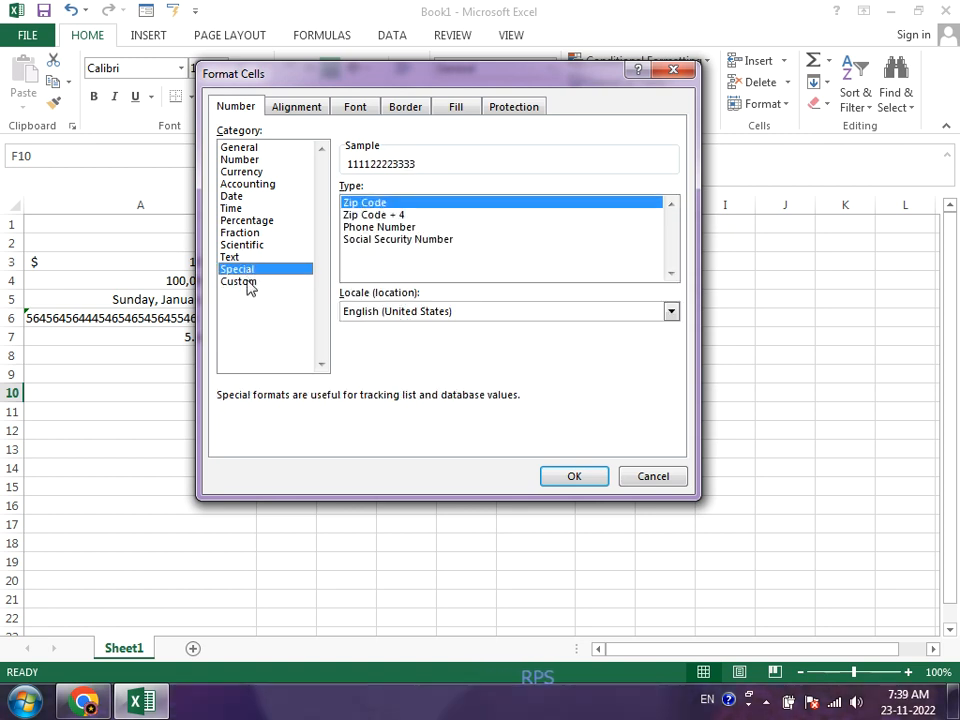
{"action": "left_click", "coordinate": [248, 283]}
{"action": "left_click", "coordinate": [378, 204]}
{"action": "key", "text": "BackSpace"}
{"action": "key", "text": "BackSpace"}
{"action": "key", "text": "BackSpace"}
{"action": "key", "text": "BackSpace"}
{"action": "key", "text": "BackSpace"}
{"action": "type", "text": "0"}
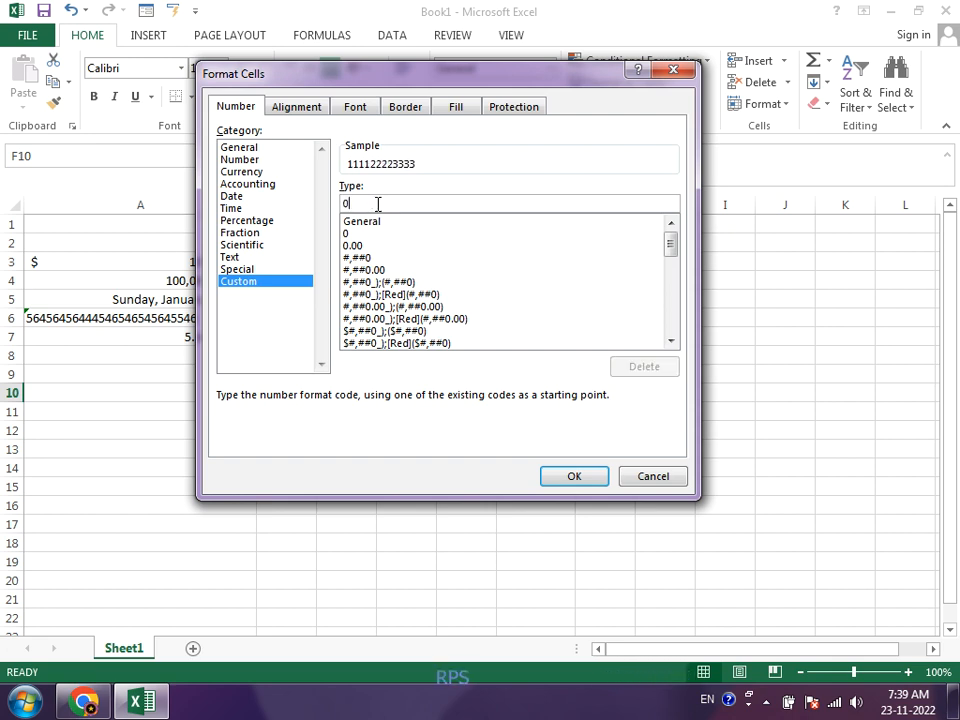
{"action": "type", "text": "000 0000 0000"}
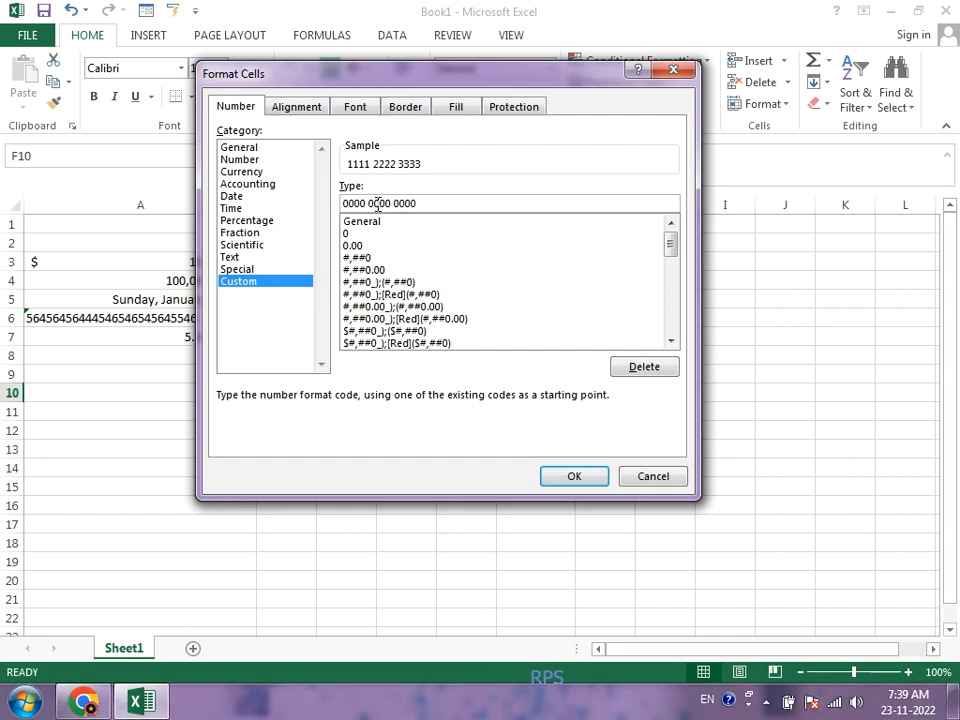
{"action": "key", "text": "Return"}
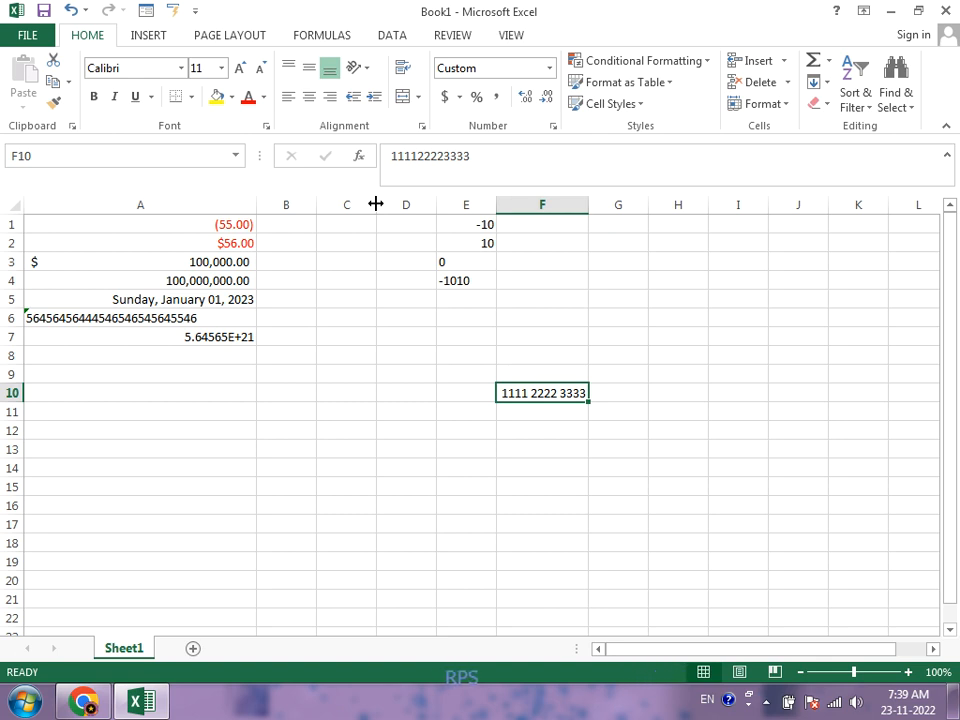
Step: Replace the value in cell F10 with 54645
{"action": "type", "text": "54645"}
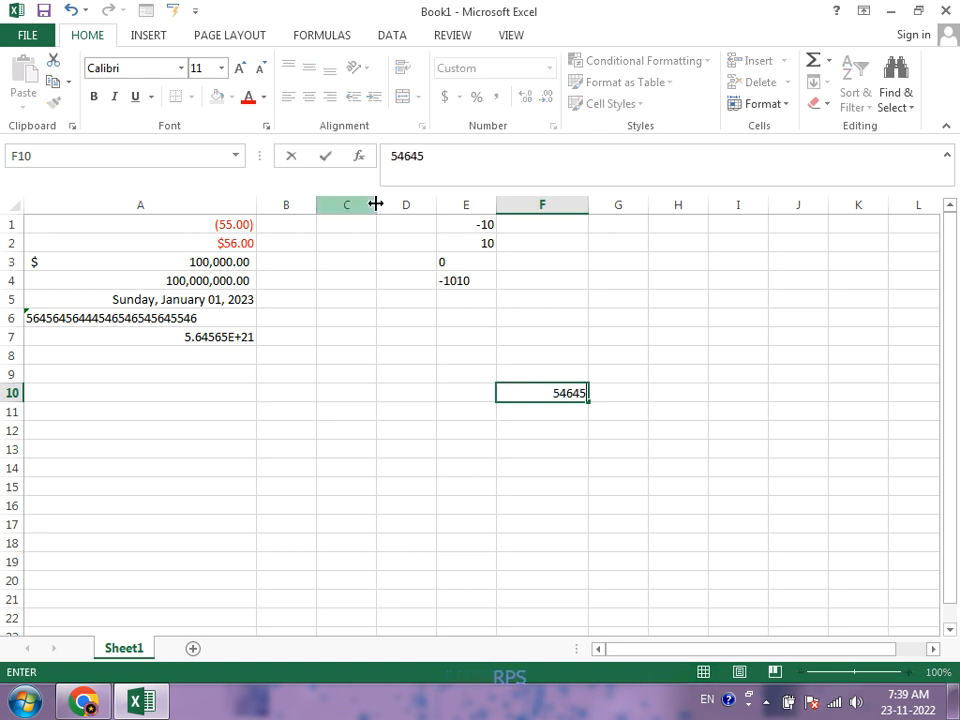
{"action": "key", "text": "Return"}
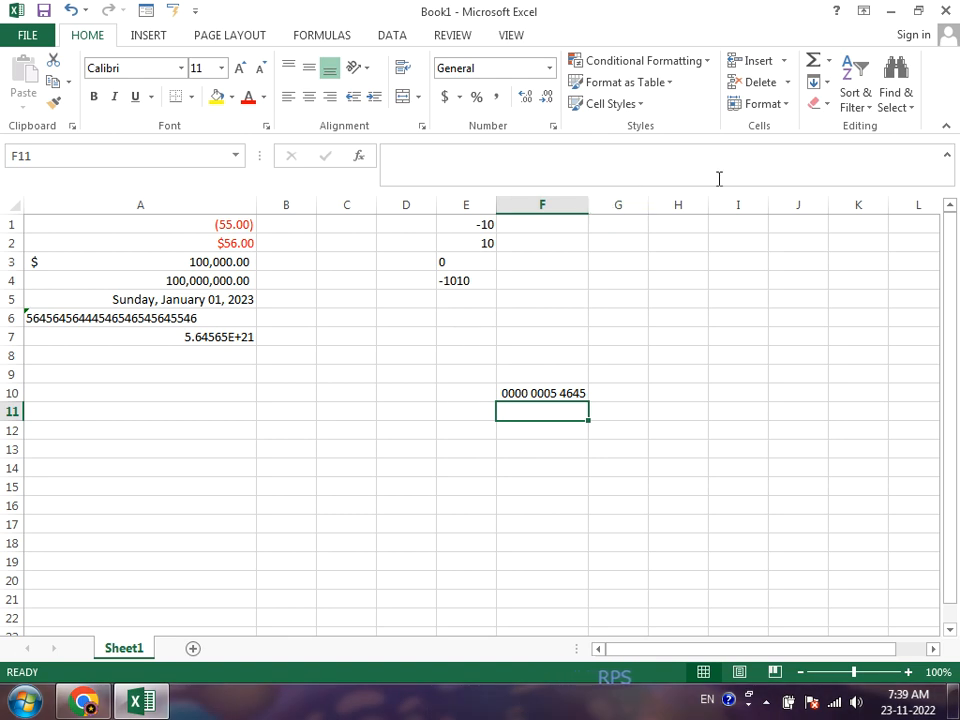
Step: Format the whole of column G with a left indent of 2
{"action": "left_click", "coordinate": [617, 206]}
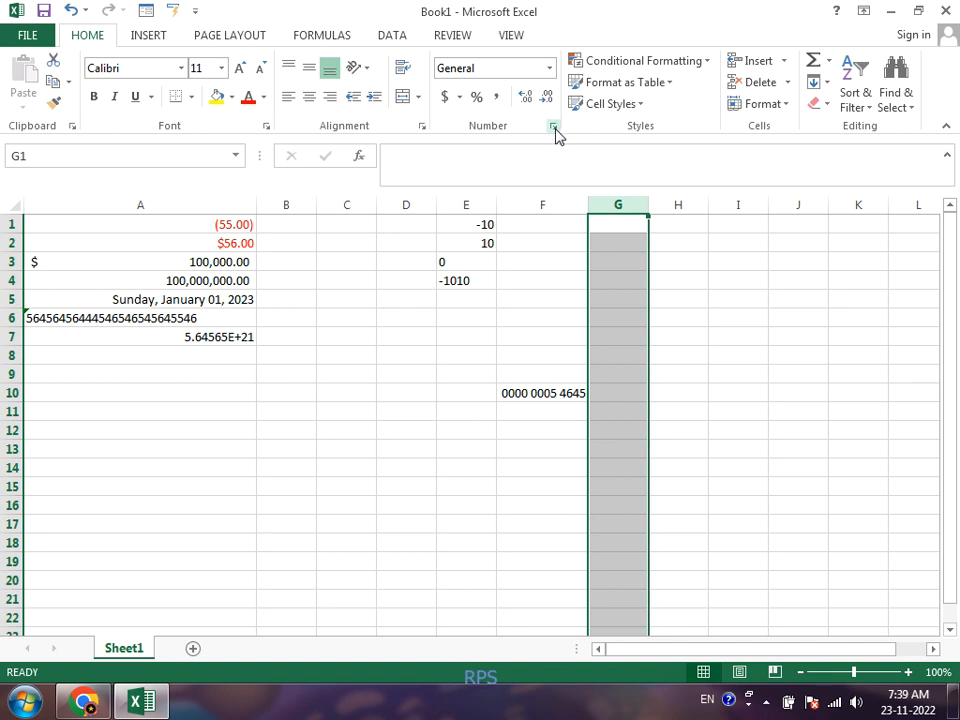
{"action": "left_click", "coordinate": [555, 128]}
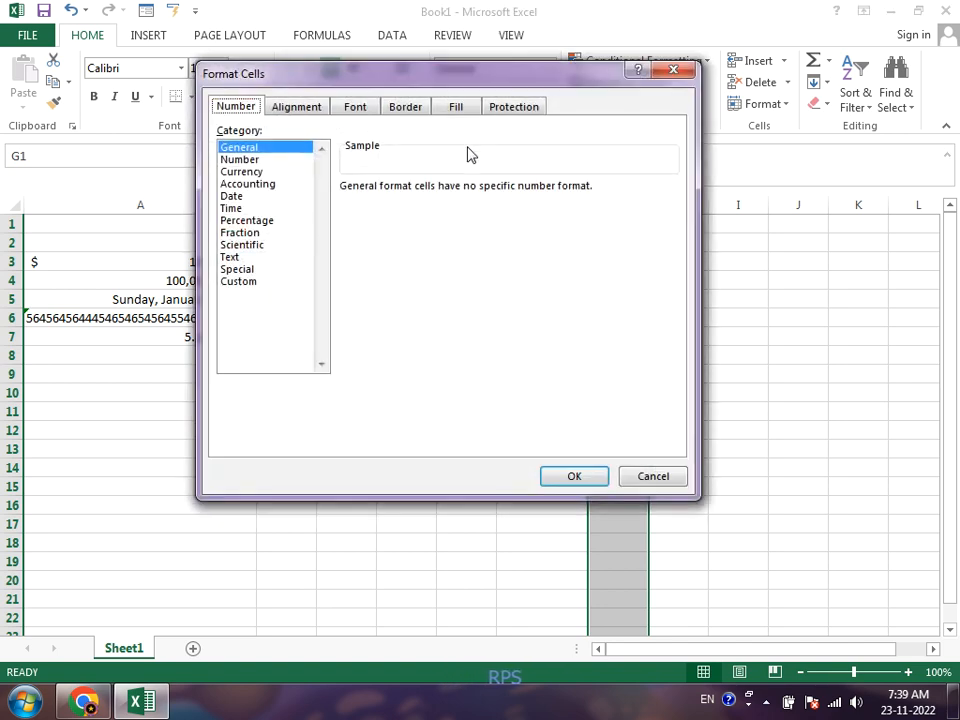
{"action": "left_click", "coordinate": [311, 106]}
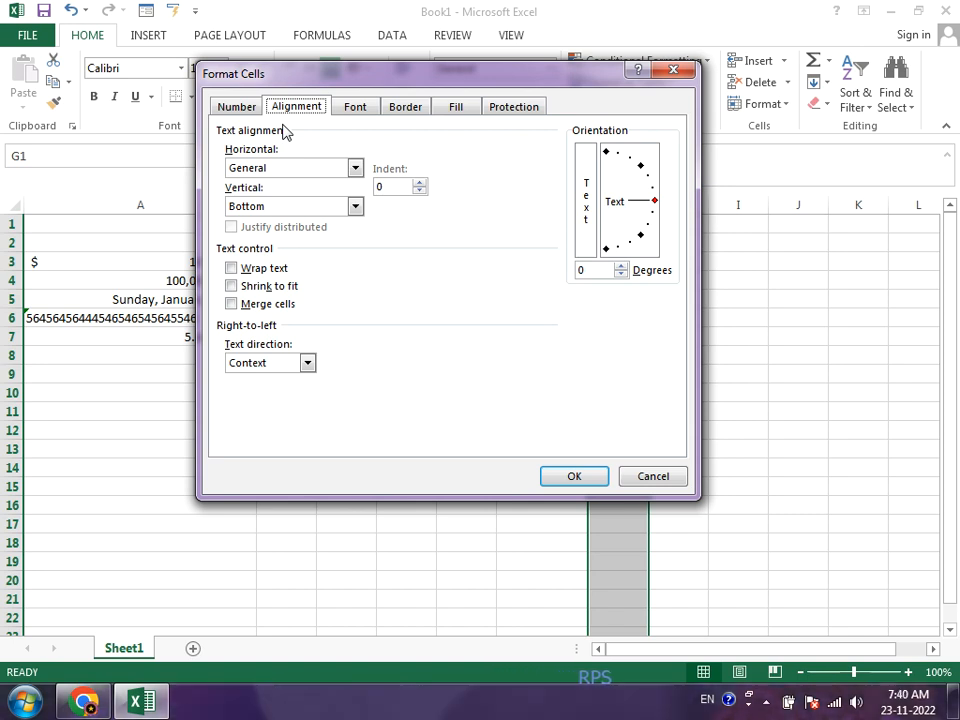
{"action": "left_click", "coordinate": [323, 173]}
{"action": "left_click", "coordinate": [325, 175]}
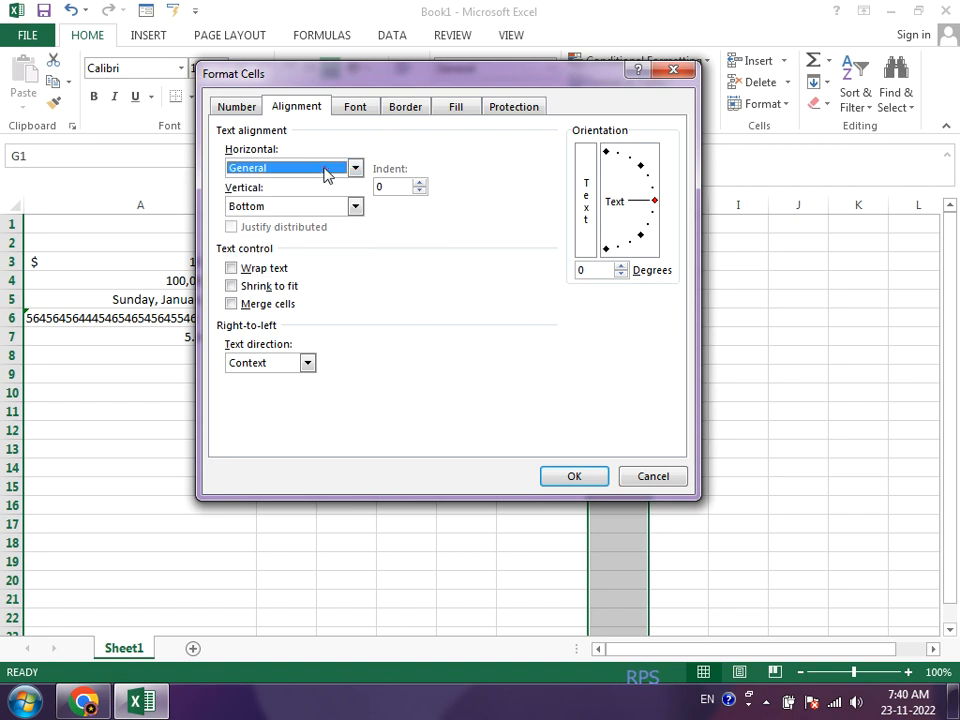
{"action": "left_click", "coordinate": [315, 207]}
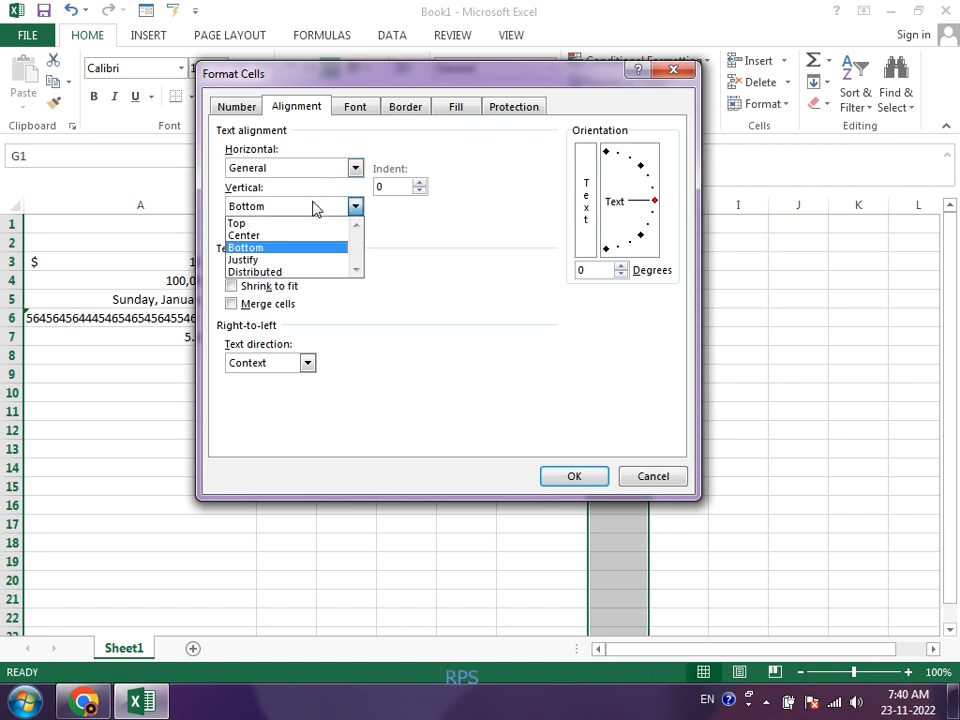
{"action": "left_click", "coordinate": [314, 207]}
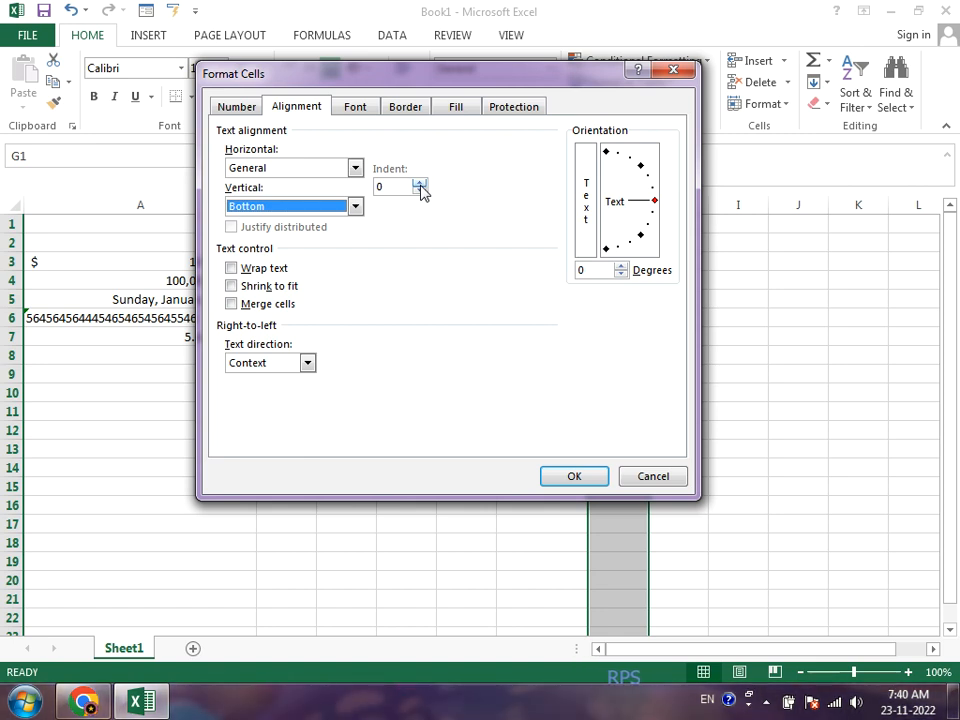
{"action": "left_click", "coordinate": [419, 185]}
{"action": "left_click", "coordinate": [419, 185]}
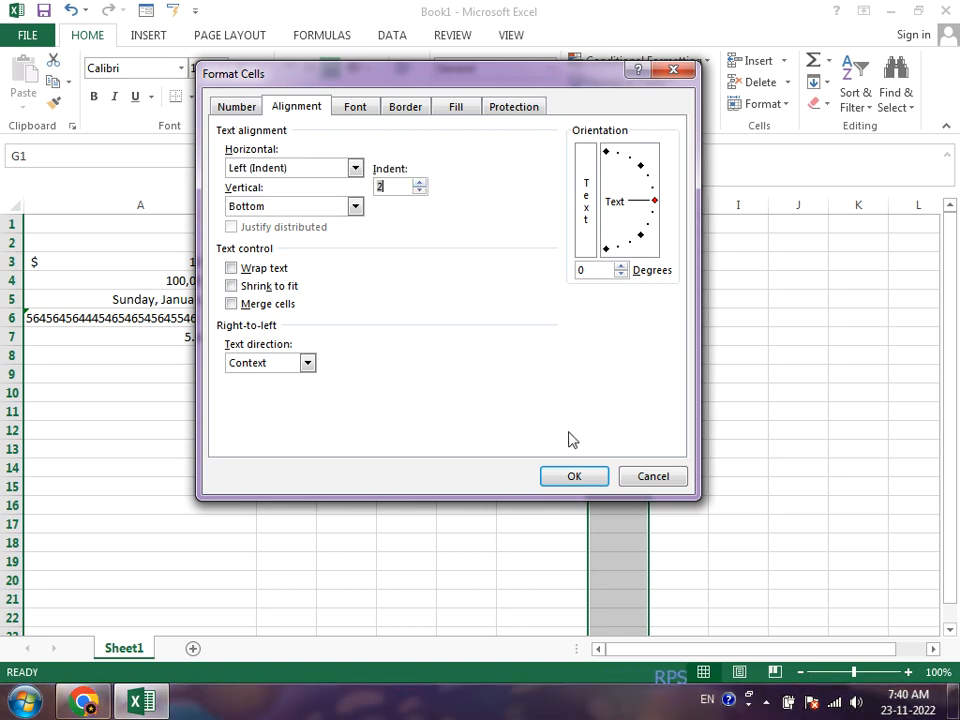
{"action": "left_click", "coordinate": [570, 477]}
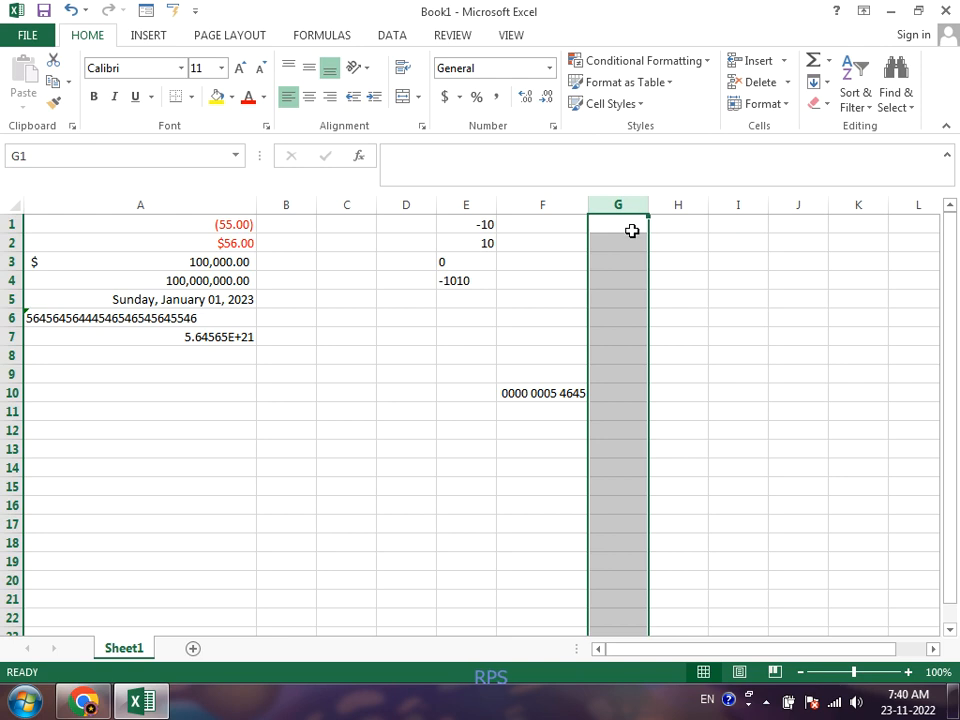
Step: Enter the values 45 in cell G1, 545 in cell G2 and 3362 in cell H2
{"action": "left_click", "coordinate": [632, 229]}
{"action": "key", "text": "Return"}
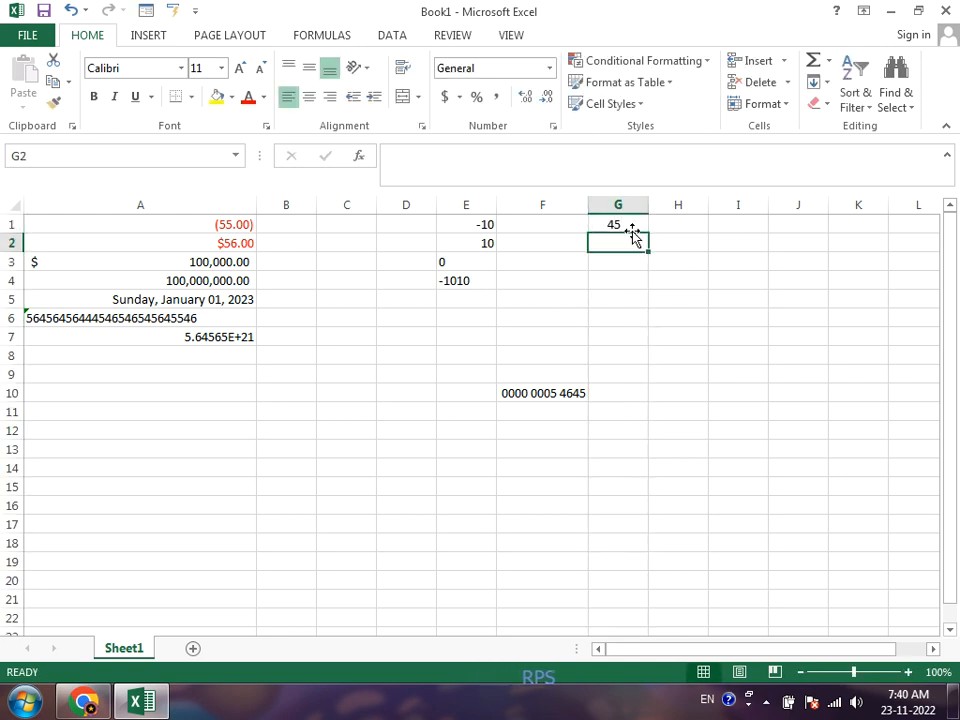
{"action": "type", "text": "545"}
{"action": "key", "text": "Return"}
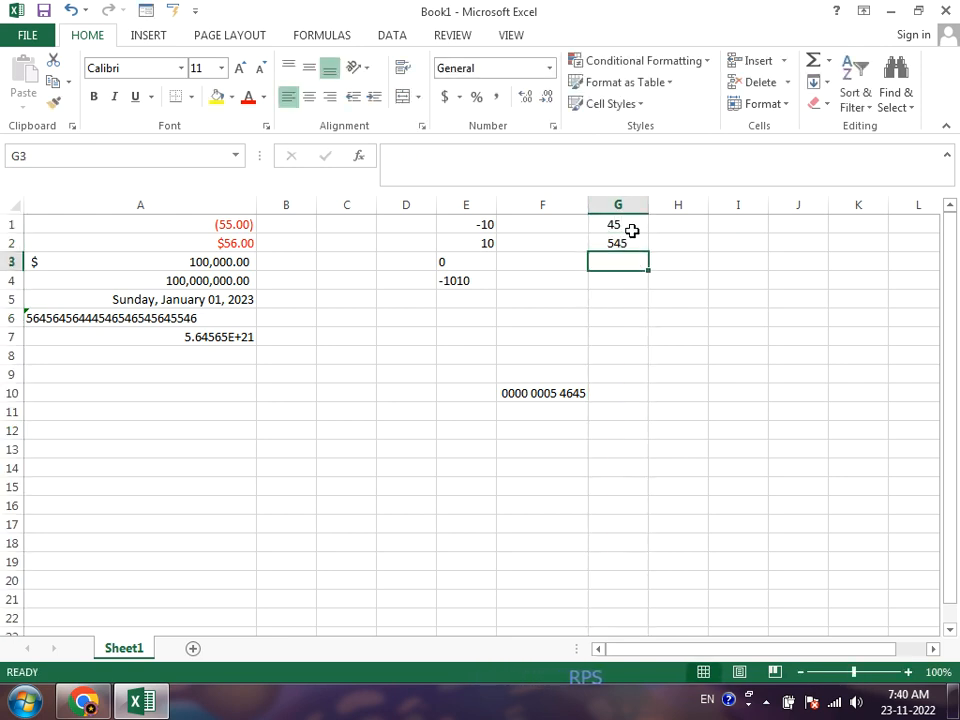
{"action": "key", "text": "Up"}
{"action": "key", "text": "Right"}
{"action": "type", "text": "3362"}
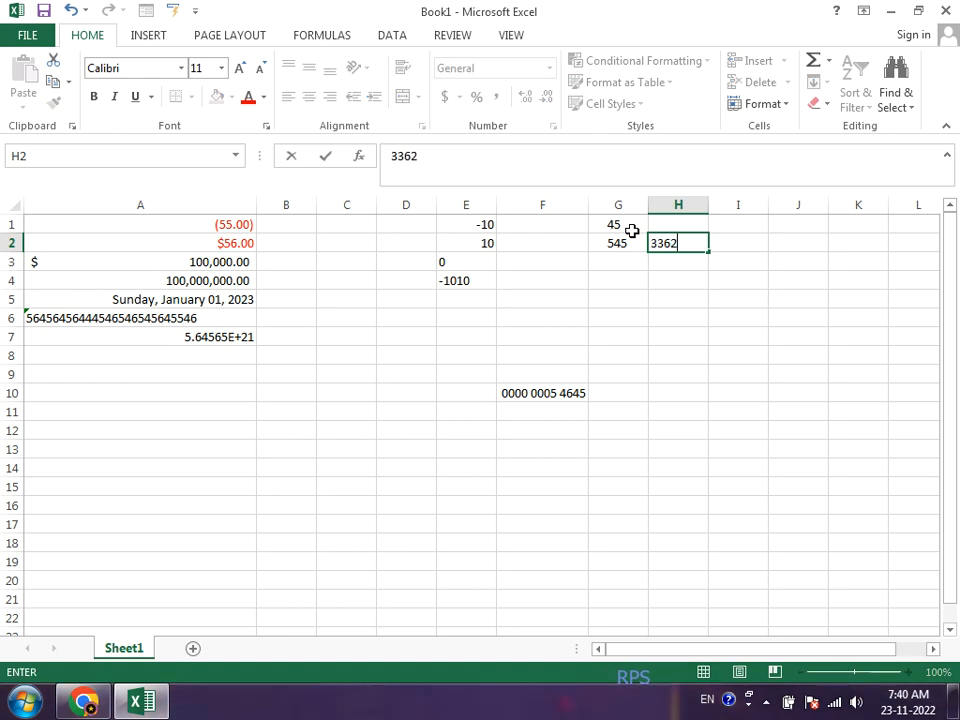
{"action": "key", "text": "Return"}
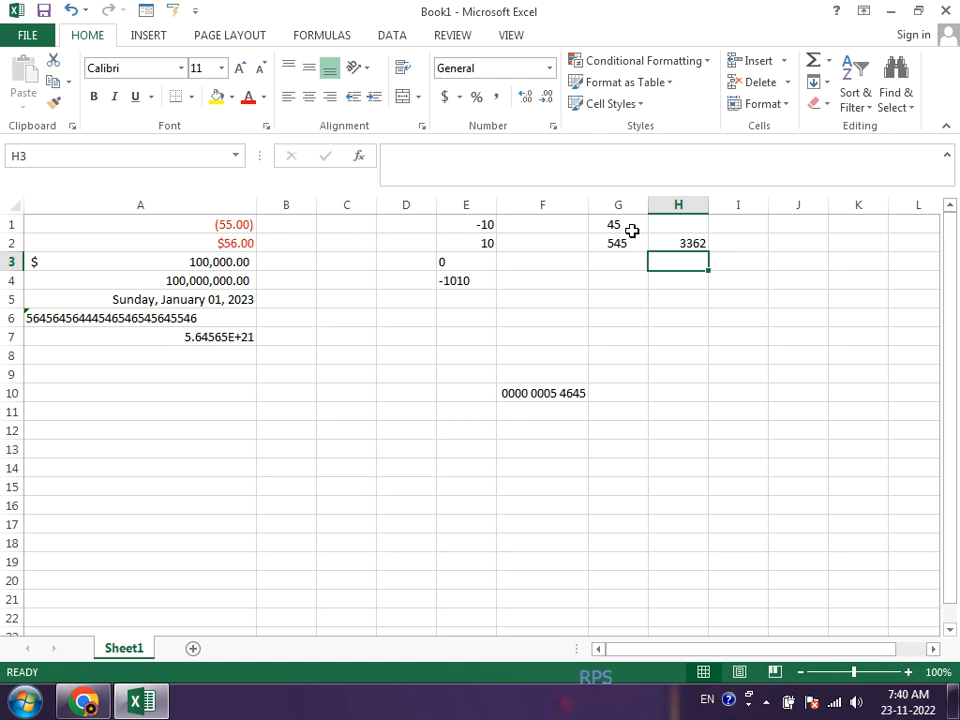
Step: Left-align the cell range G1:H3
{"action": "key", "text": "shift+Left"}
{"action": "key", "text": "shift+Up"}
{"action": "key", "text": "shift+Up"}
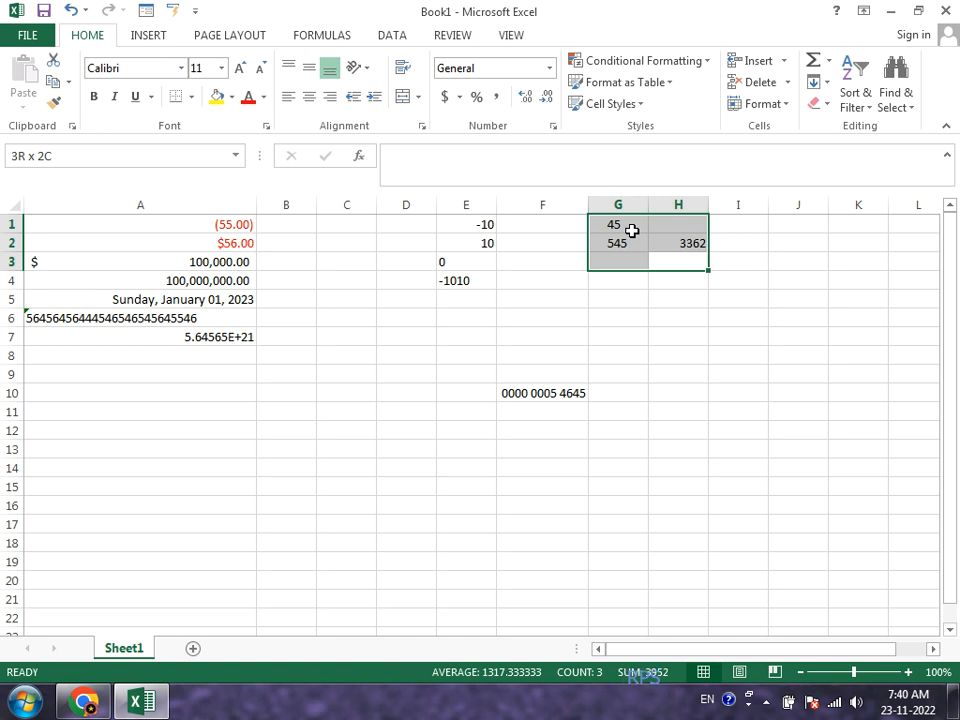
{"action": "left_click", "coordinate": [286, 98]}
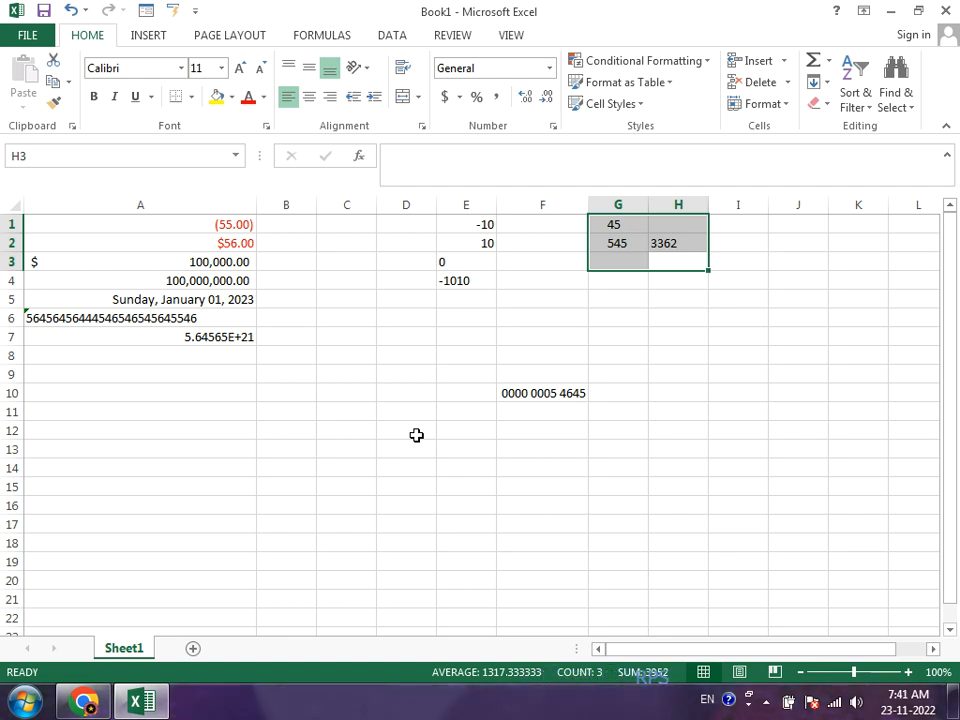
Step: Rotate the text in the cell range G1:H3 to an orientation of 39 degrees
{"action": "left_click", "coordinate": [552, 130]}
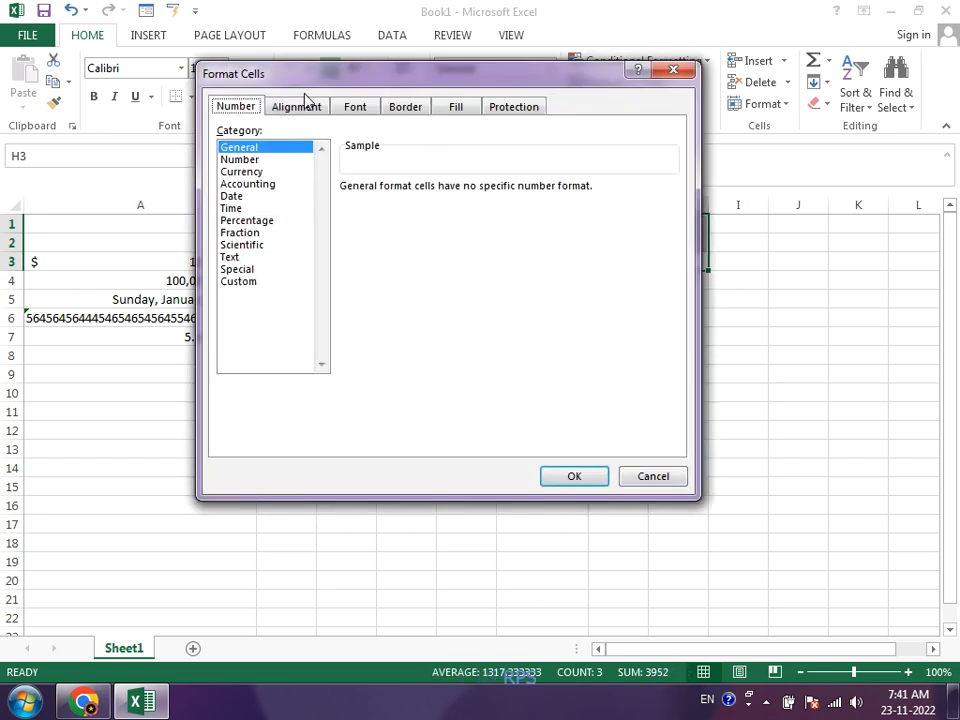
{"action": "left_click", "coordinate": [298, 107]}
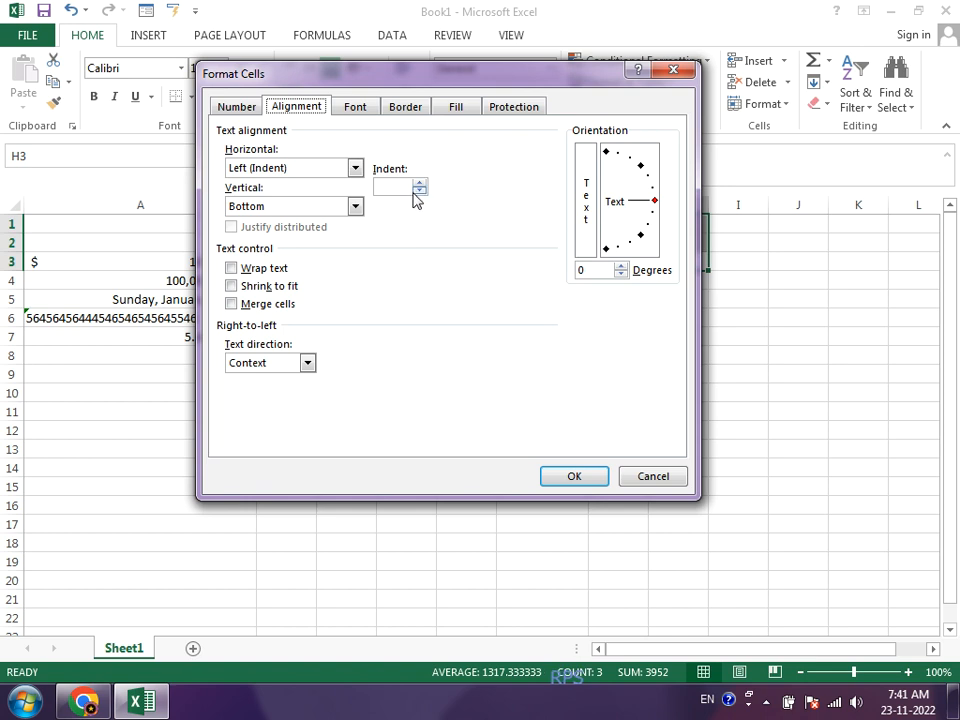
{"action": "left_click", "coordinate": [418, 183]}
{"action": "left_click", "coordinate": [418, 183]}
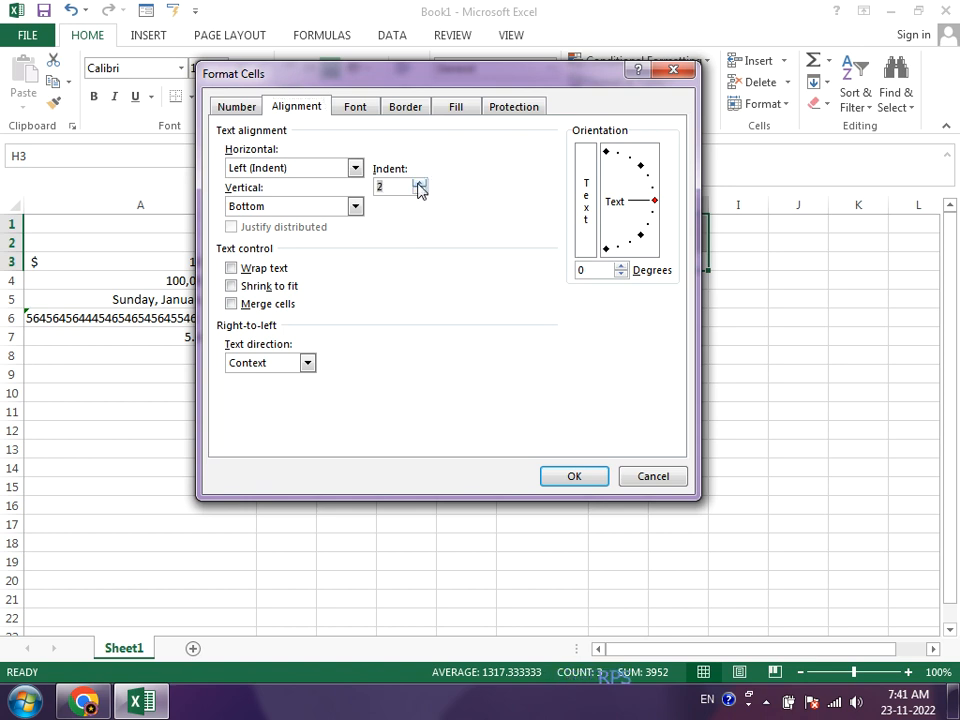
{"action": "left_click", "coordinate": [606, 152]}
{"action": "left_click_drag", "start_coordinate": [609, 160], "coordinate": [645, 177]}
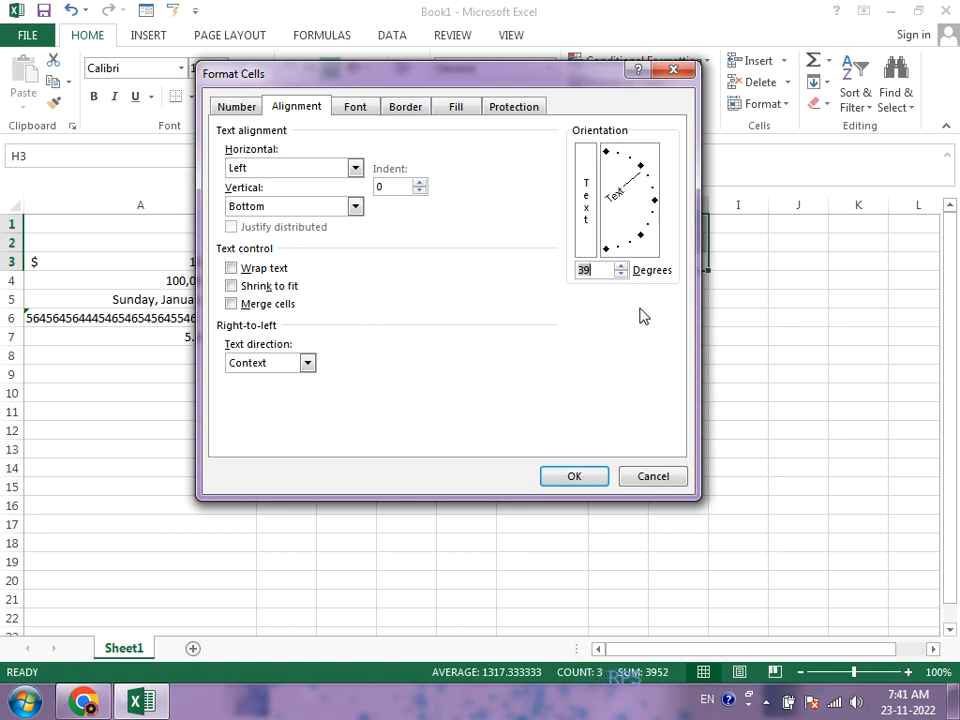
{"action": "left_click", "coordinate": [575, 479]}
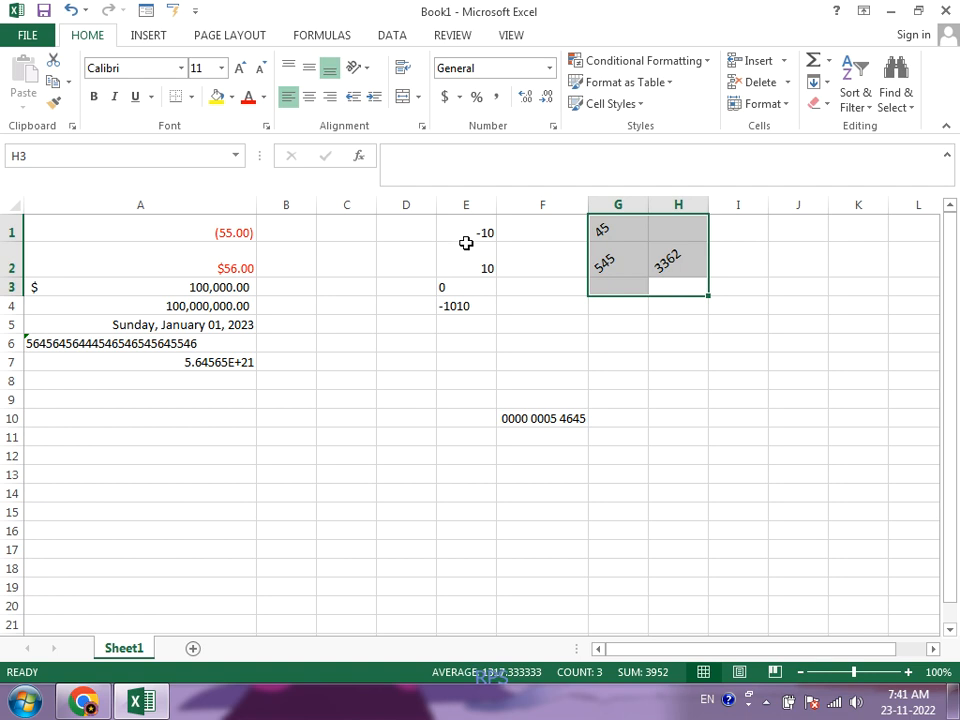
{"action": "left_click", "coordinate": [422, 130]}
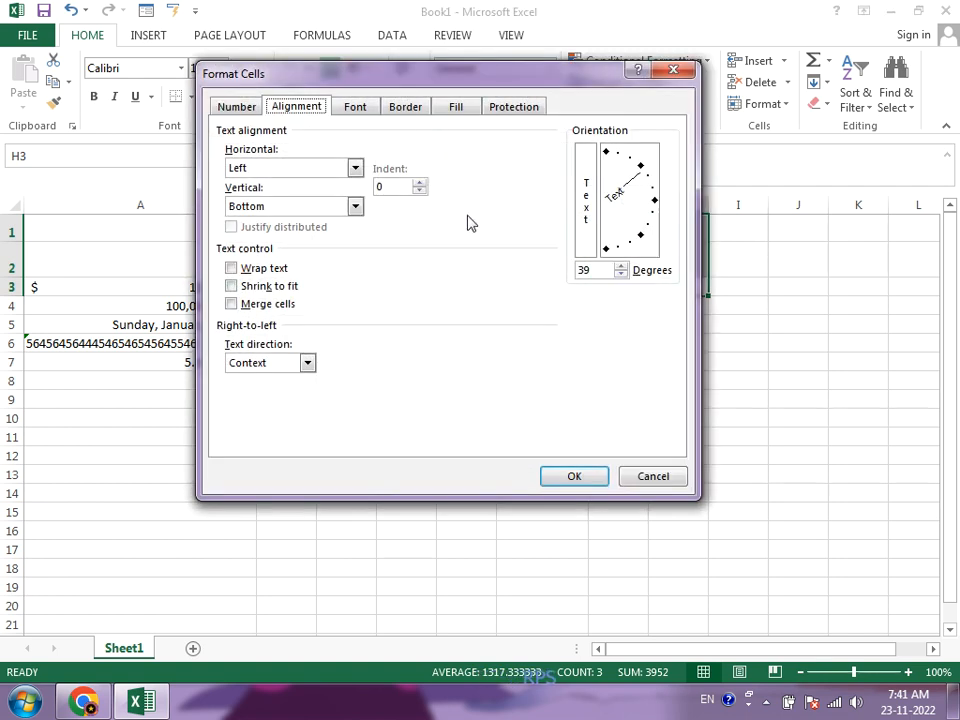
{"action": "left_click", "coordinate": [655, 202]}
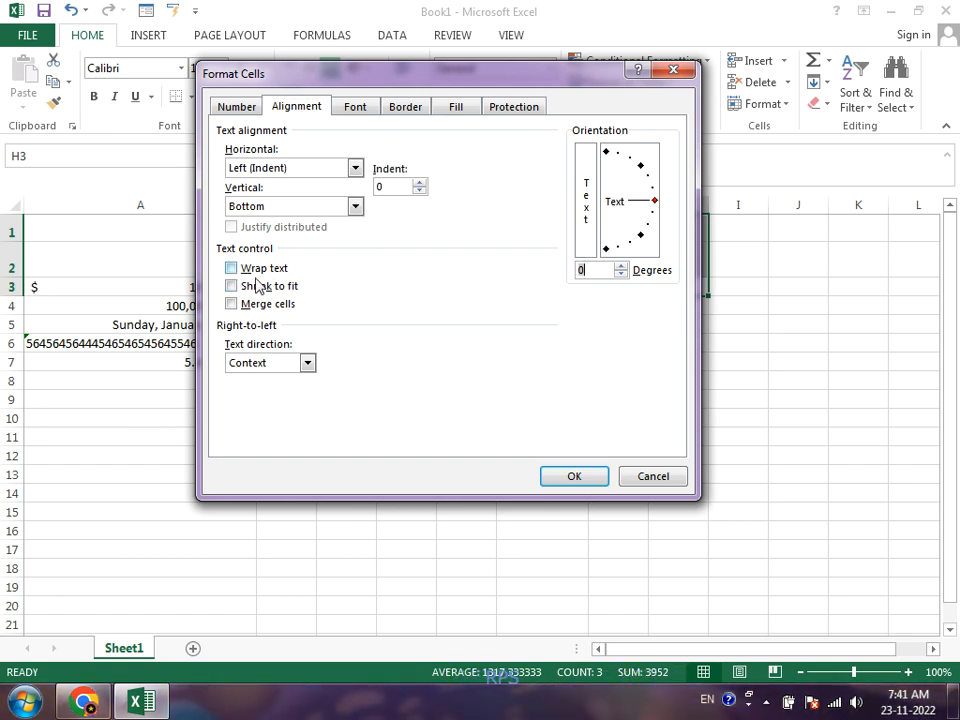
{"action": "left_click", "coordinate": [673, 479]}
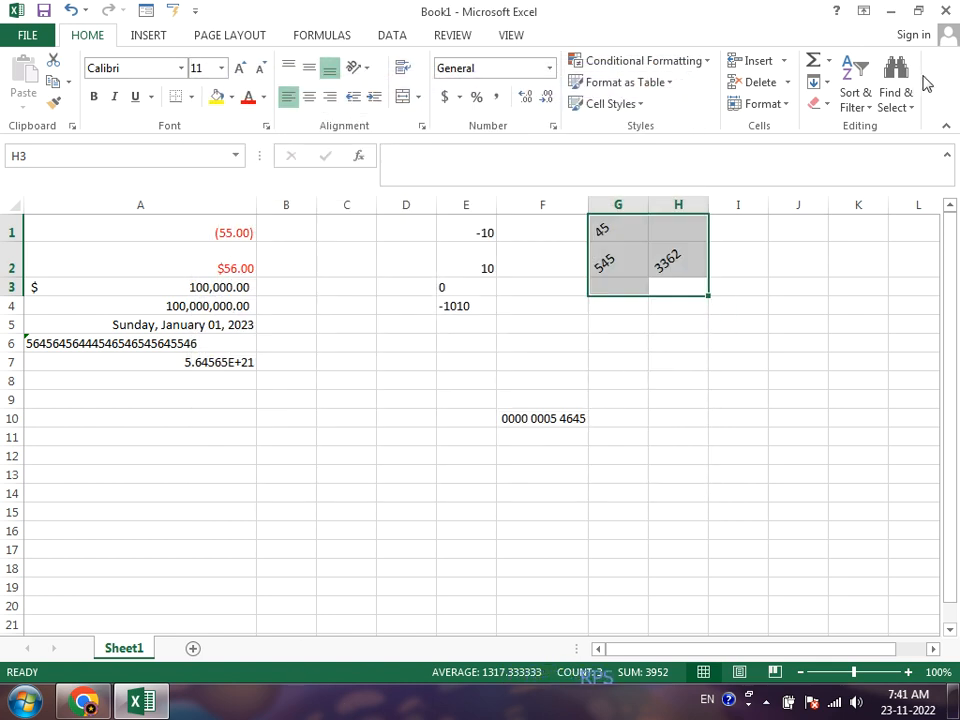
Step: Enter the headings "student name" in cell J1 and "father's name" in cell K1
{"action": "left_click", "coordinate": [788, 237]}
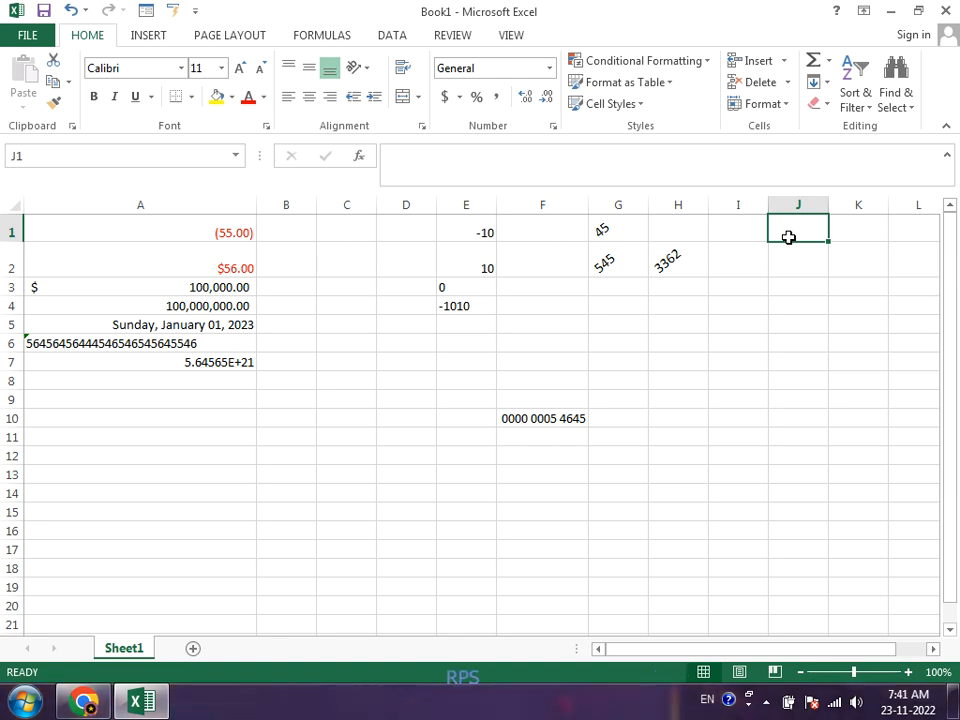
{"action": "type", "text": "stude"}
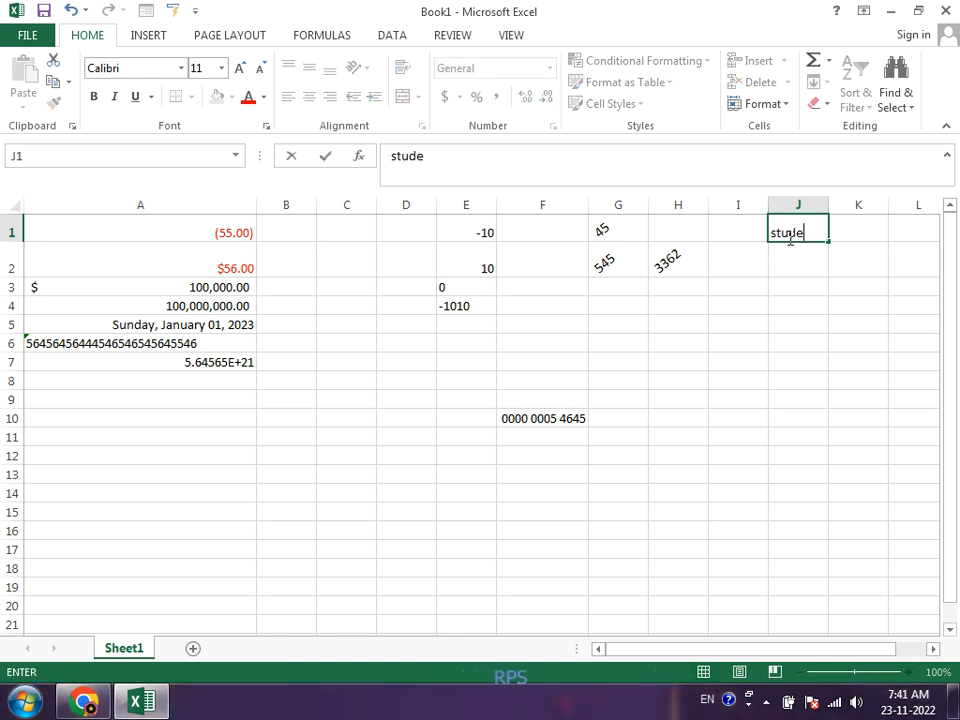
{"action": "type", "text": "nt name"}
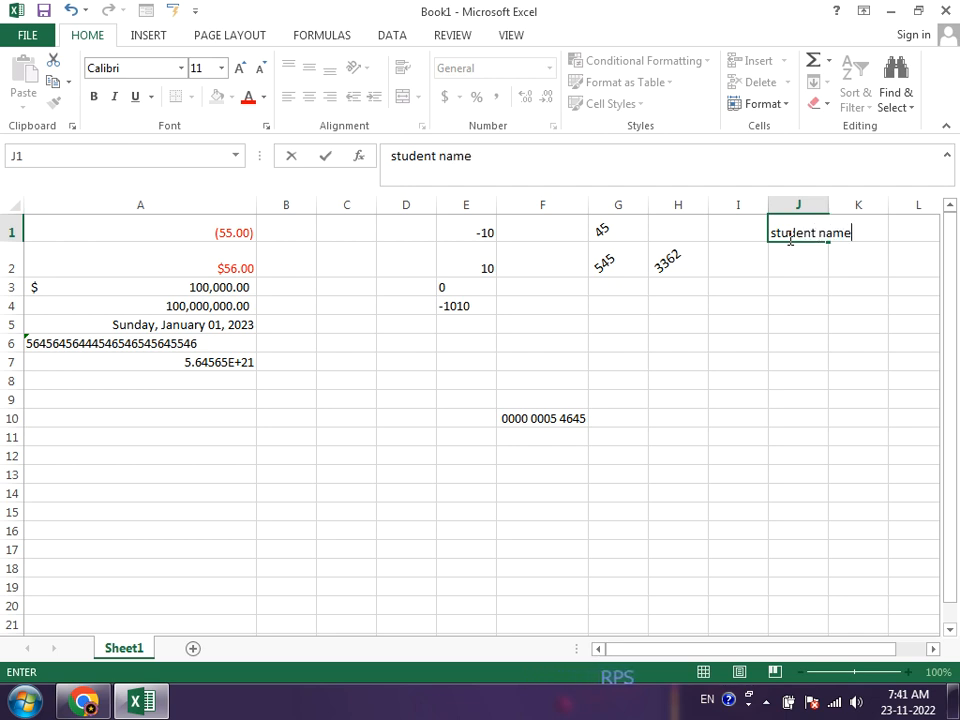
{"action": "key", "text": "ctrl+Return"}
{"action": "key", "text": "Return"}
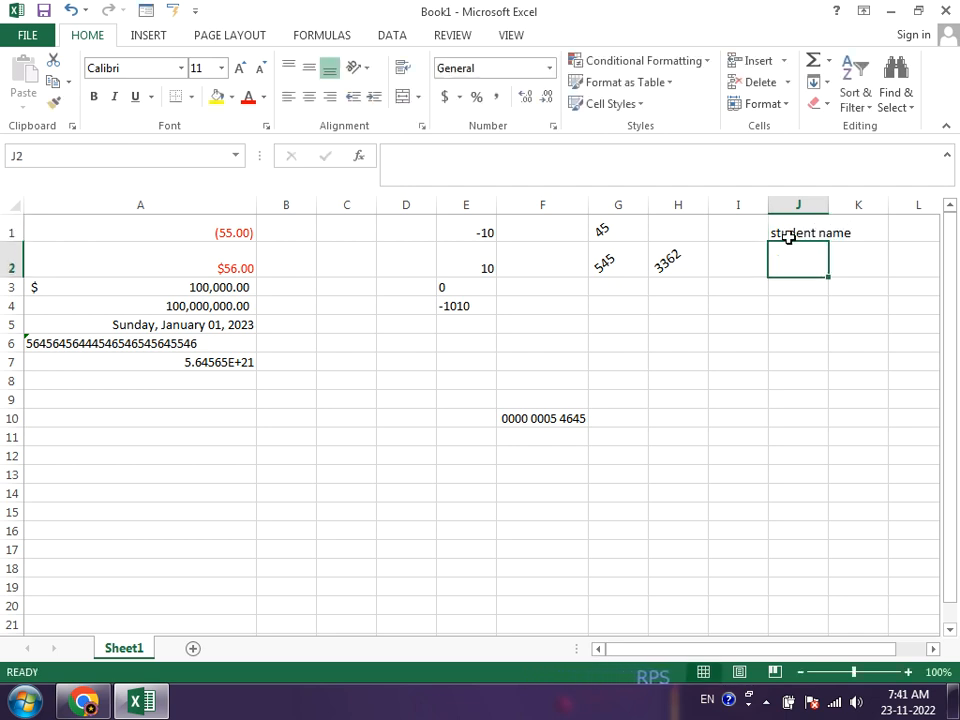
{"action": "key", "text": "Up"}
{"action": "key", "text": "Right"}
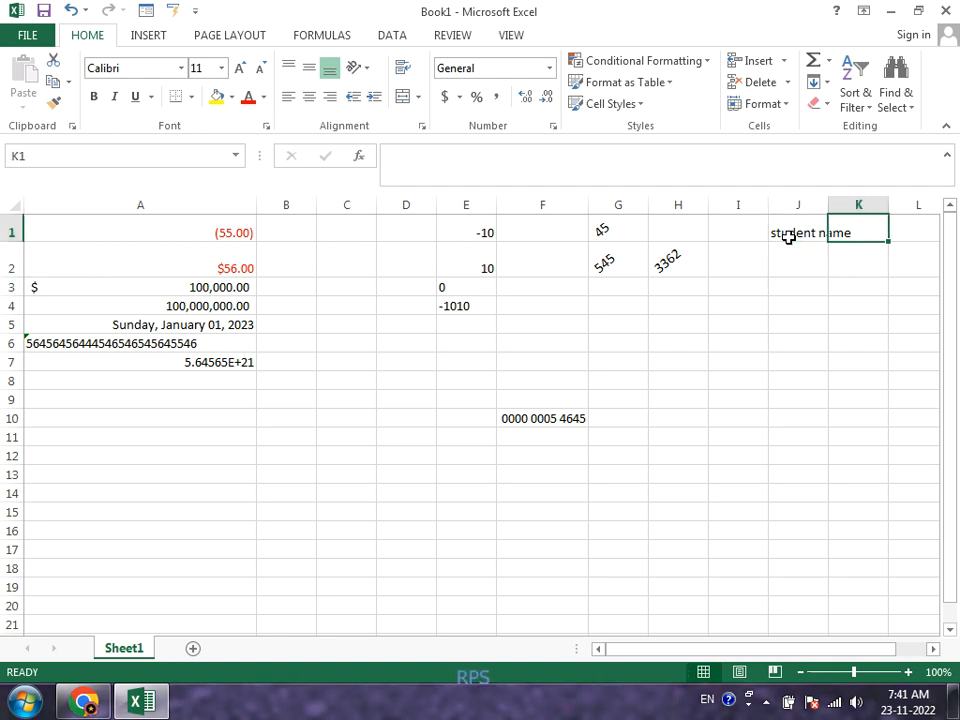
{"action": "type", "text": "fat"}
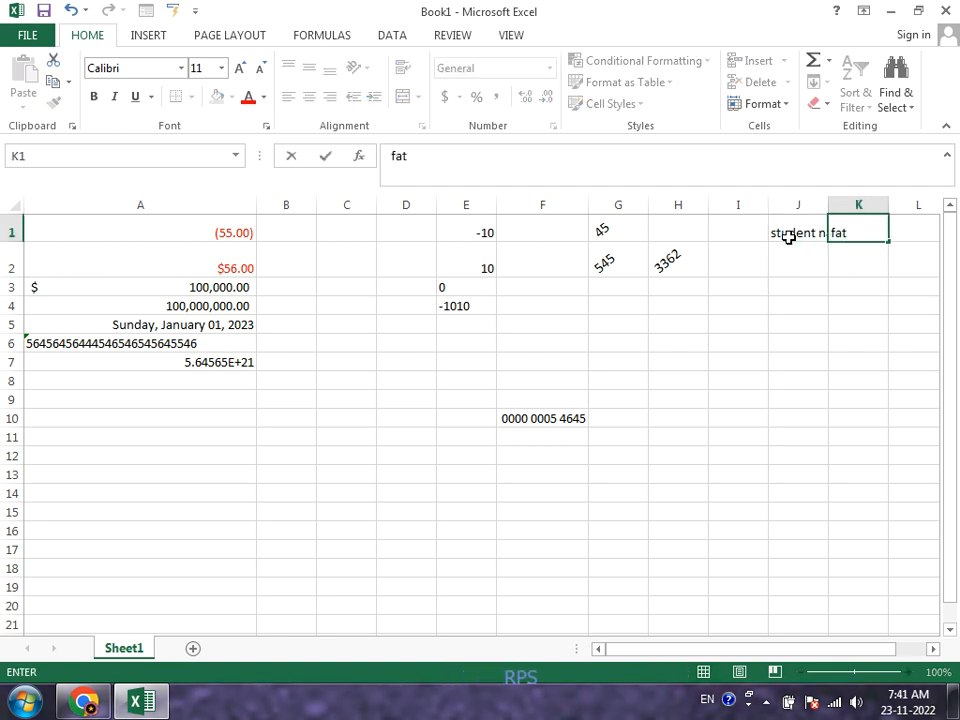
{"action": "type", "text": "her's name"}
{"action": "key", "text": "Return"}
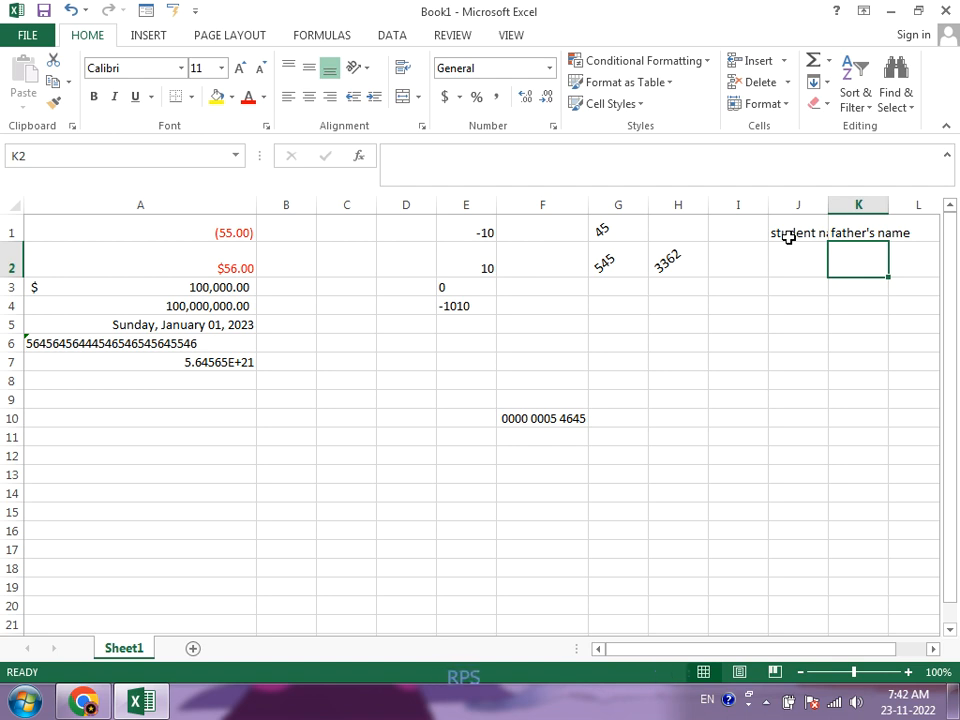
Step: Turn on Wrap text for the headings in cells J1:K1
{"action": "left_click_drag", "start_coordinate": [789, 231], "coordinate": [852, 232]}
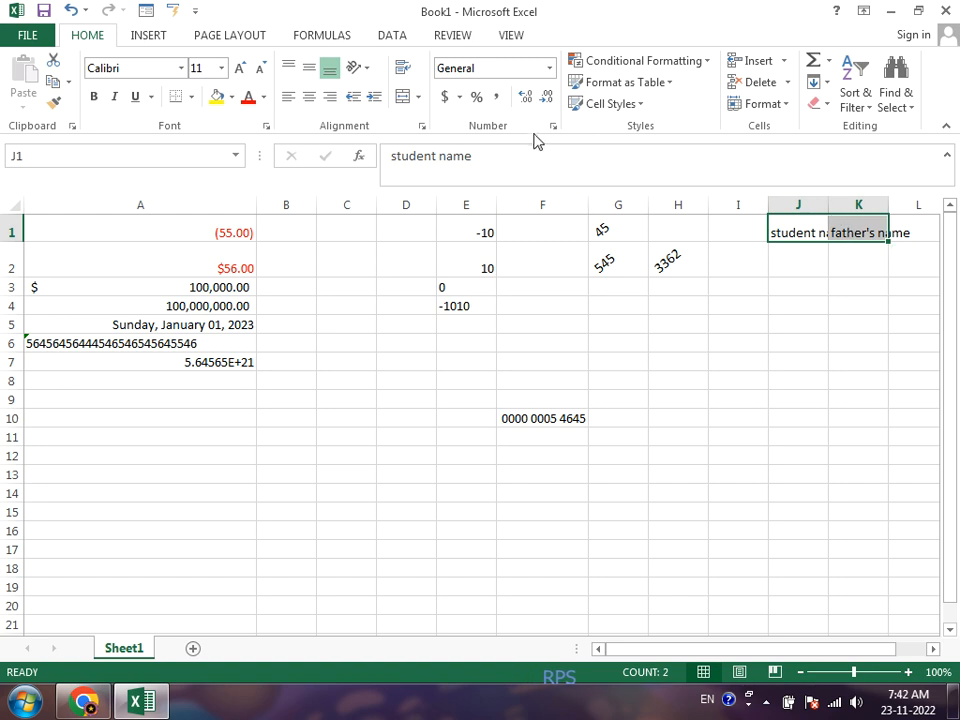
{"action": "left_click", "coordinate": [419, 129]}
{"action": "left_click", "coordinate": [252, 270]}
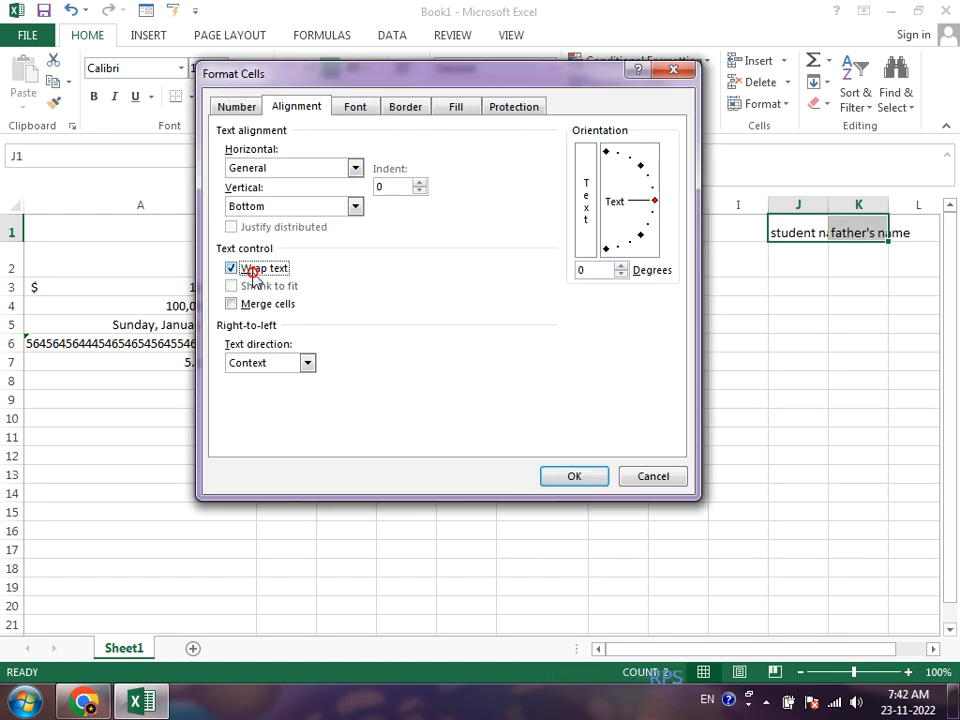
{"action": "left_click", "coordinate": [568, 477]}
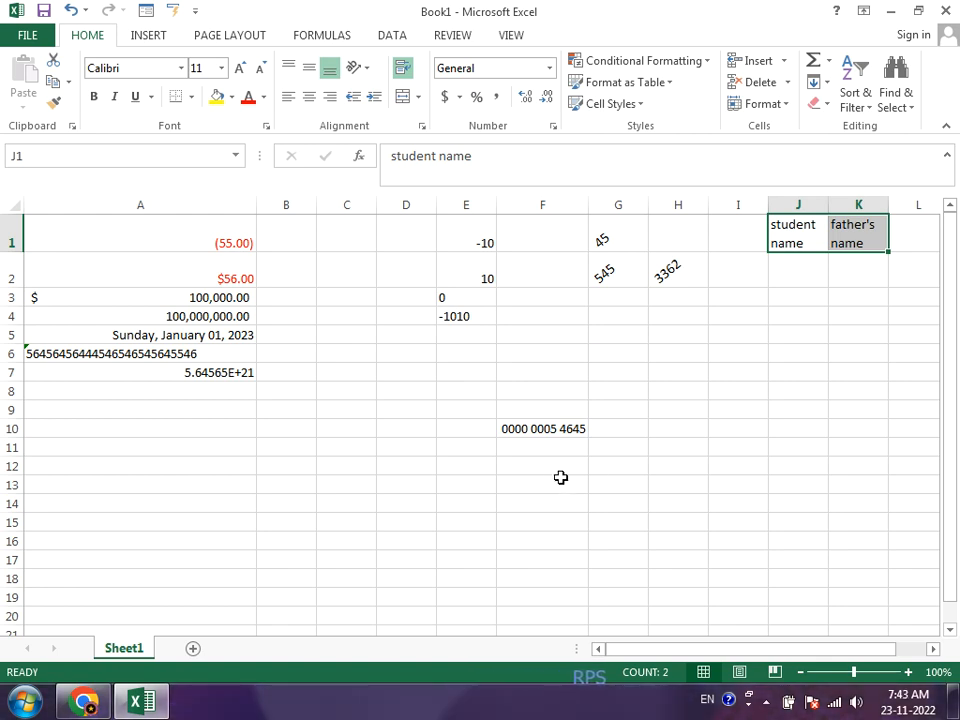
Step: Enter the text "royal computer" in cell L1
{"action": "left_click_drag", "start_coordinate": [936, 650], "coordinate": [934, 647]}
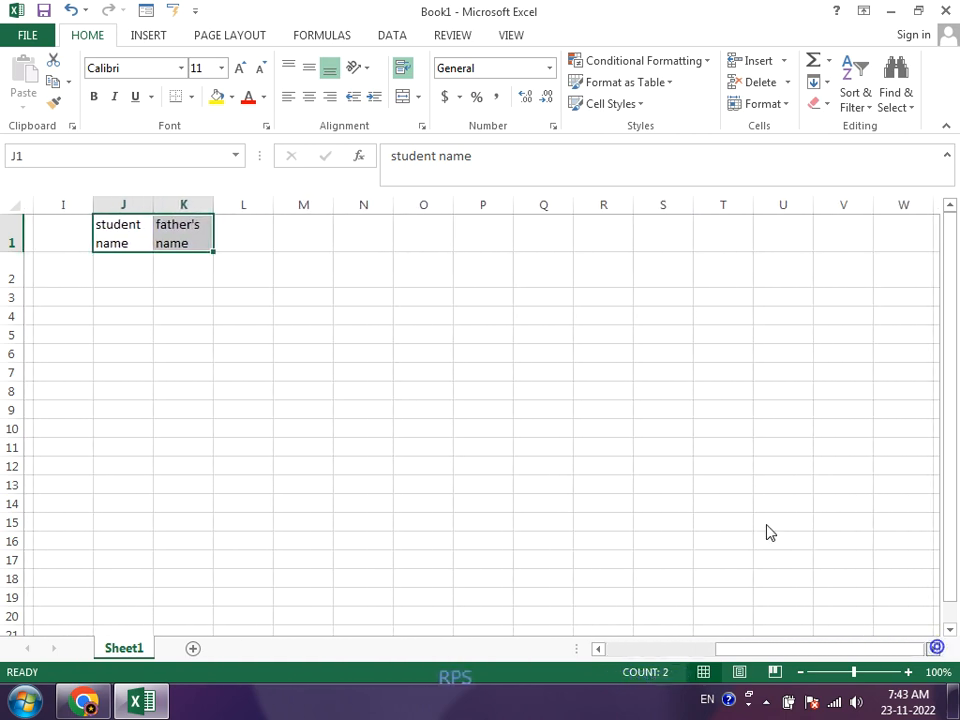
{"action": "left_click", "coordinate": [244, 232]}
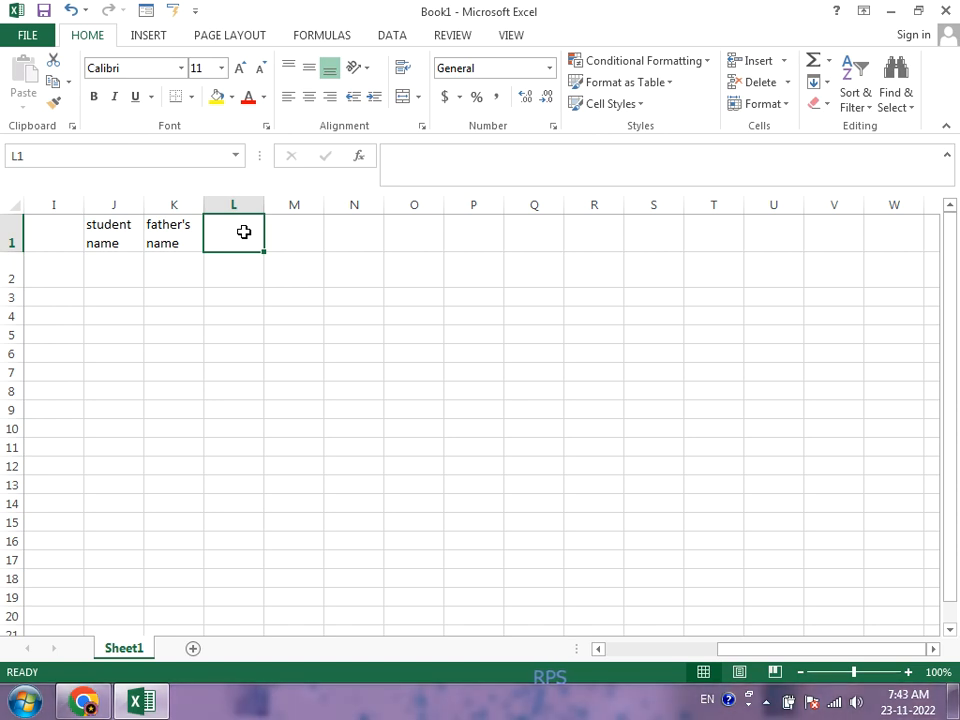
{"action": "type", "text": "r"}
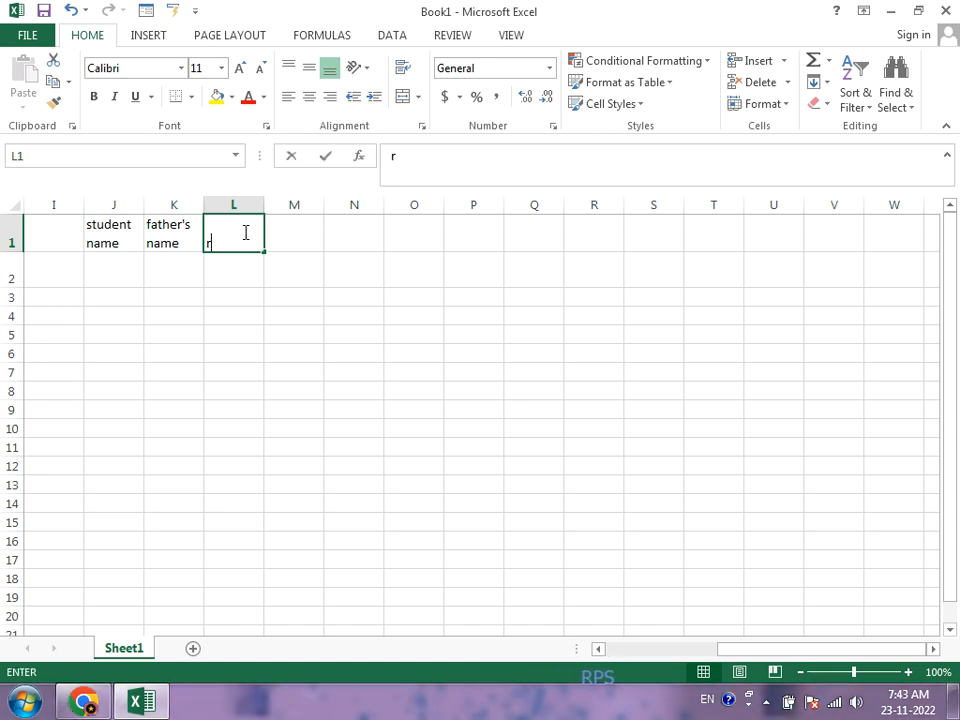
{"action": "type", "text": "oyal computere"}
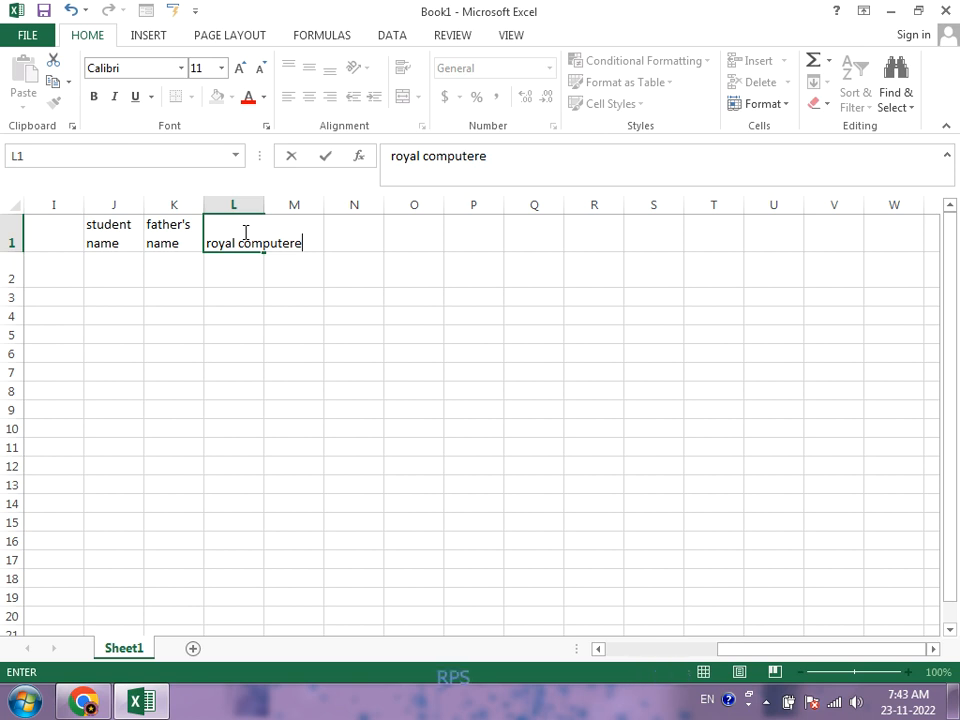
{"action": "key", "text": "BackSpace"}
{"action": "left_click", "coordinate": [258, 312]}
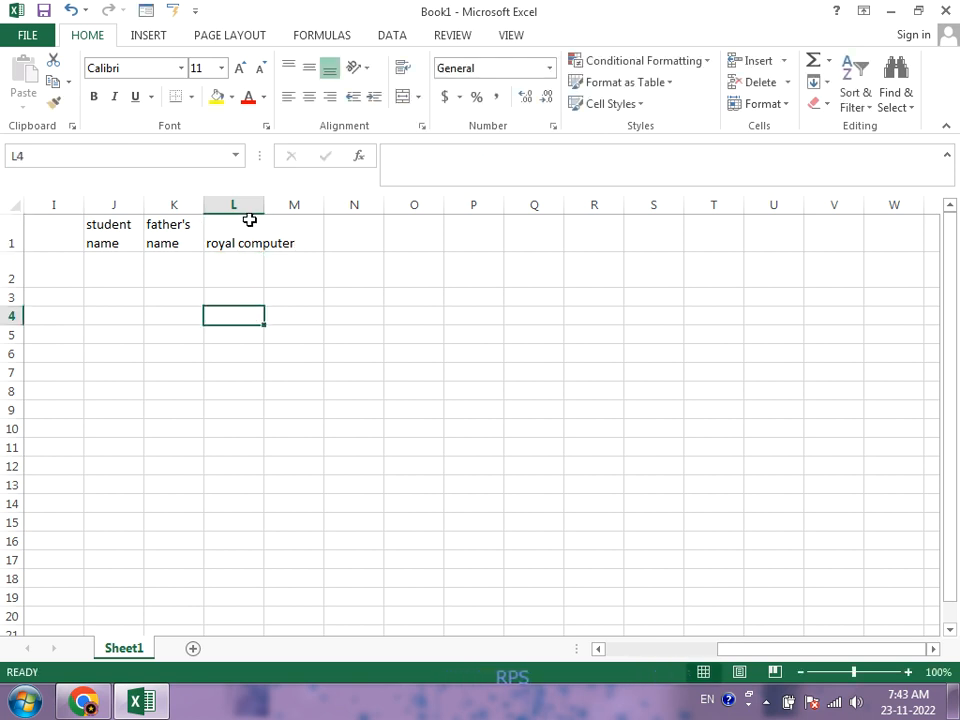
Step: Enter the text "kusum vihar colony" in cell M1
{"action": "left_click", "coordinate": [280, 241]}
{"action": "type", "text": "kus"}
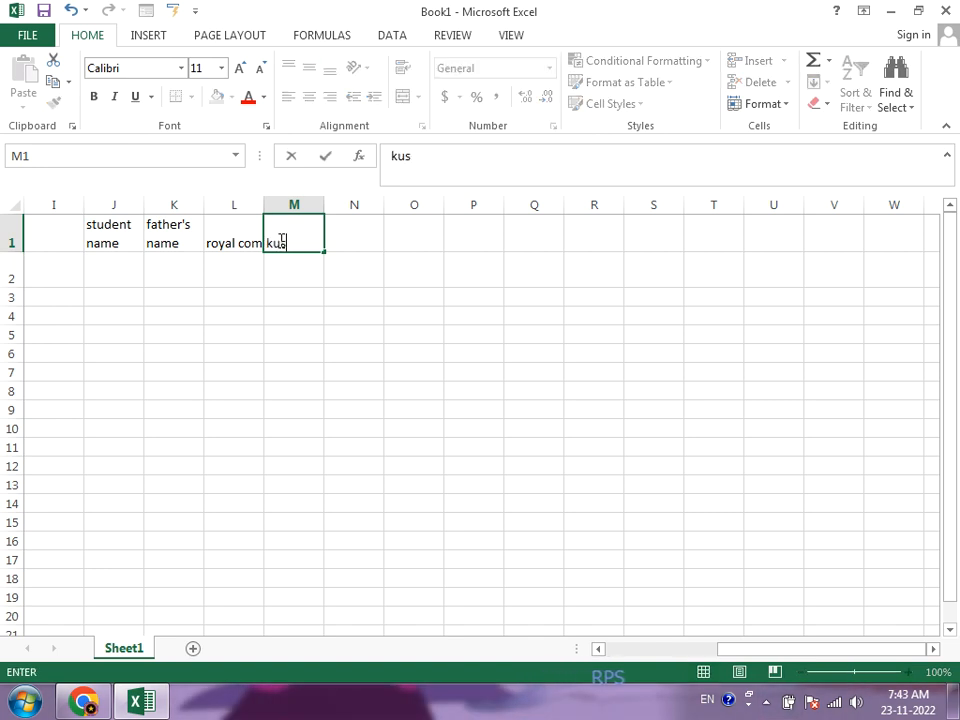
{"action": "type", "text": "um vihar"}
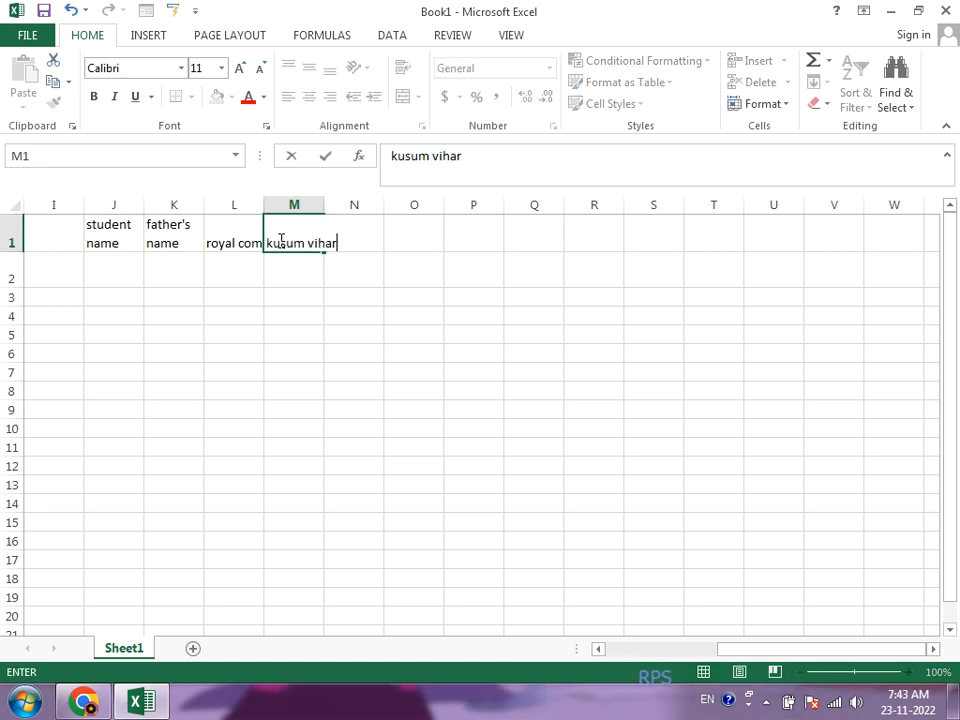
{"action": "type", "text": " colony"}
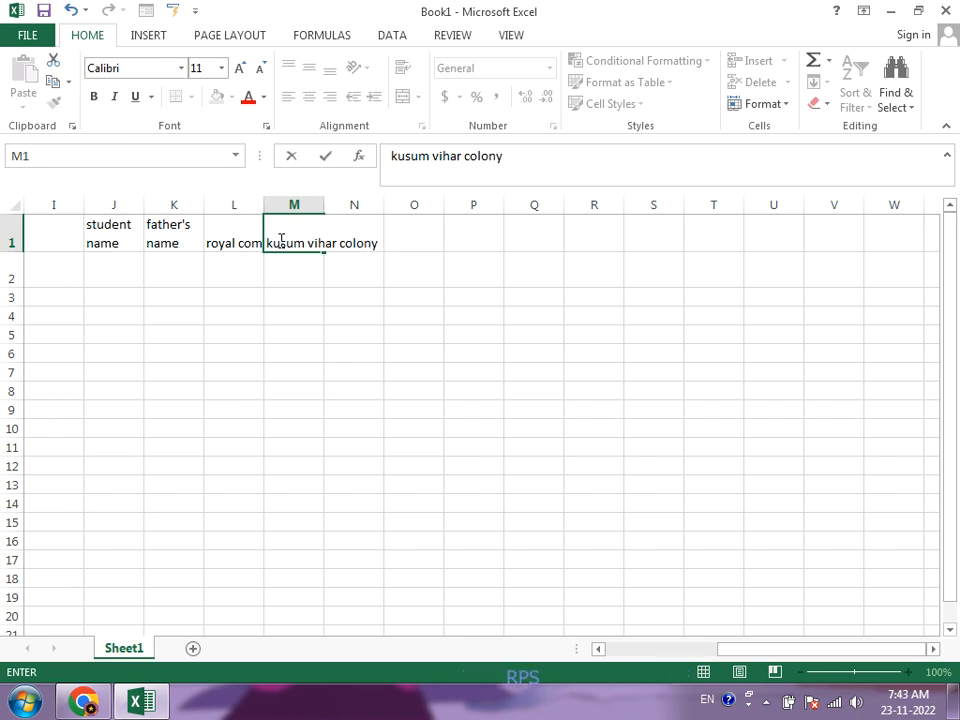
{"action": "left_click", "coordinate": [297, 328]}
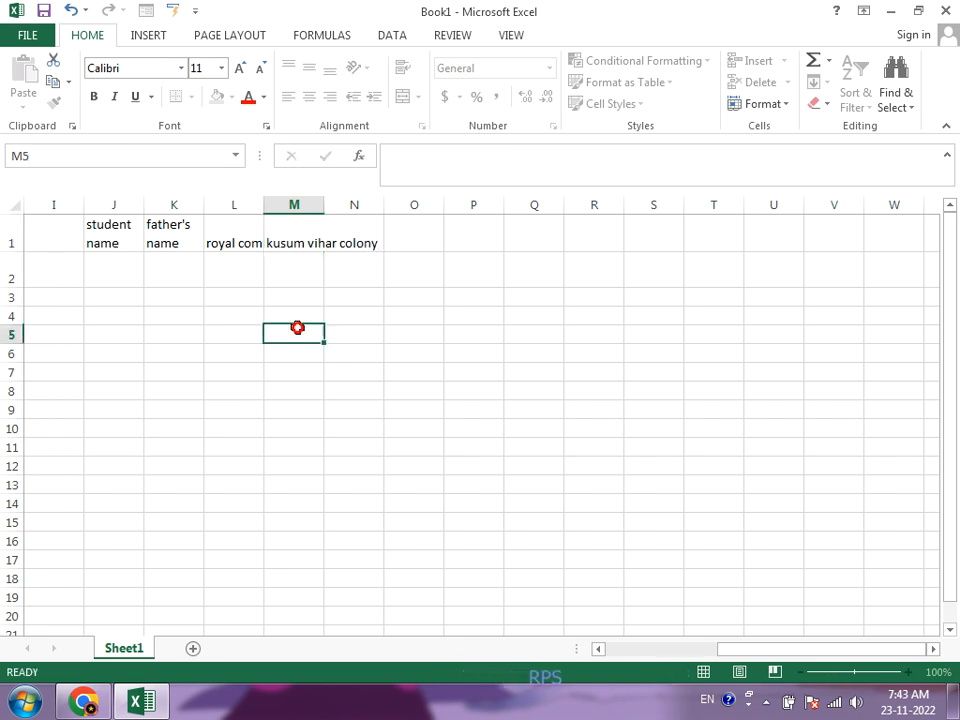
Step: Apply the Shrink to fit text control to cell L1
{"action": "left_click", "coordinate": [246, 244]}
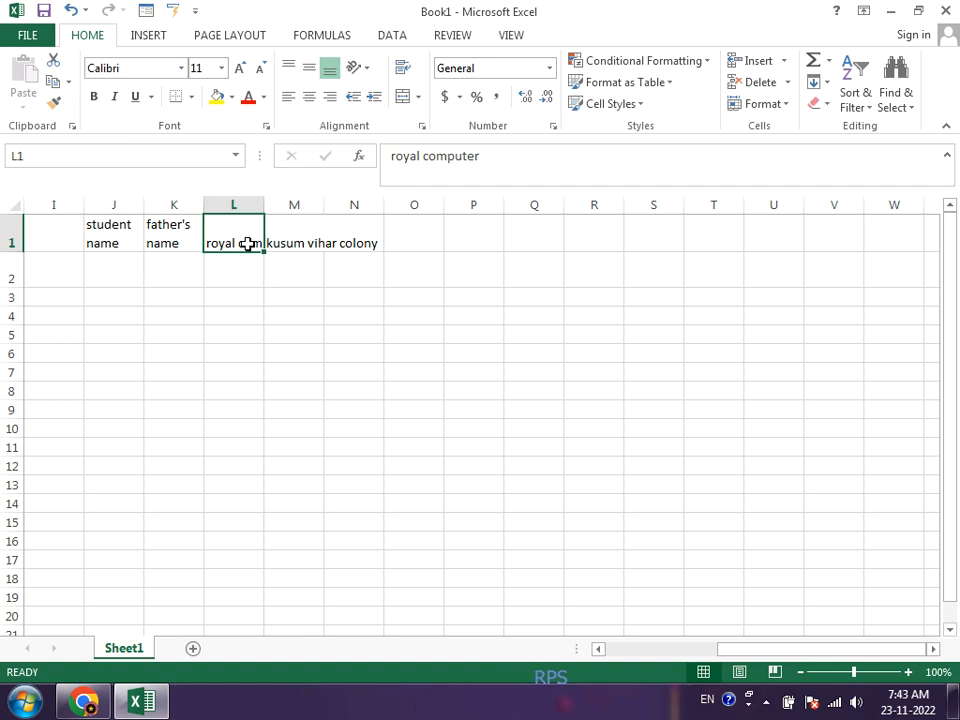
{"action": "left_click", "coordinate": [422, 128]}
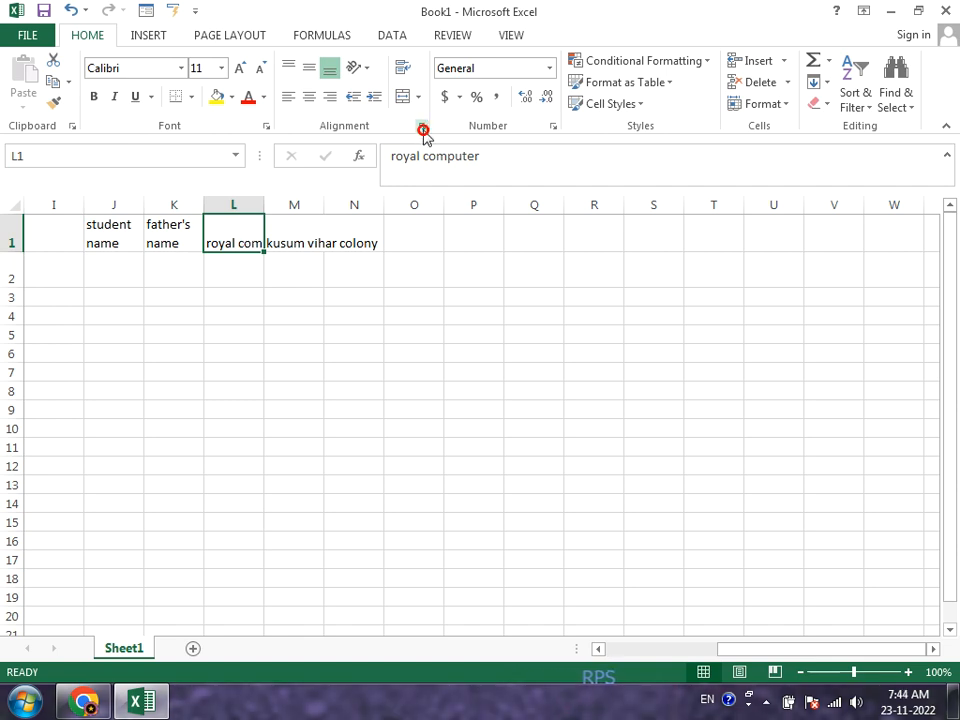
{"action": "left_click", "coordinate": [277, 287]}
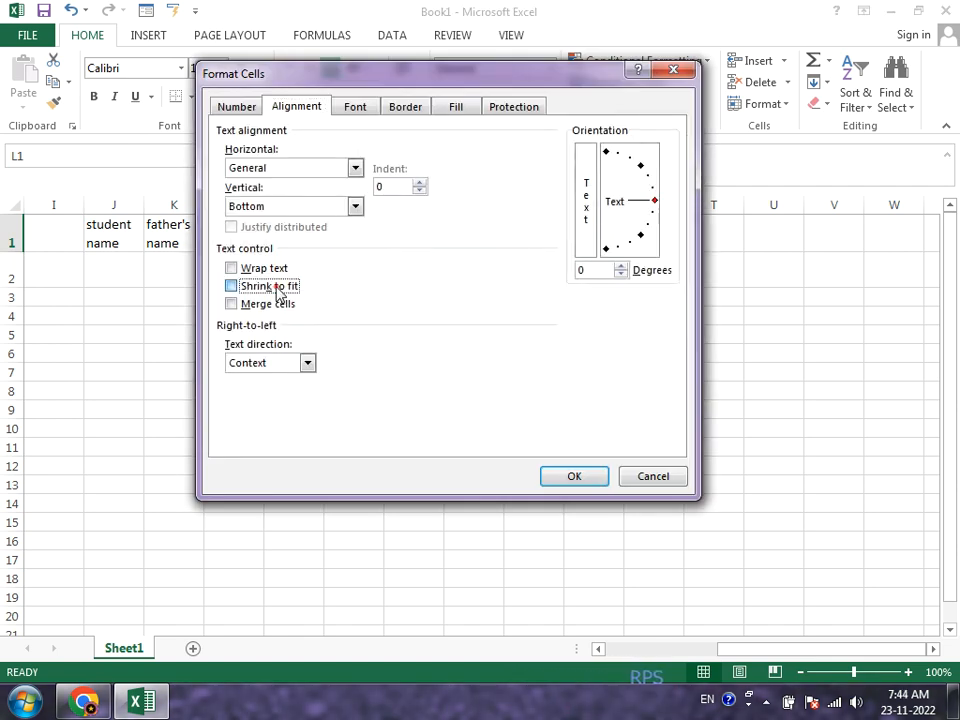
{"action": "left_click", "coordinate": [546, 479]}
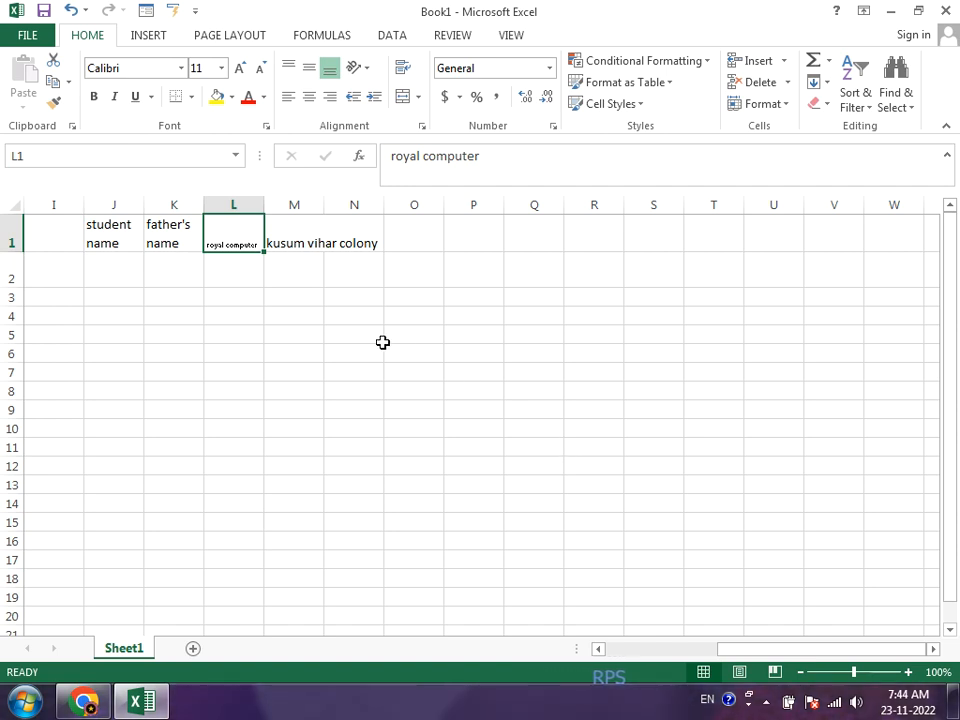
Step: Apply Shrink to fit to cell M1 and widen column M to roughly twice its width
{"action": "left_click", "coordinate": [294, 230]}
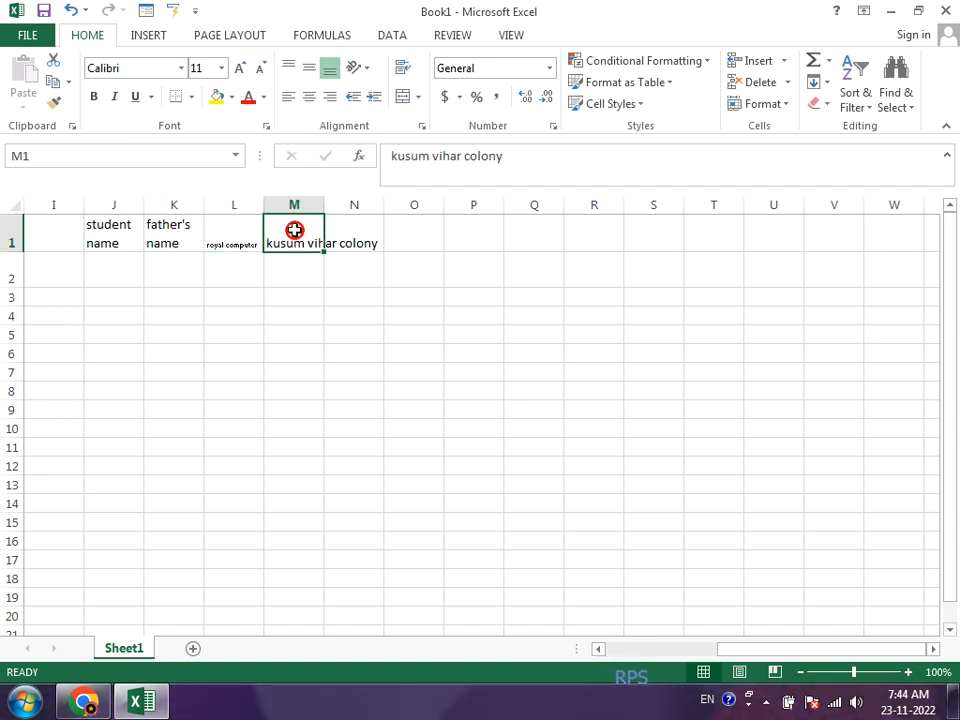
{"action": "left_click", "coordinate": [422, 126]}
{"action": "left_click", "coordinate": [232, 287]}
{"action": "left_click", "coordinate": [561, 476]}
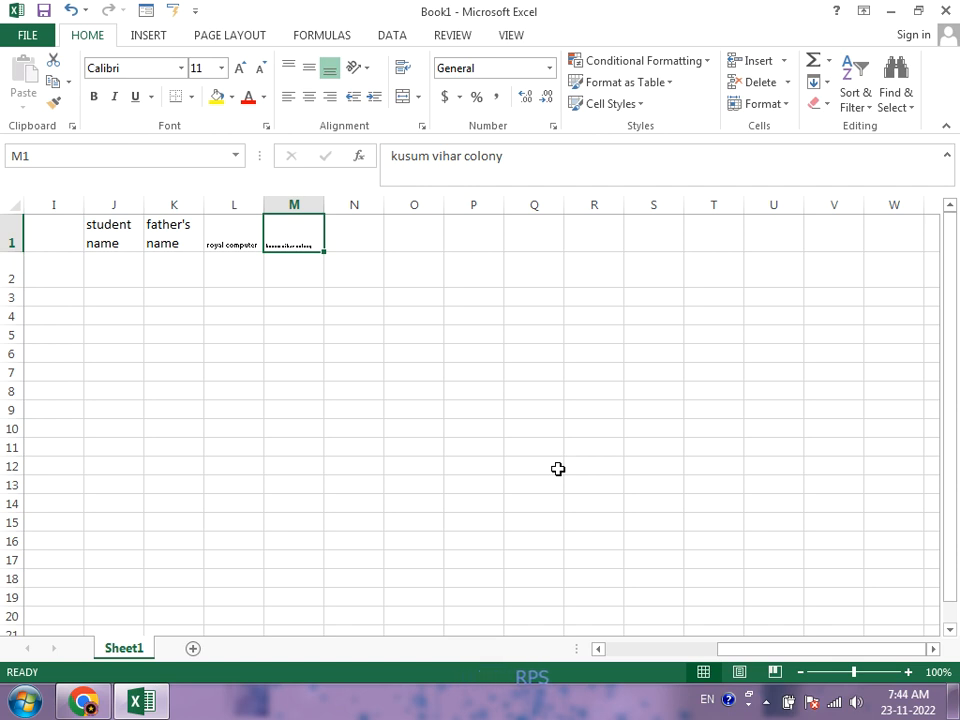
{"action": "left_click_drag", "start_coordinate": [323, 212], "coordinate": [391, 246]}
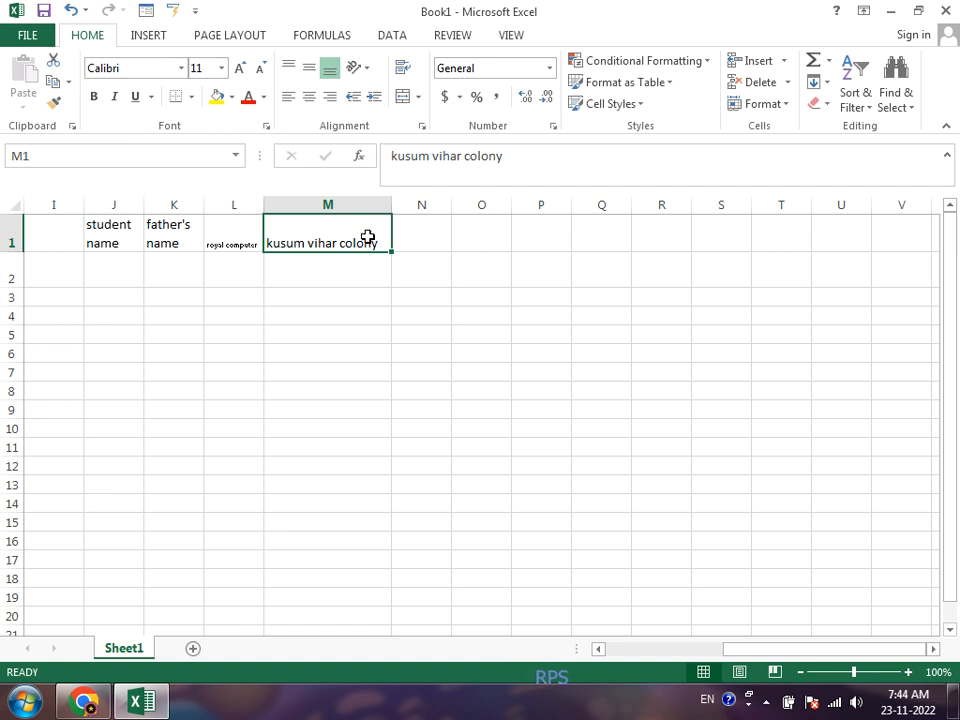
Step: Merge cells M1:O1 through the Format Cells text control options, with Shrink to fit switched off
{"action": "left_click_drag", "start_coordinate": [368, 240], "coordinate": [457, 237]}
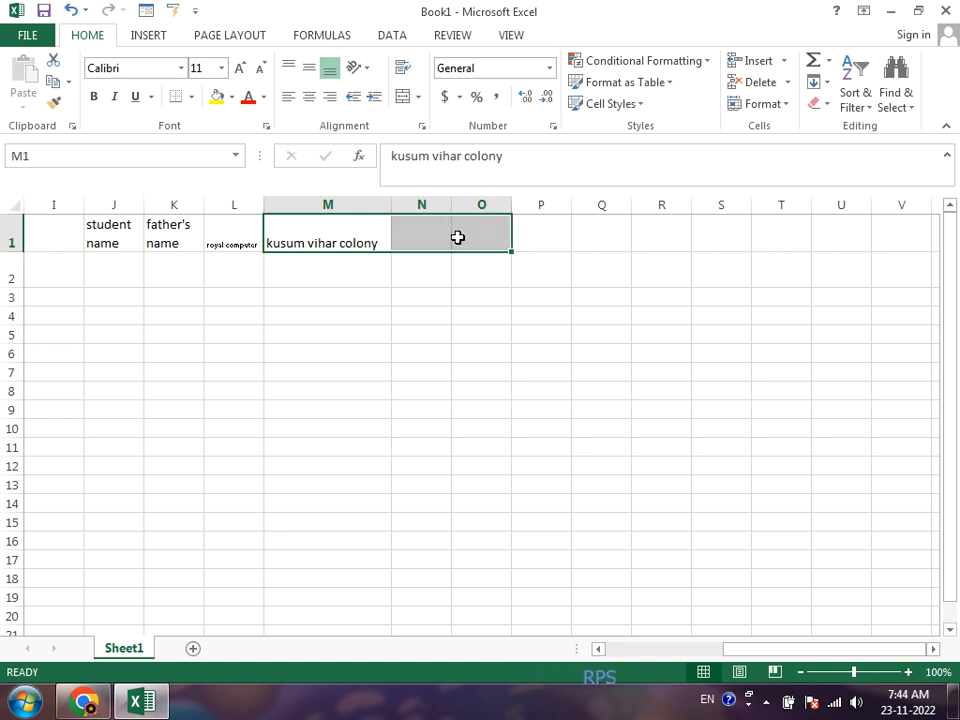
{"action": "left_click", "coordinate": [422, 128]}
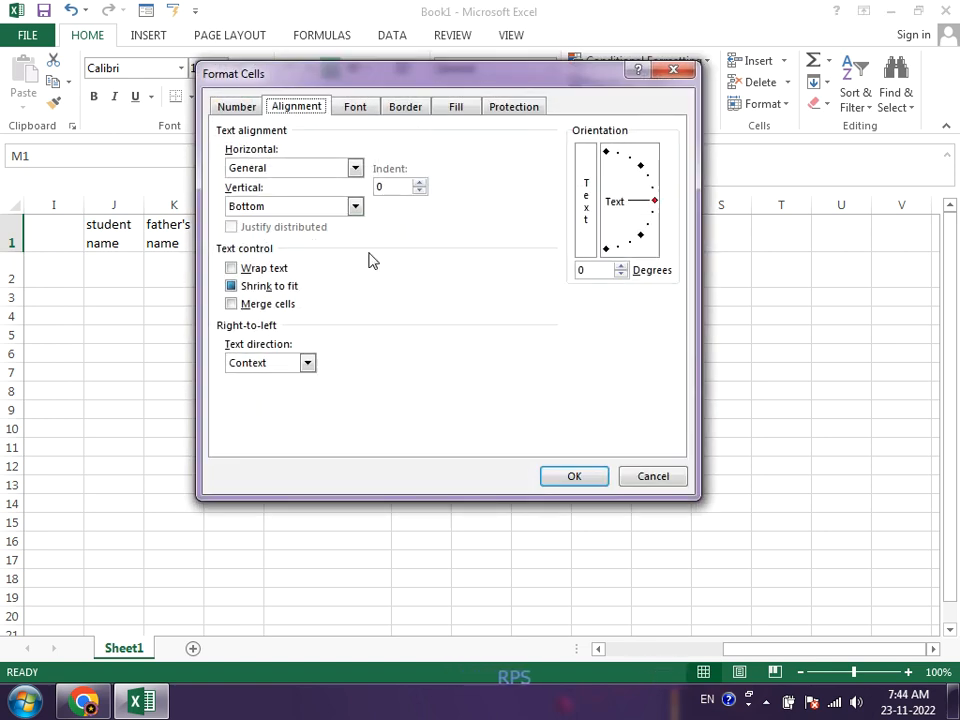
{"action": "left_click", "coordinate": [255, 304]}
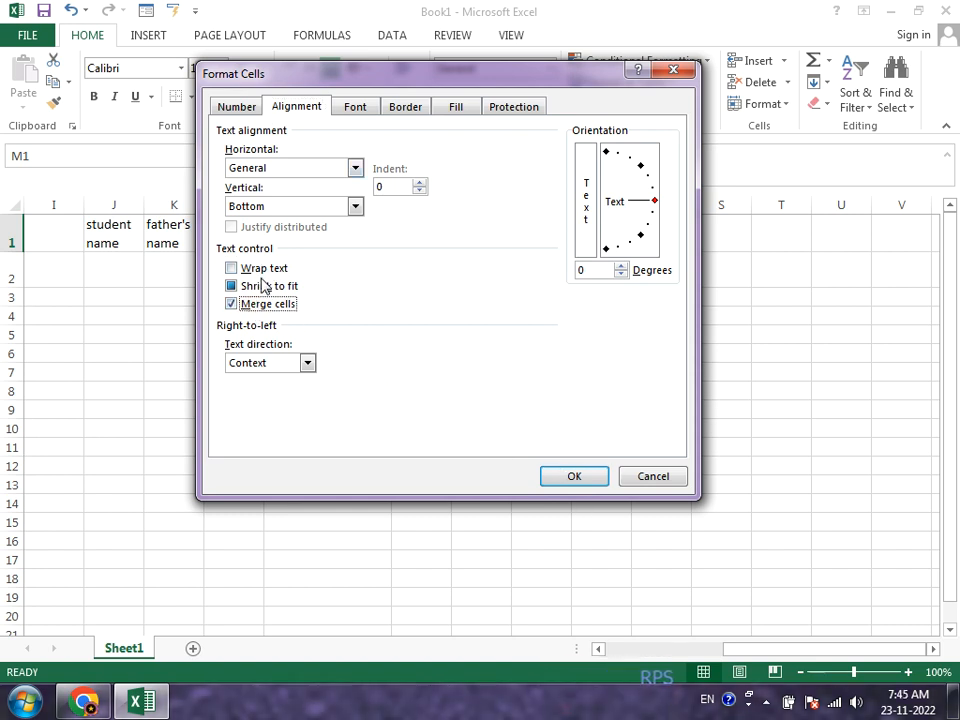
{"action": "left_click", "coordinate": [259, 287]}
{"action": "left_click", "coordinate": [259, 287]}
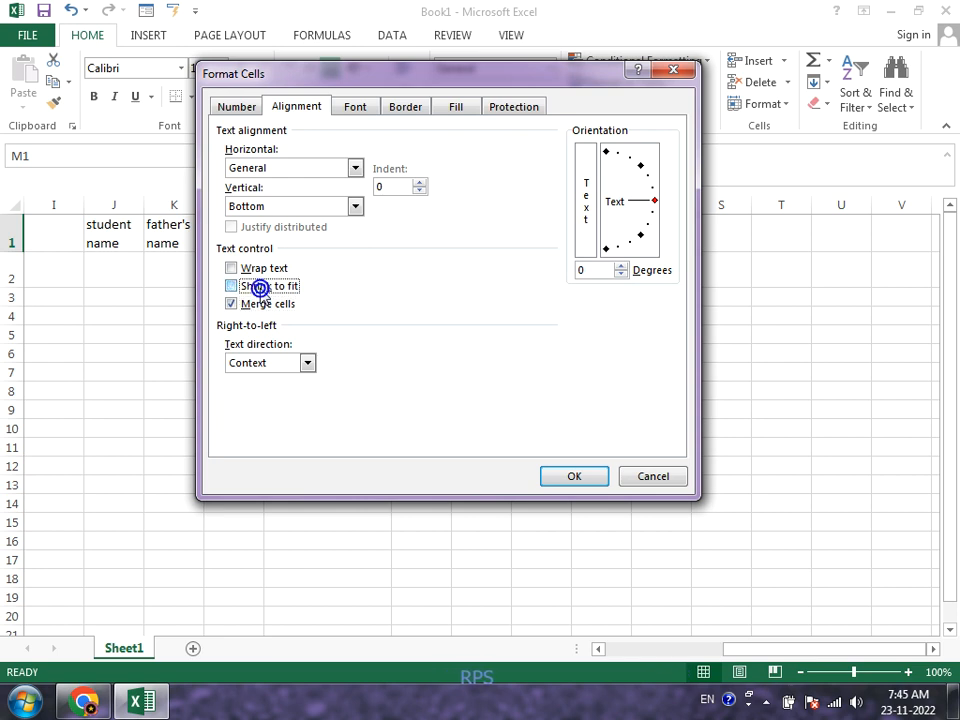
{"action": "left_click", "coordinate": [559, 480]}
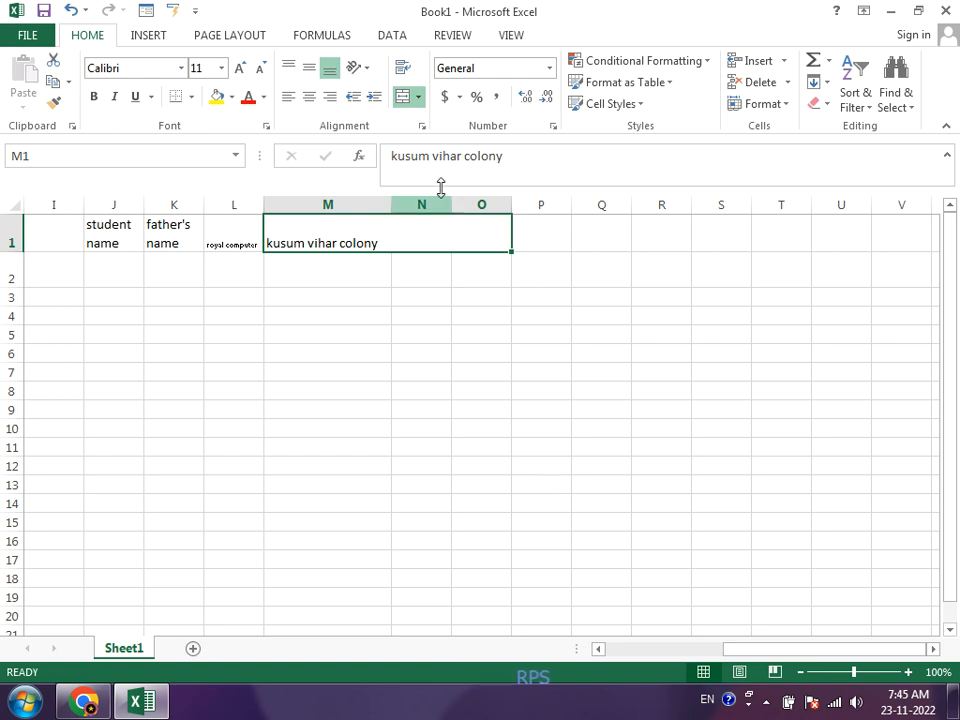
Step: Examine the text direction choices, font settings and font color palette for the merged cell M1 in Format Cells
{"action": "left_click", "coordinate": [422, 126]}
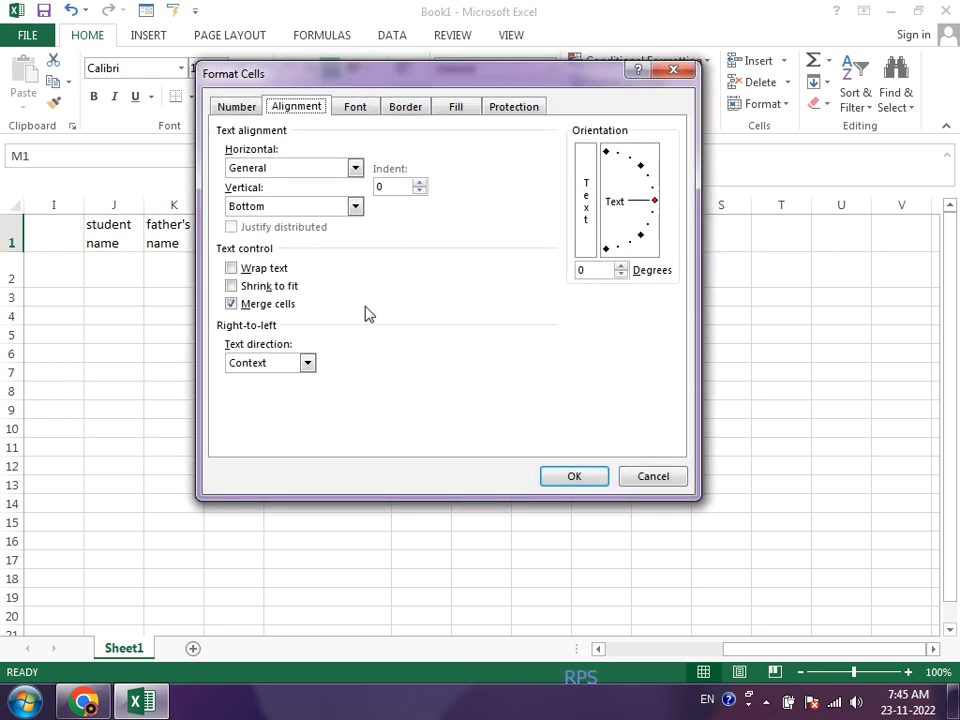
{"action": "left_click", "coordinate": [306, 363]}
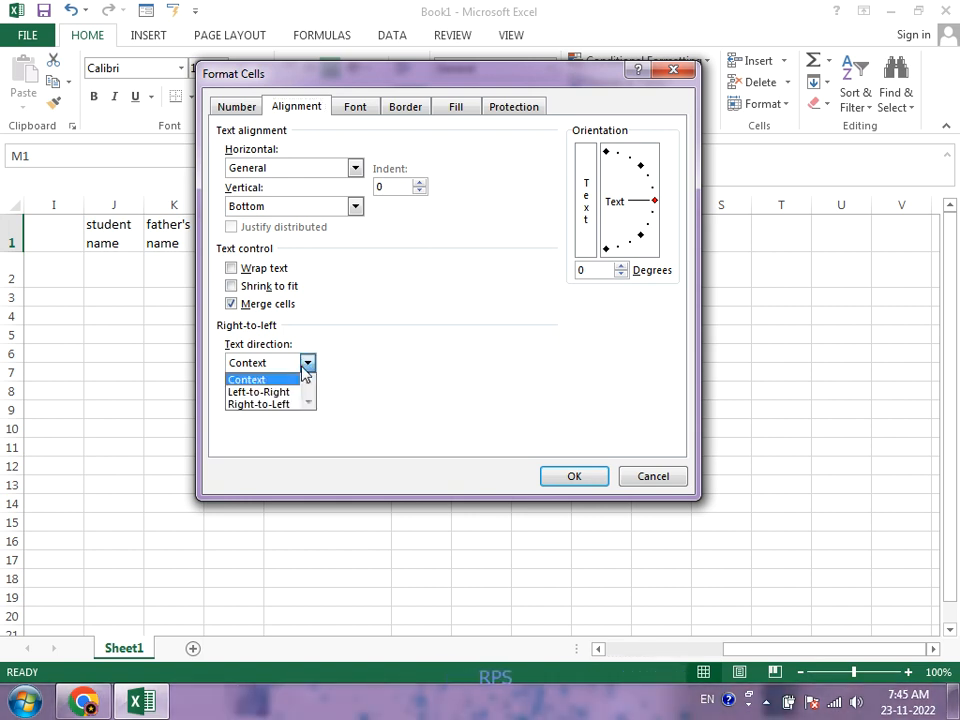
{"action": "left_click", "coordinate": [358, 107]}
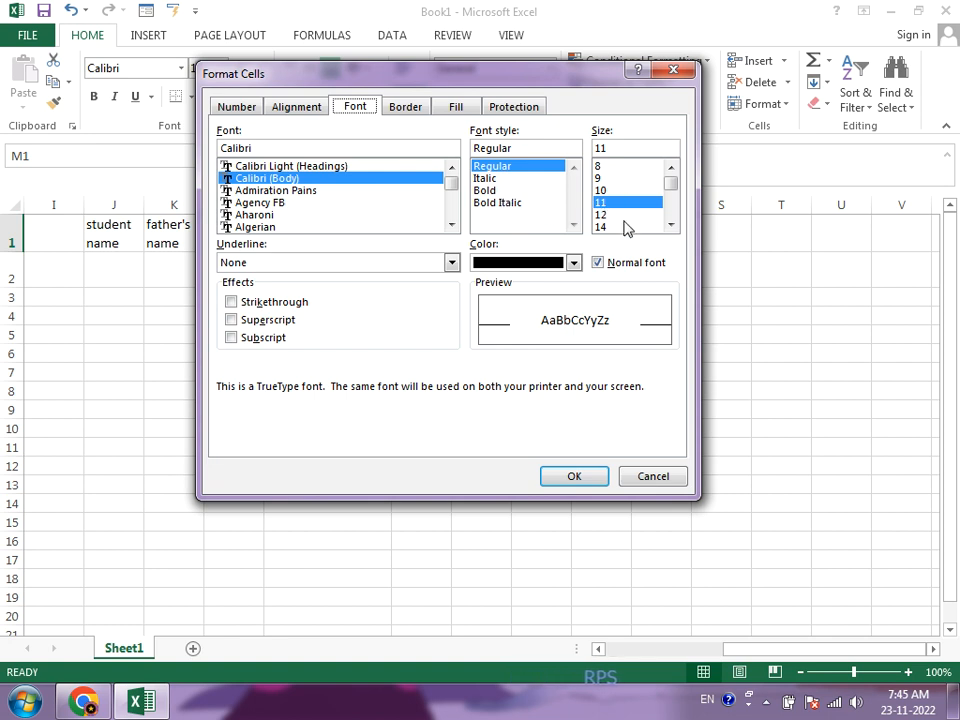
{"action": "left_click", "coordinate": [527, 266]}
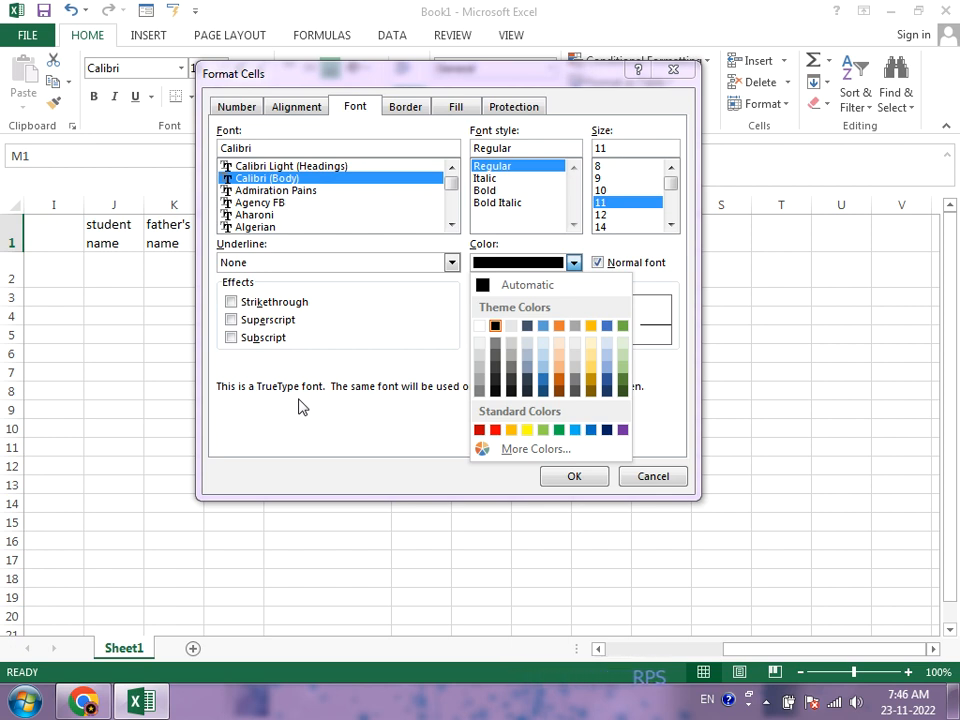
{"action": "left_click", "coordinate": [337, 343]}
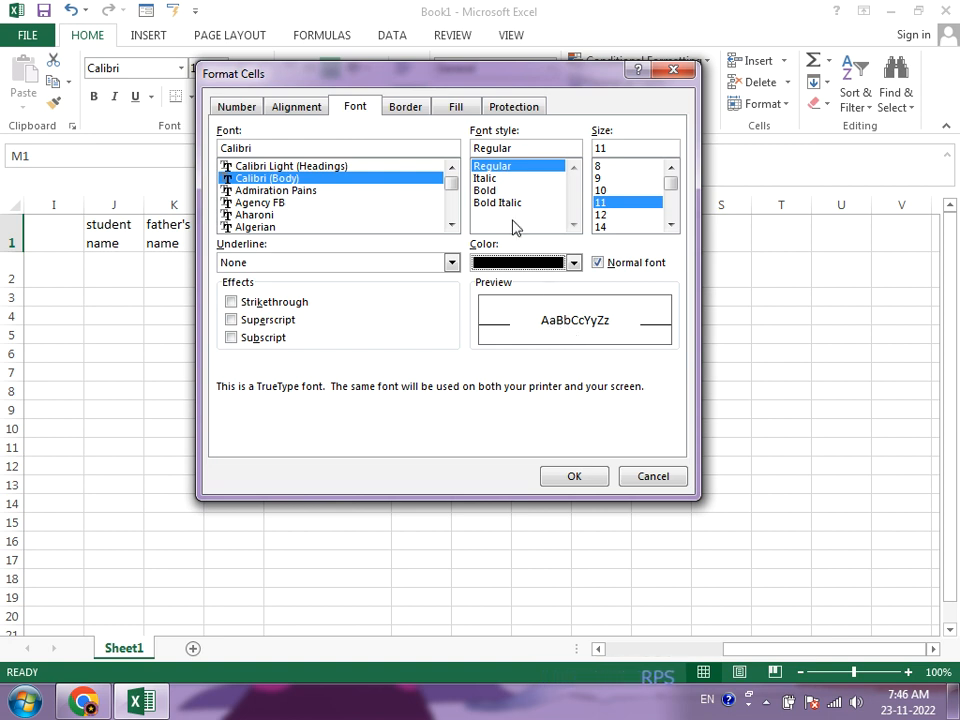
{"action": "left_click", "coordinate": [410, 110]}
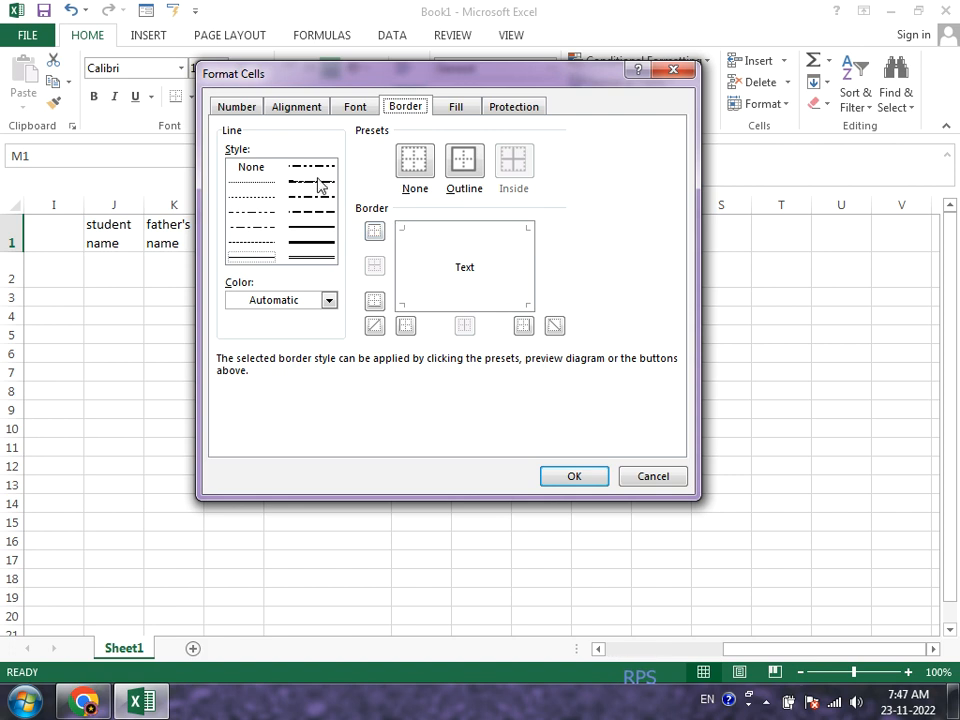
{"action": "left_click", "coordinate": [463, 172]}
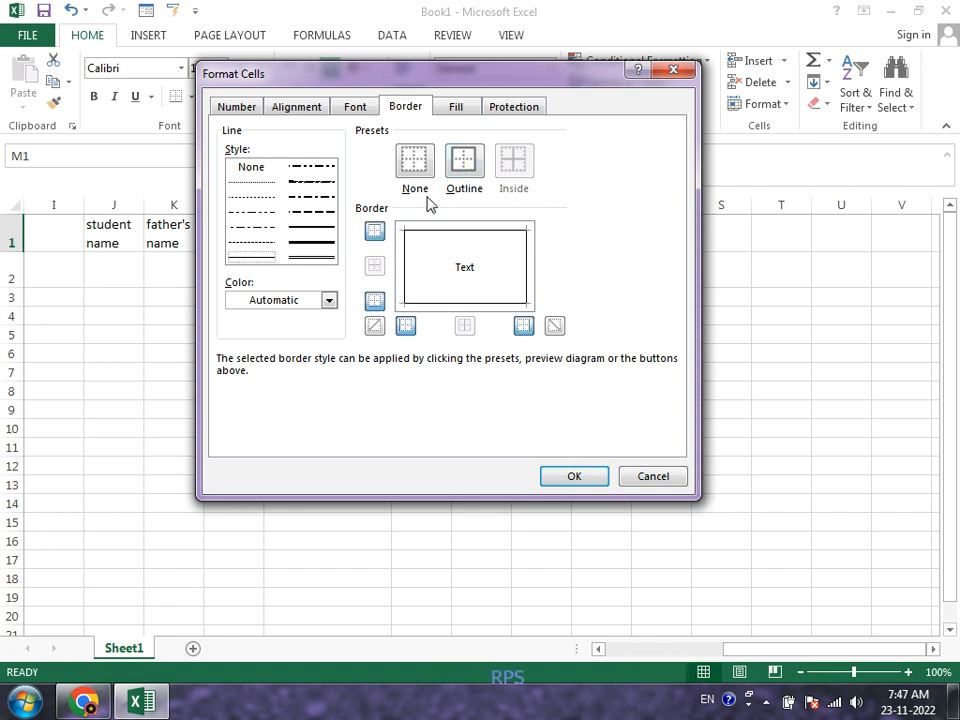
{"action": "left_click", "coordinate": [436, 176]}
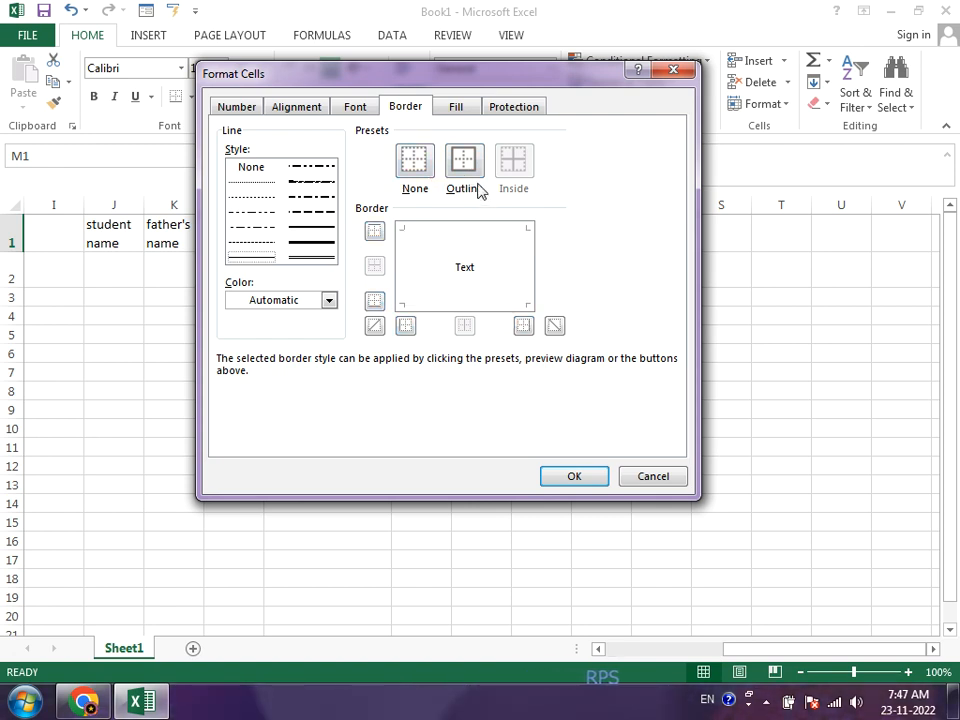
{"action": "left_click", "coordinate": [470, 183]}
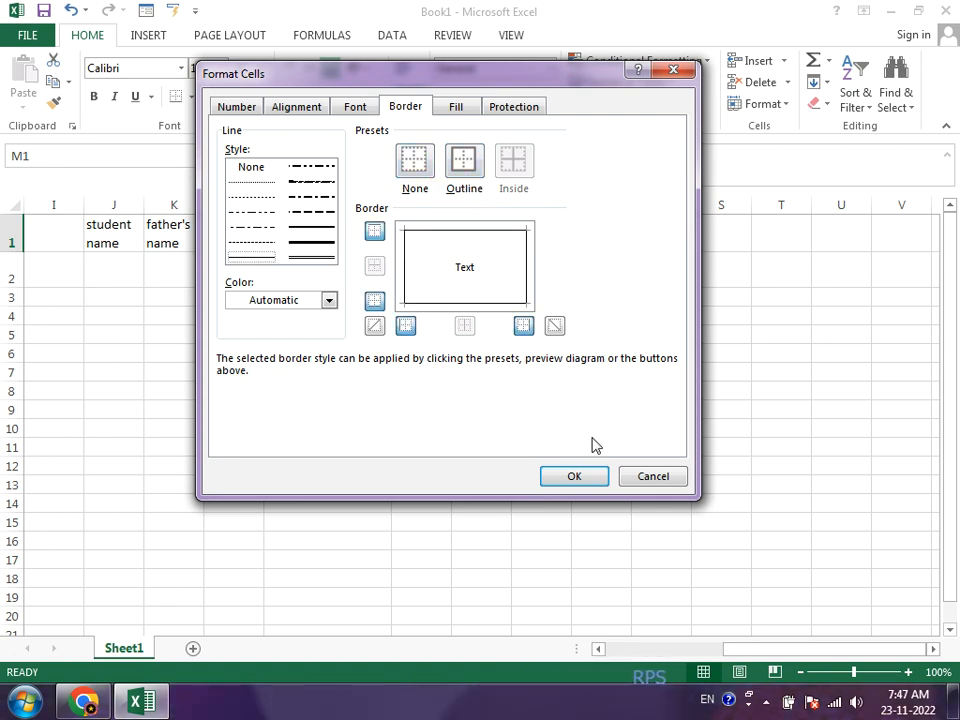
{"action": "left_click", "coordinate": [633, 479]}
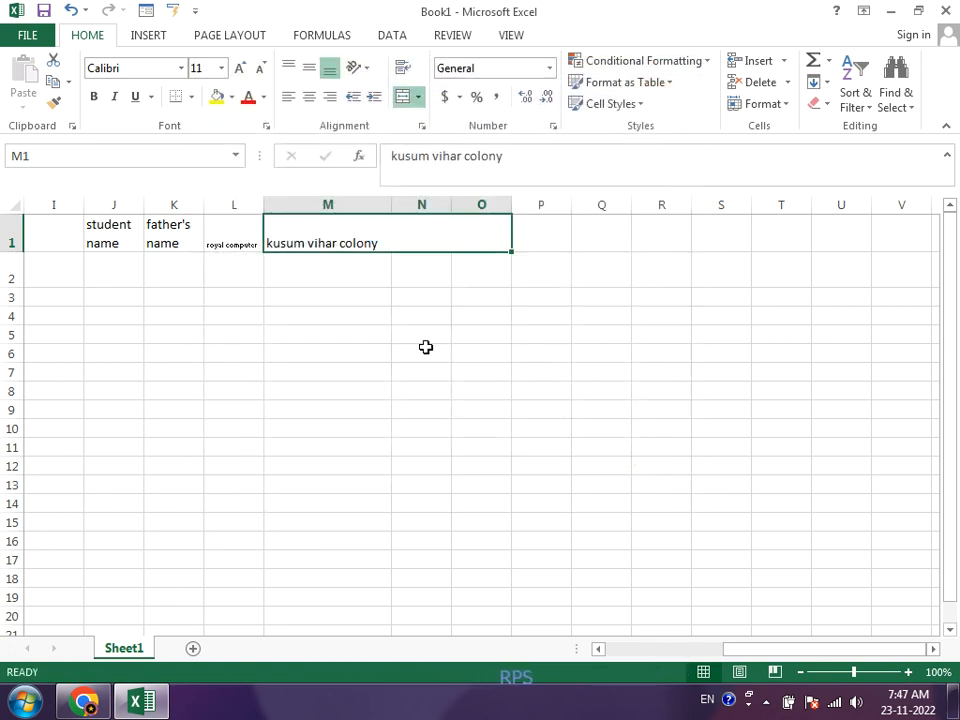
Step: Open the border settings for range N6:R13 and set thin outline and inside borders in the automatic color
{"action": "left_click_drag", "start_coordinate": [426, 347], "coordinate": [660, 491]}
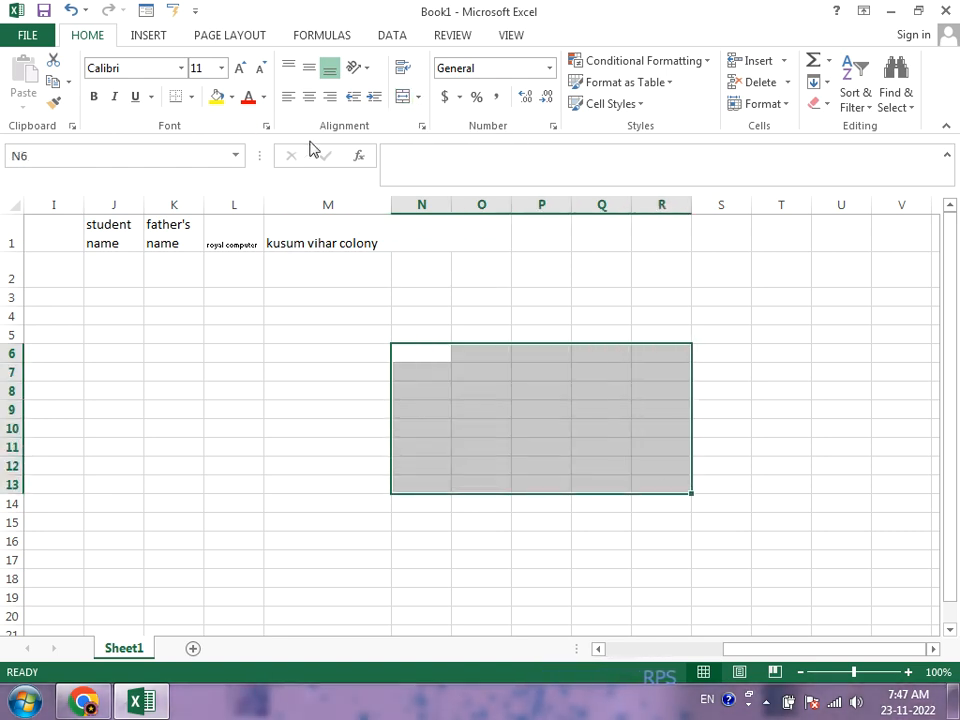
{"action": "left_click", "coordinate": [191, 97]}
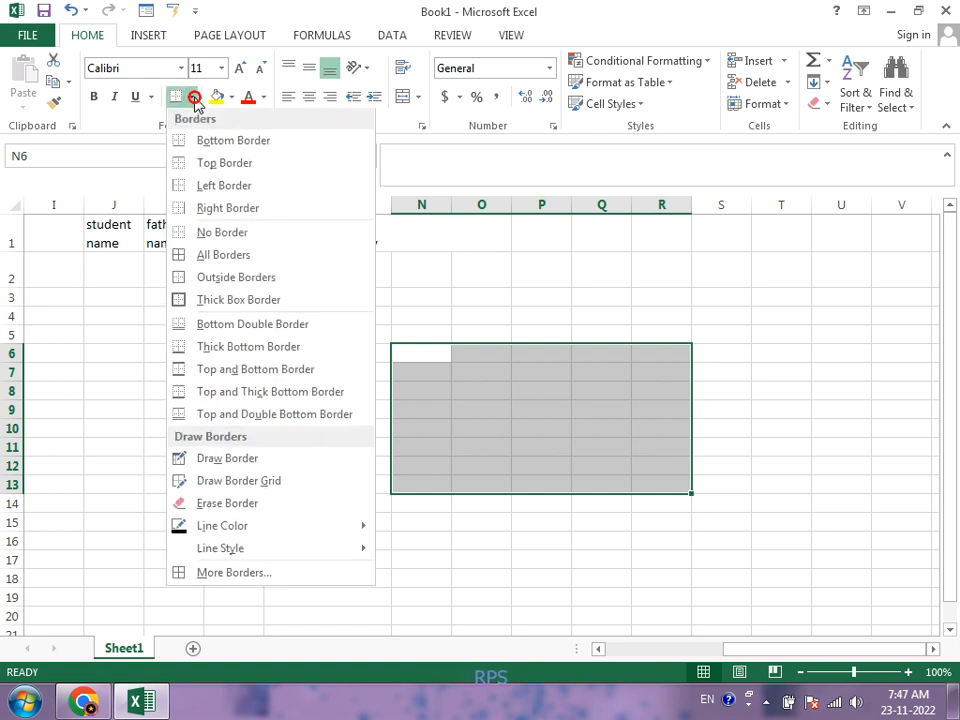
{"action": "left_click", "coordinate": [250, 576]}
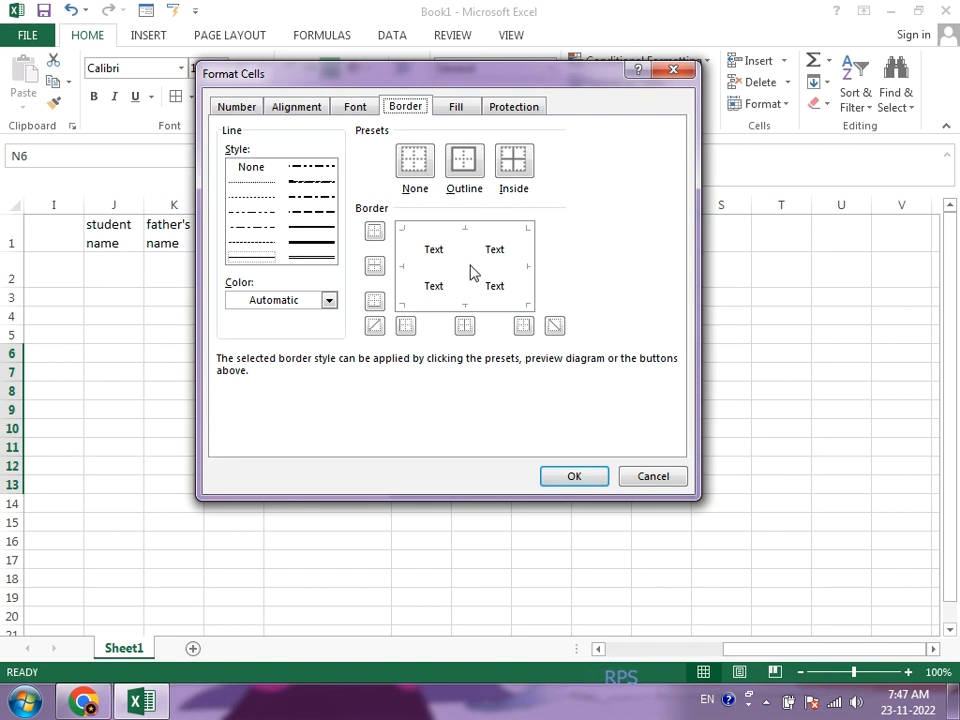
{"action": "left_click", "coordinate": [463, 162]}
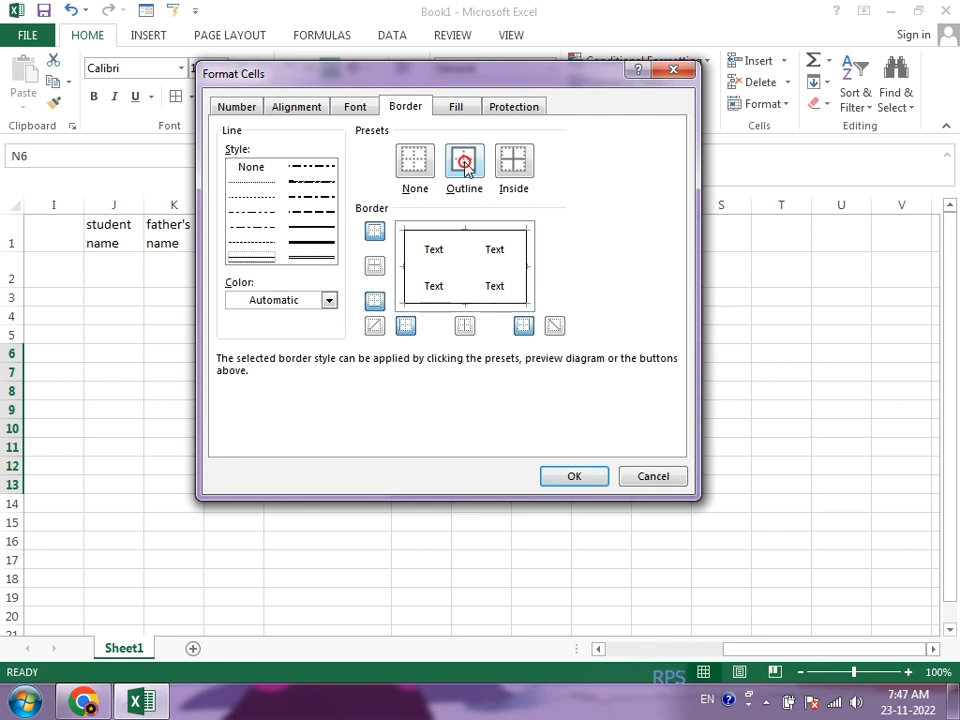
{"action": "left_click", "coordinate": [510, 165]}
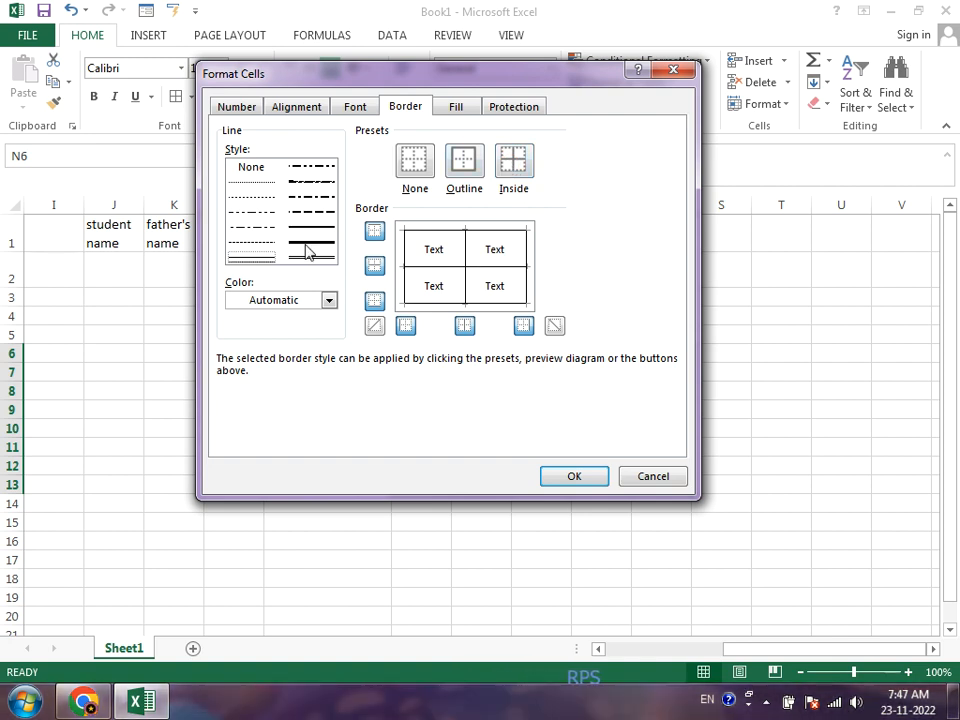
Step: Change the outline border of N6:R13 to an orange double line
{"action": "left_click", "coordinate": [302, 302]}
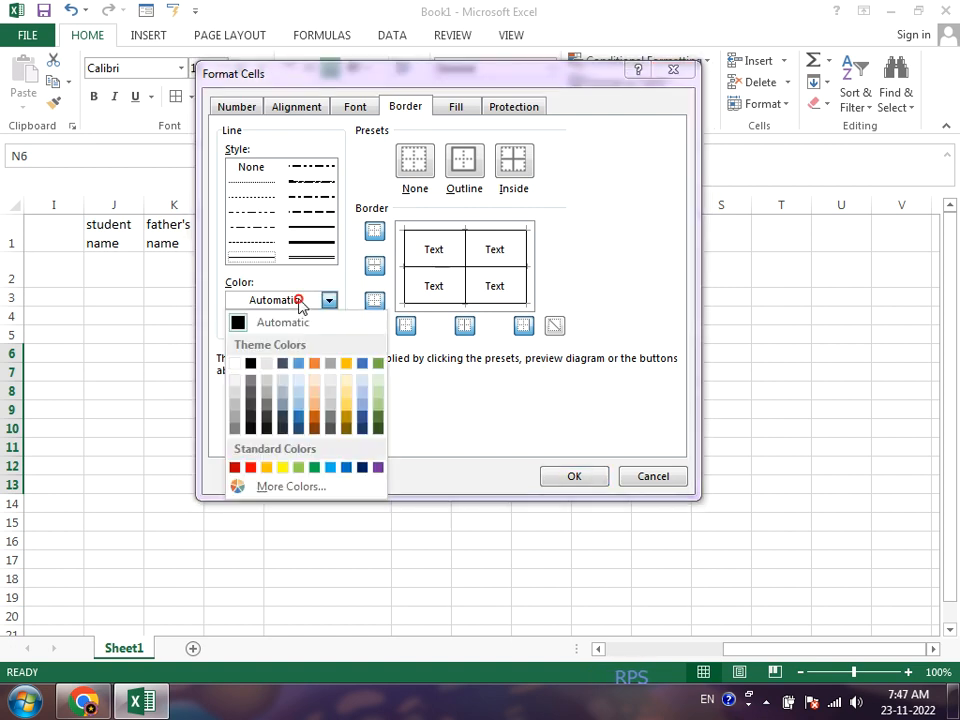
{"action": "left_click", "coordinate": [315, 364]}
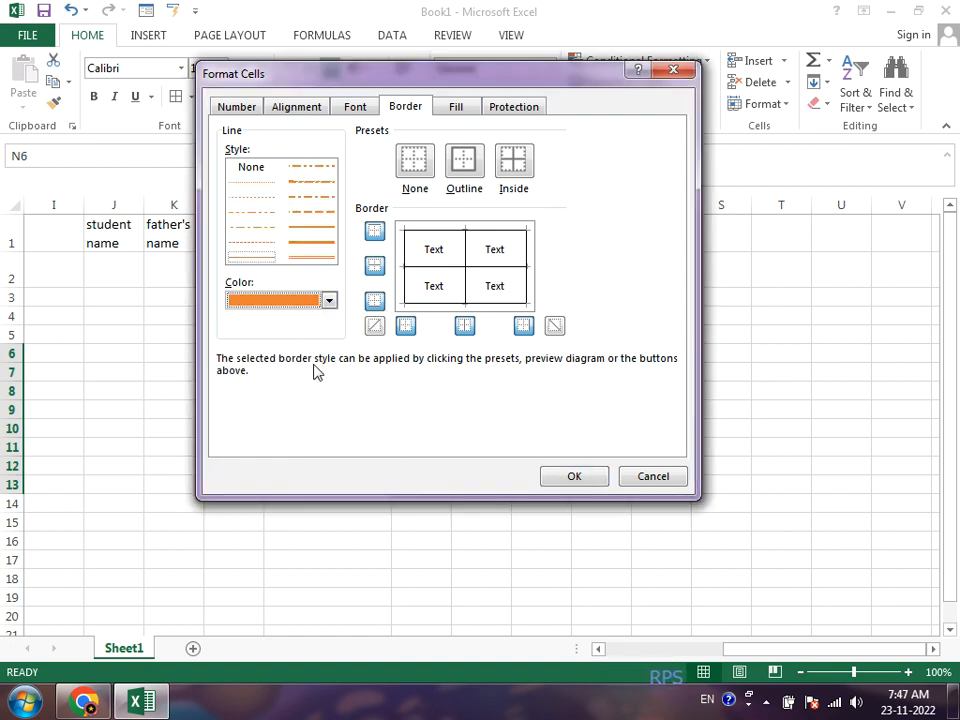
{"action": "left_click", "coordinate": [315, 259]}
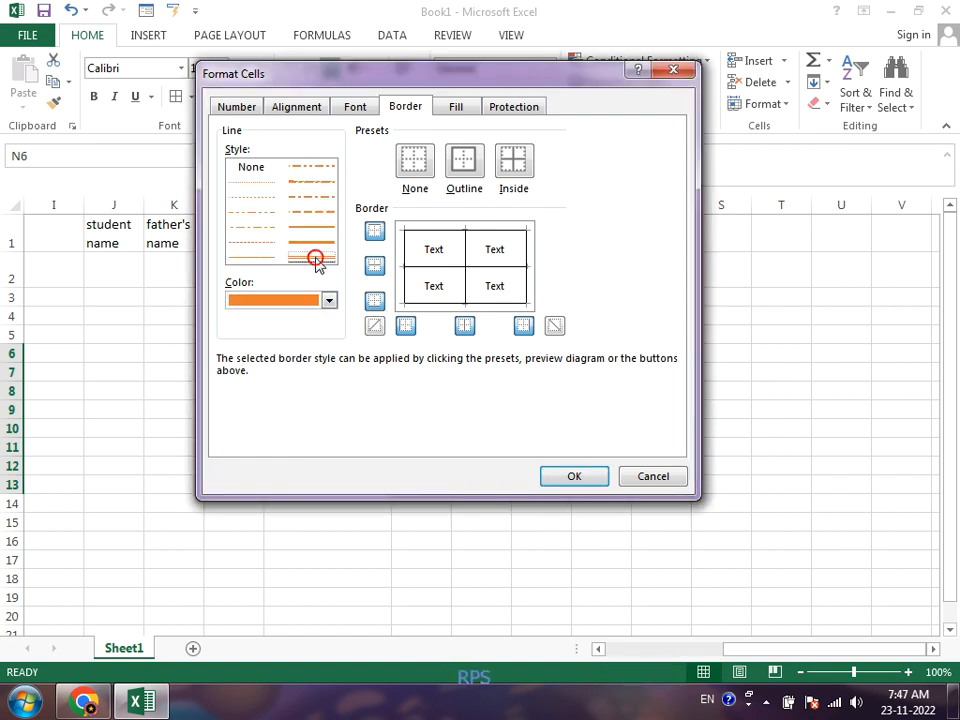
{"action": "left_click", "coordinate": [460, 176]}
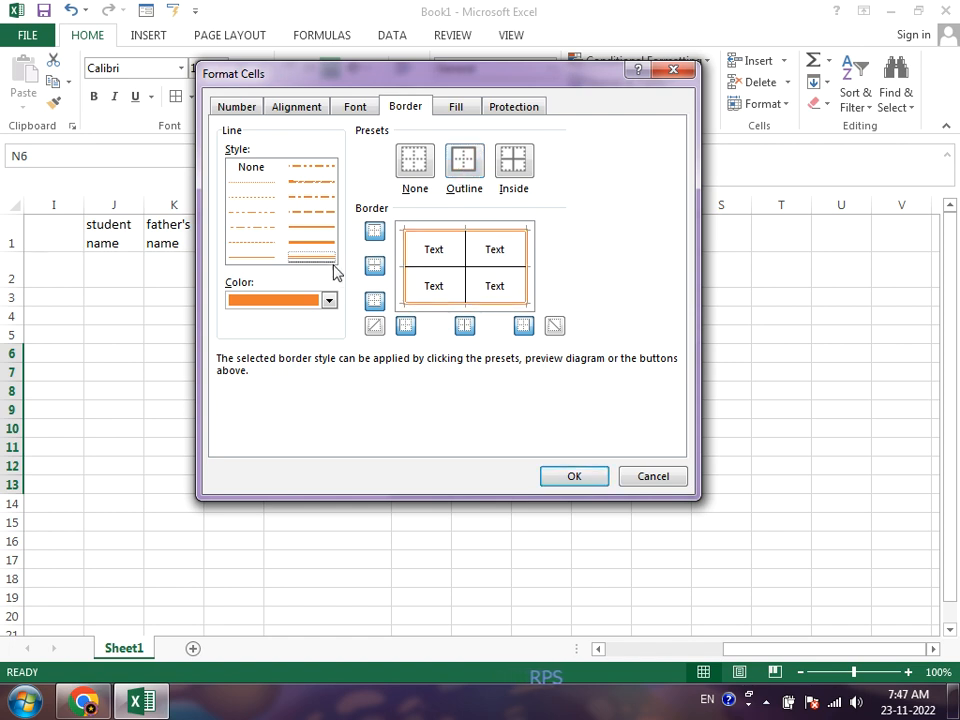
Step: Change the inside borders of N6:R13 to a thick blue line, apply the border settings and deselect the range
{"action": "left_click", "coordinate": [303, 301]}
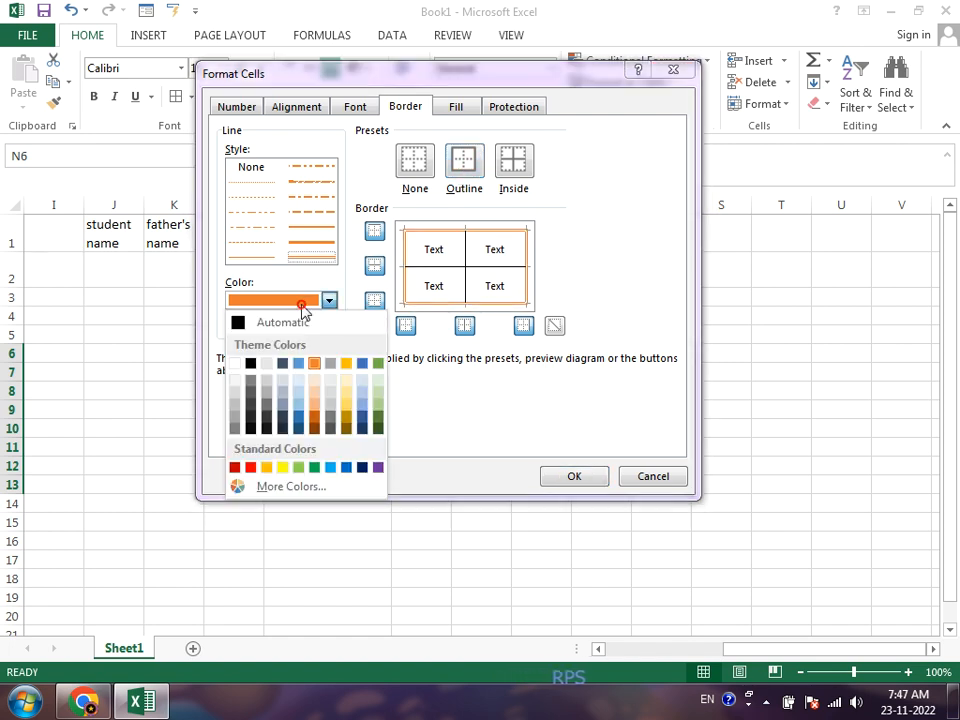
{"action": "left_click", "coordinate": [300, 368]}
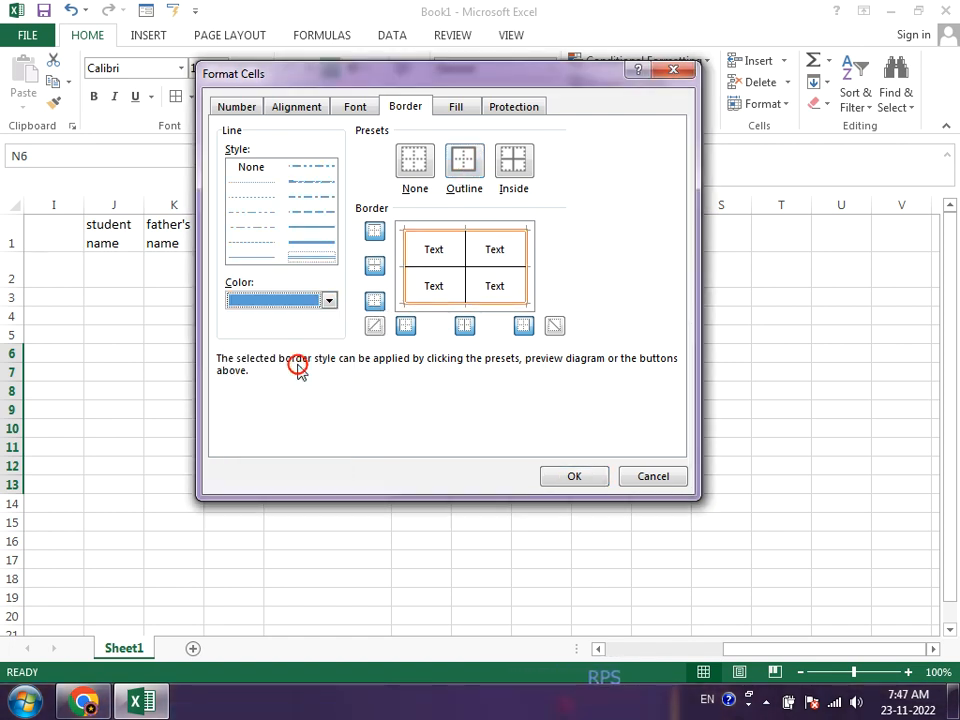
{"action": "left_click", "coordinate": [317, 252]}
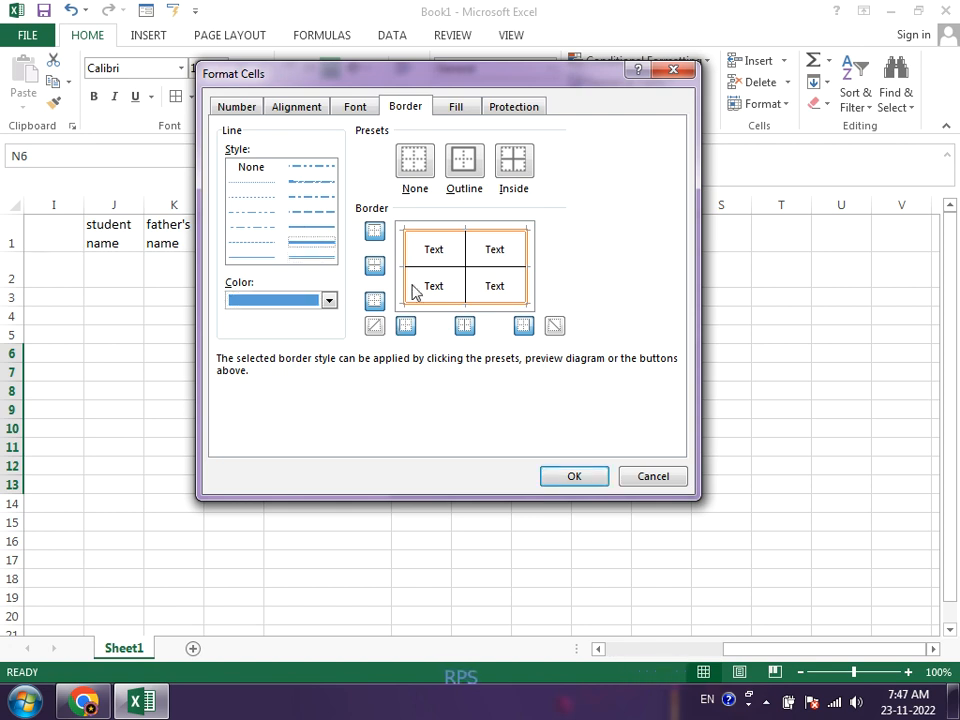
{"action": "left_click", "coordinate": [508, 172]}
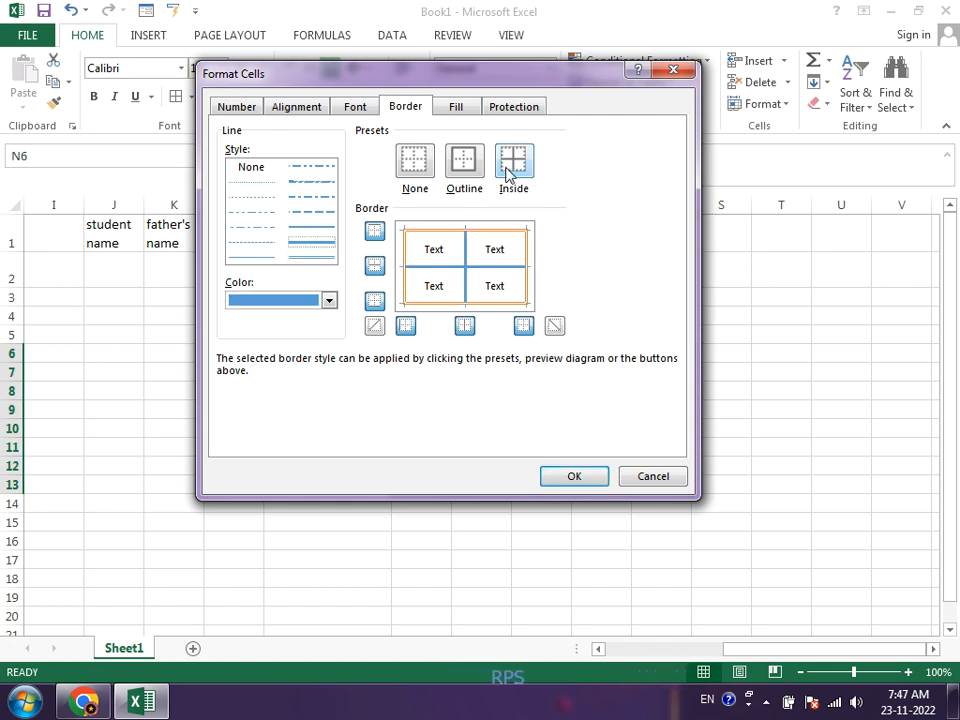
{"action": "left_click", "coordinate": [578, 477]}
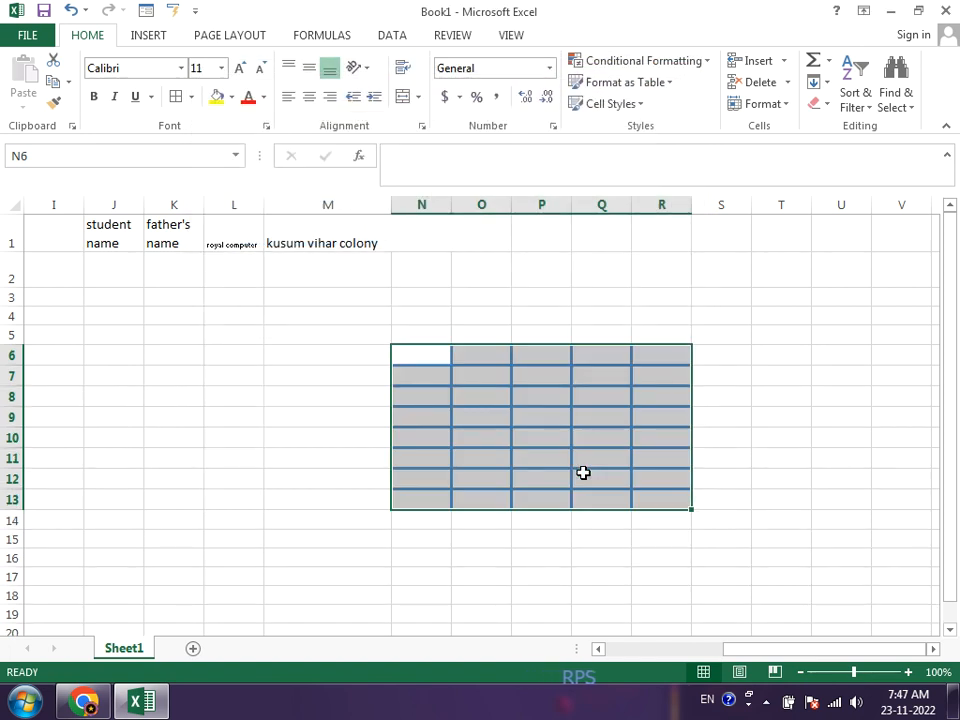
{"action": "left_click", "coordinate": [541, 533]}
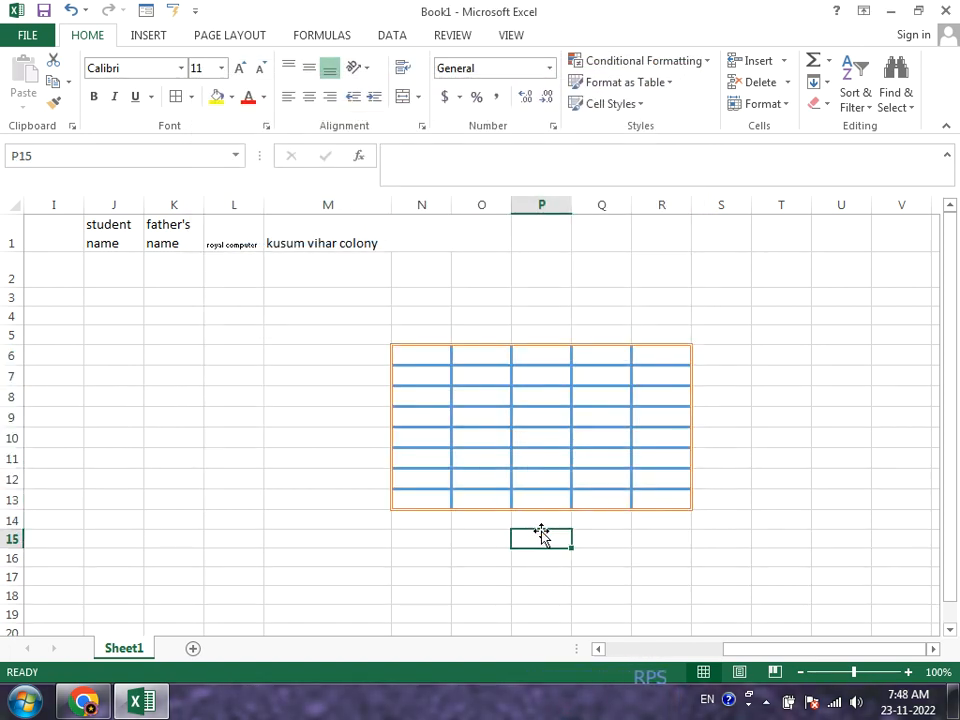
Step: Apply a thin left border and both diagonal borders in the automatic color to every cell of the sheet
{"action": "key", "text": "ctrl+a"}
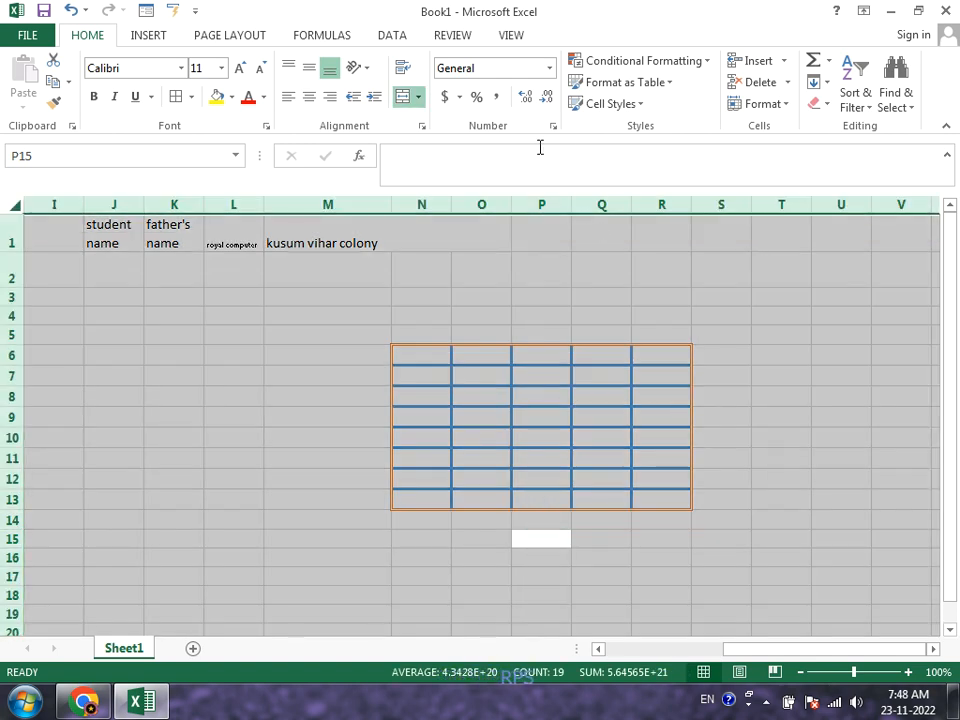
{"action": "left_click", "coordinate": [193, 97]}
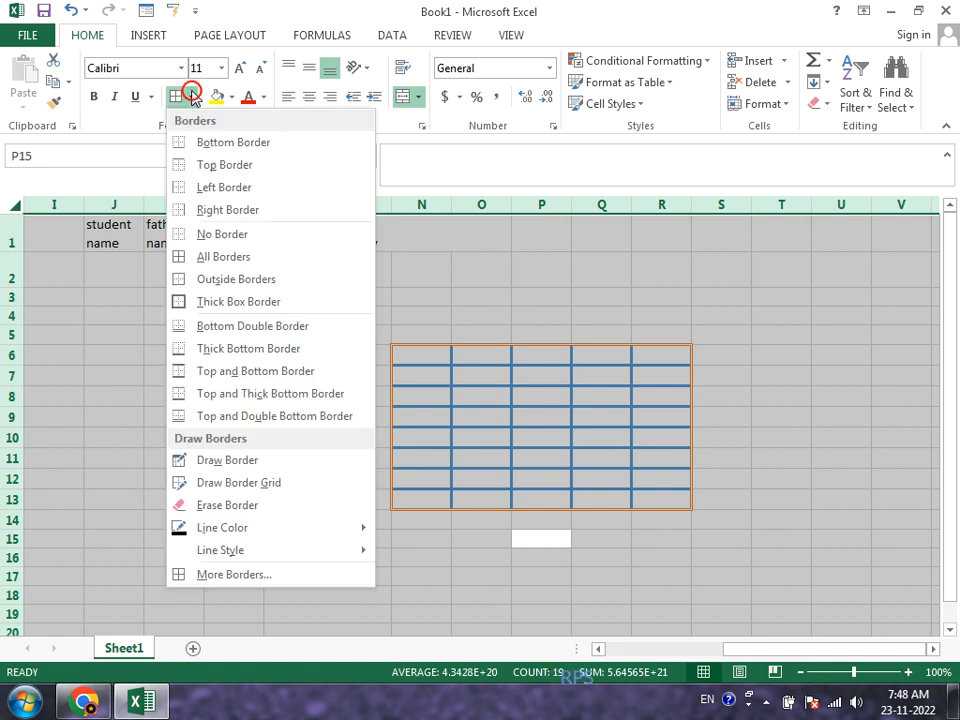
{"action": "left_click", "coordinate": [248, 577]}
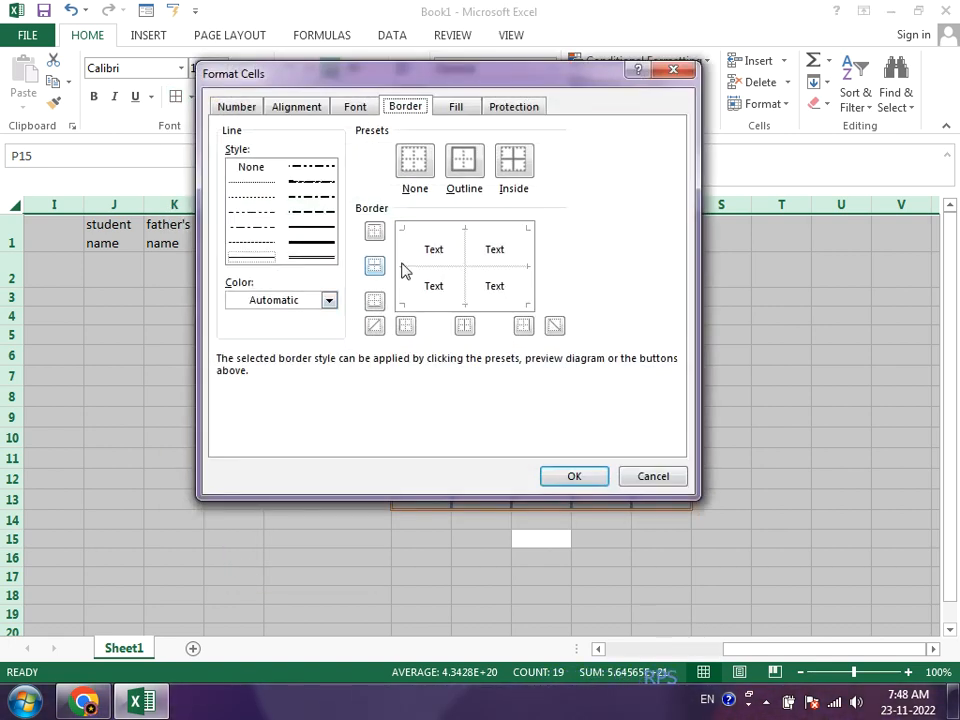
{"action": "left_click", "coordinate": [414, 298]}
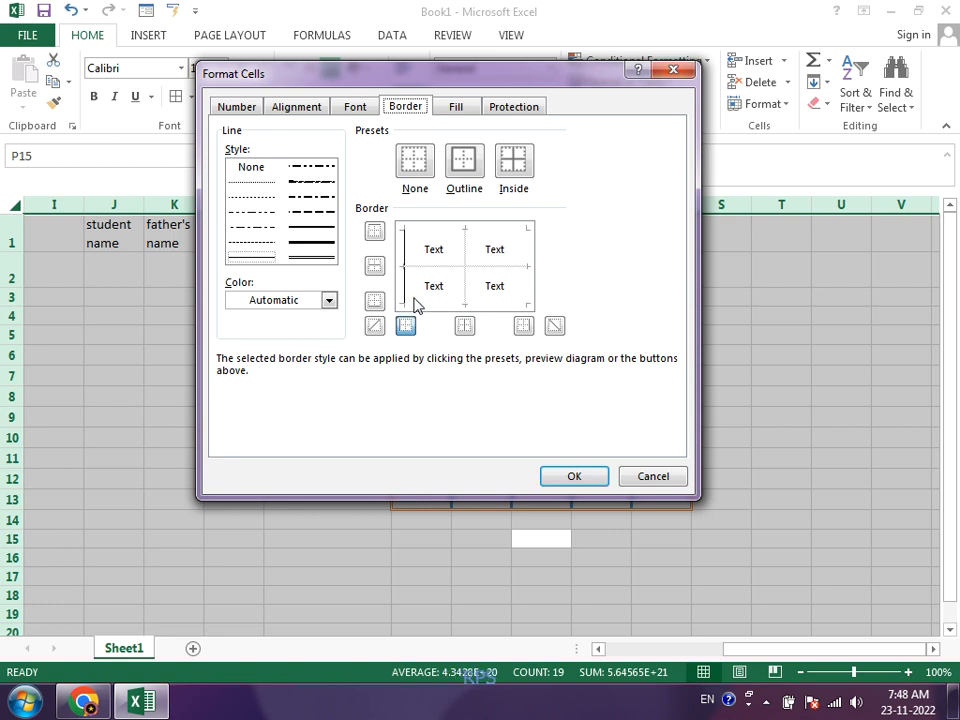
{"action": "left_click", "coordinate": [432, 296]}
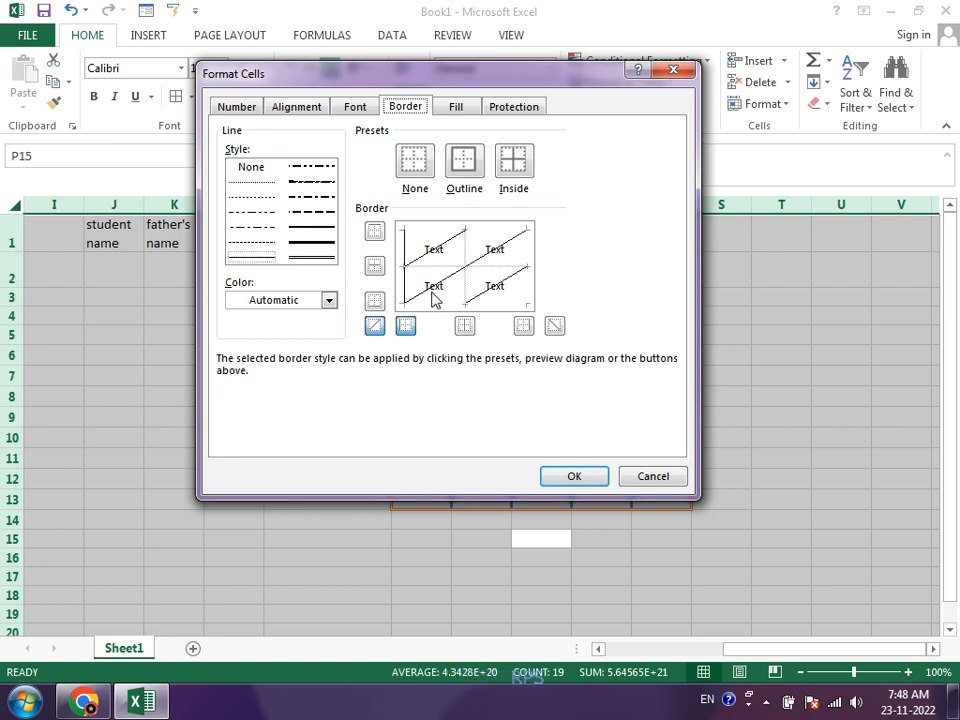
{"action": "left_click", "coordinate": [445, 253]}
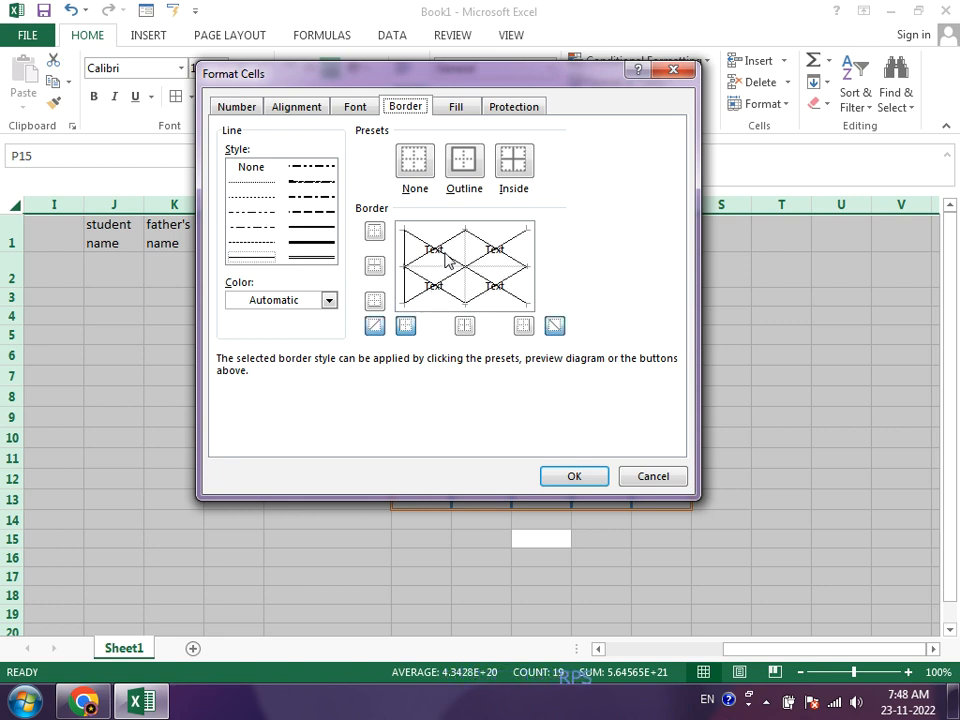
{"action": "left_click", "coordinate": [566, 477]}
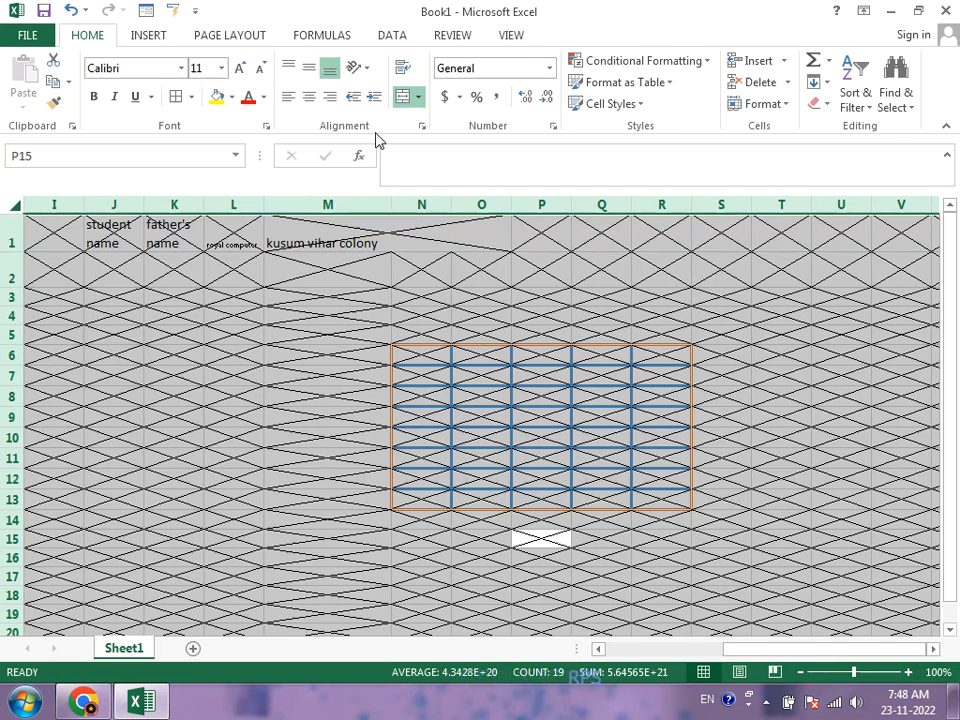
Step: Remove all borders from the whole sheet and fill its cells with the light orange background color
{"action": "left_click", "coordinate": [421, 127]}
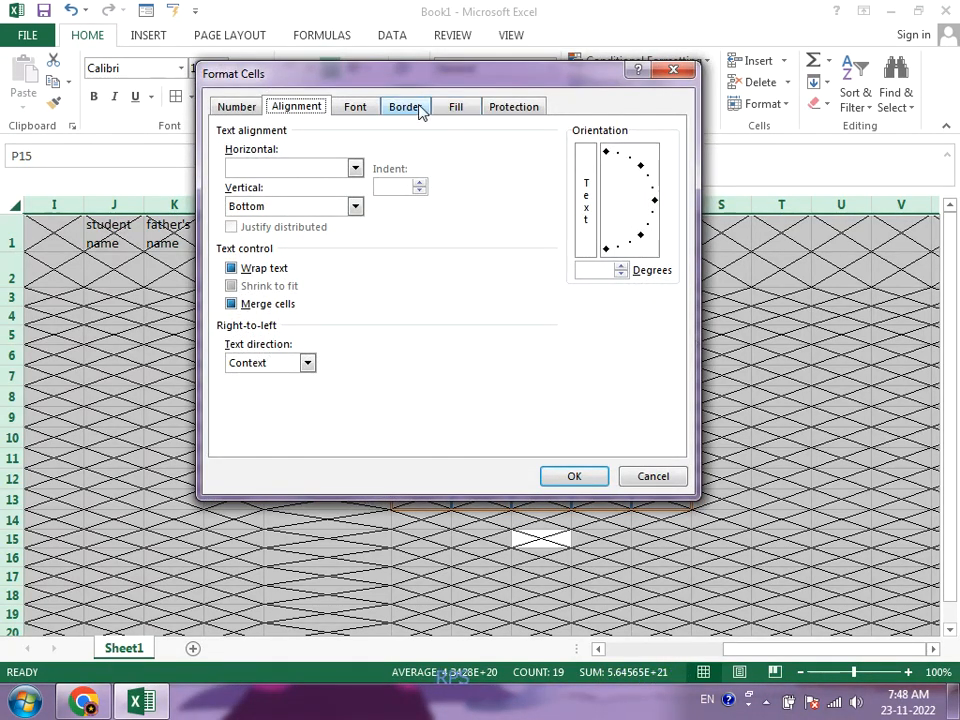
{"action": "left_click", "coordinate": [418, 107]}
{"action": "left_click", "coordinate": [416, 160]}
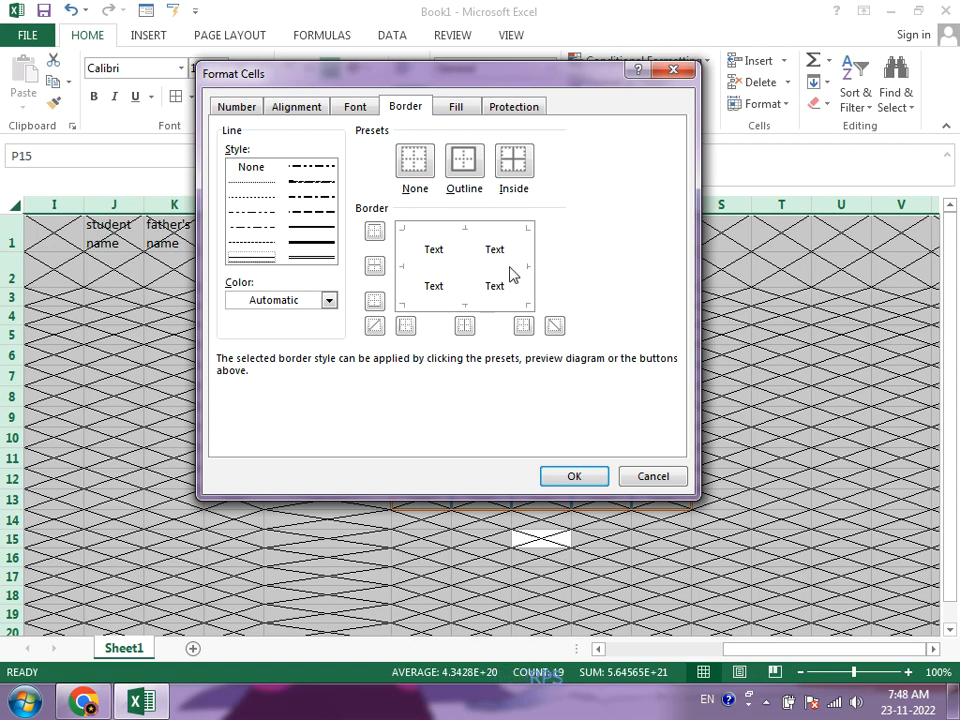
{"action": "left_click", "coordinate": [455, 108]}
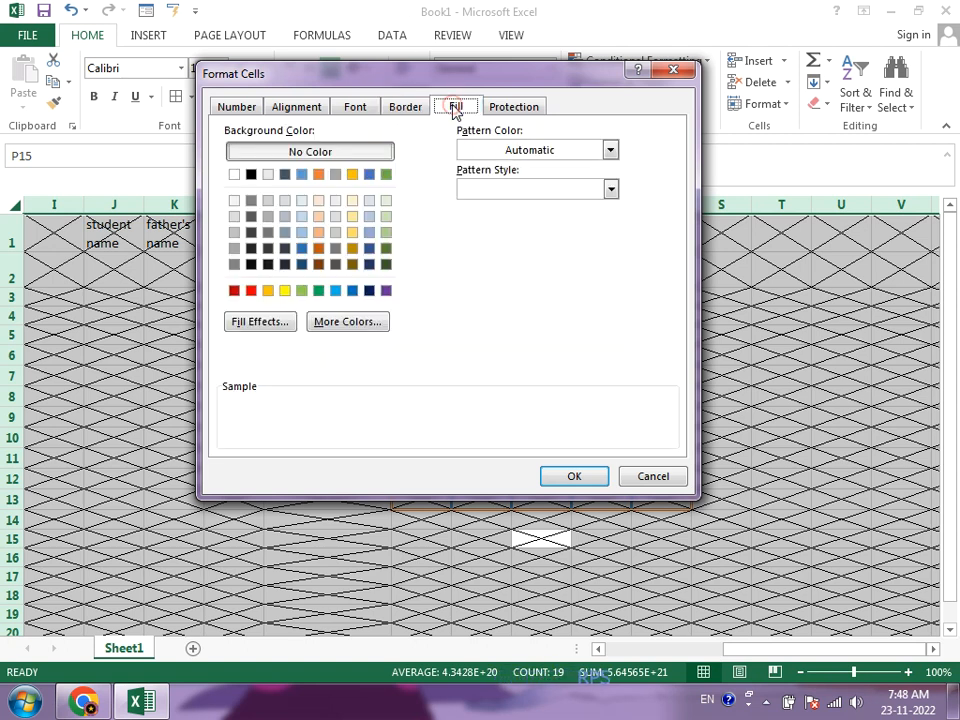
{"action": "left_click", "coordinate": [319, 217]}
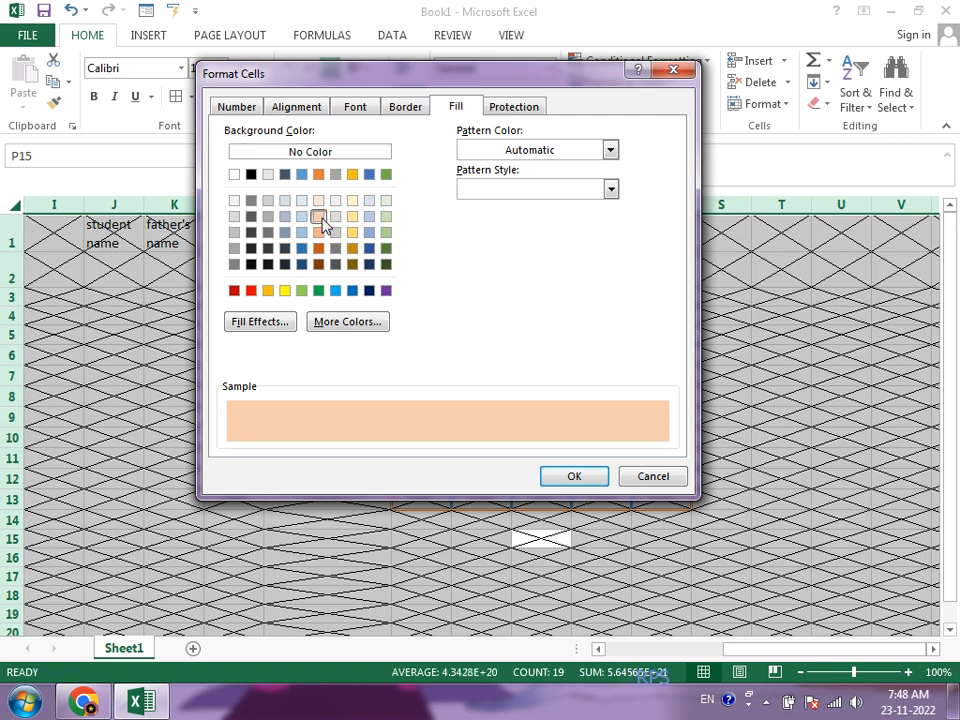
{"action": "left_click", "coordinate": [556, 473]}
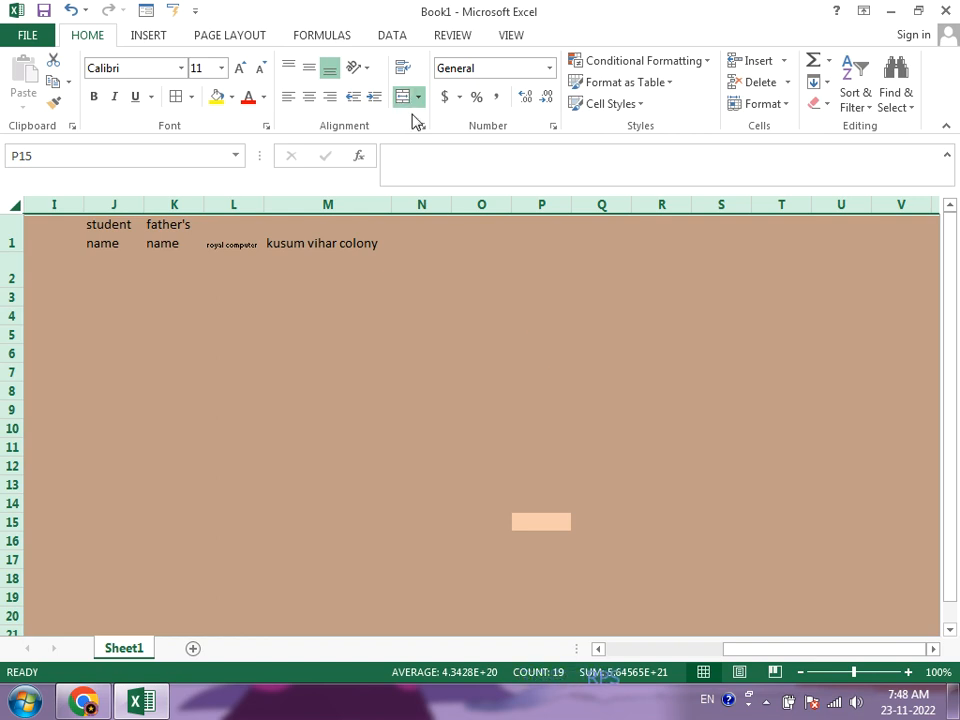
{"action": "left_click", "coordinate": [231, 98]}
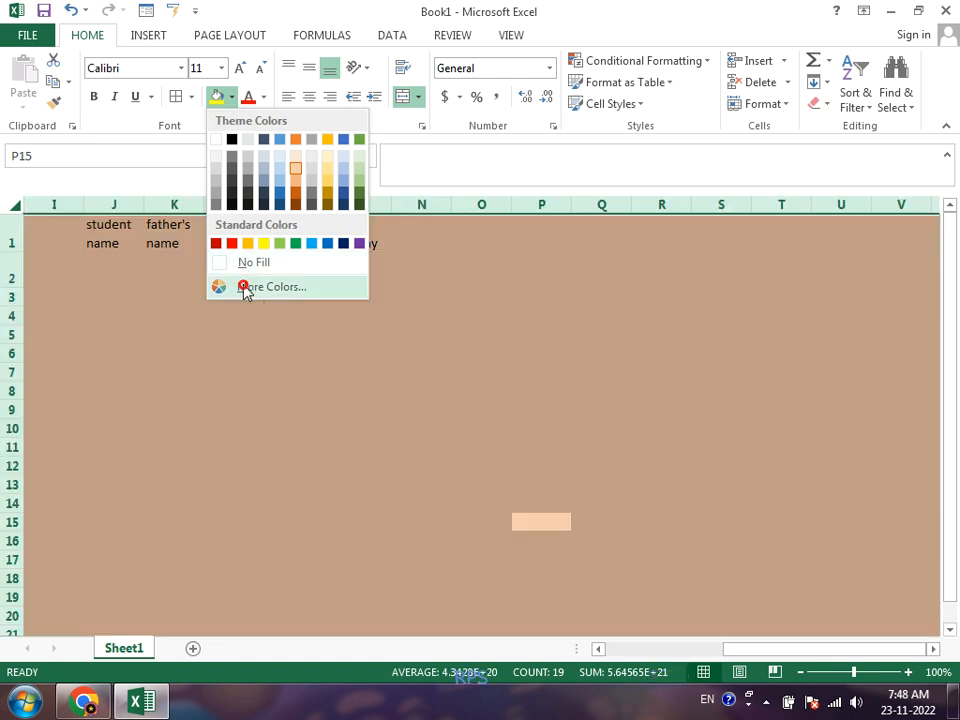
{"action": "left_click", "coordinate": [245, 288]}
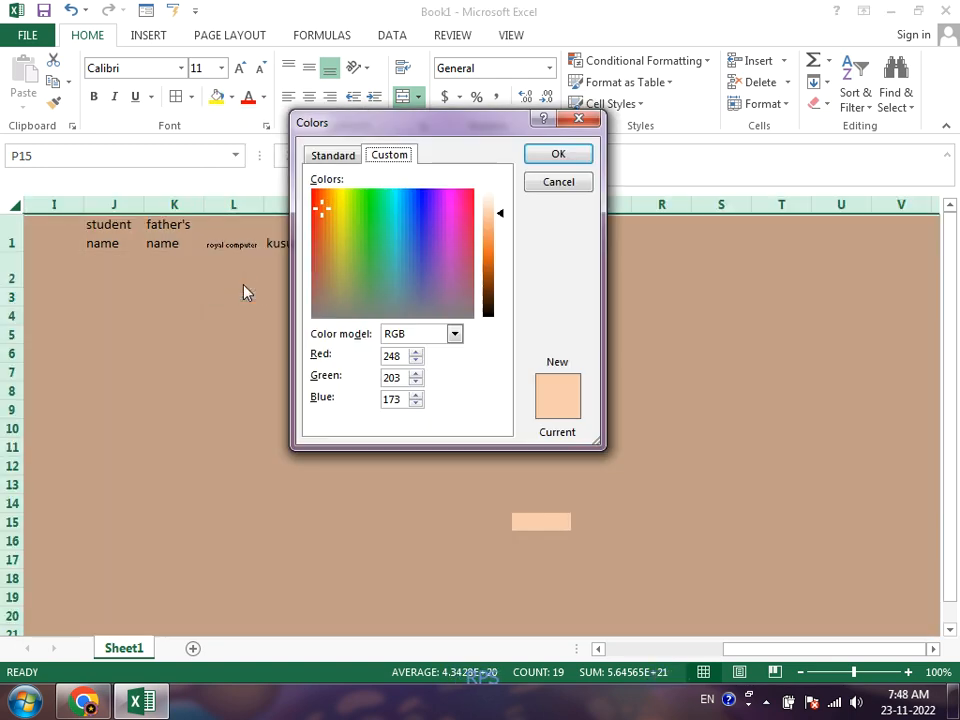
{"action": "left_click", "coordinate": [557, 184]}
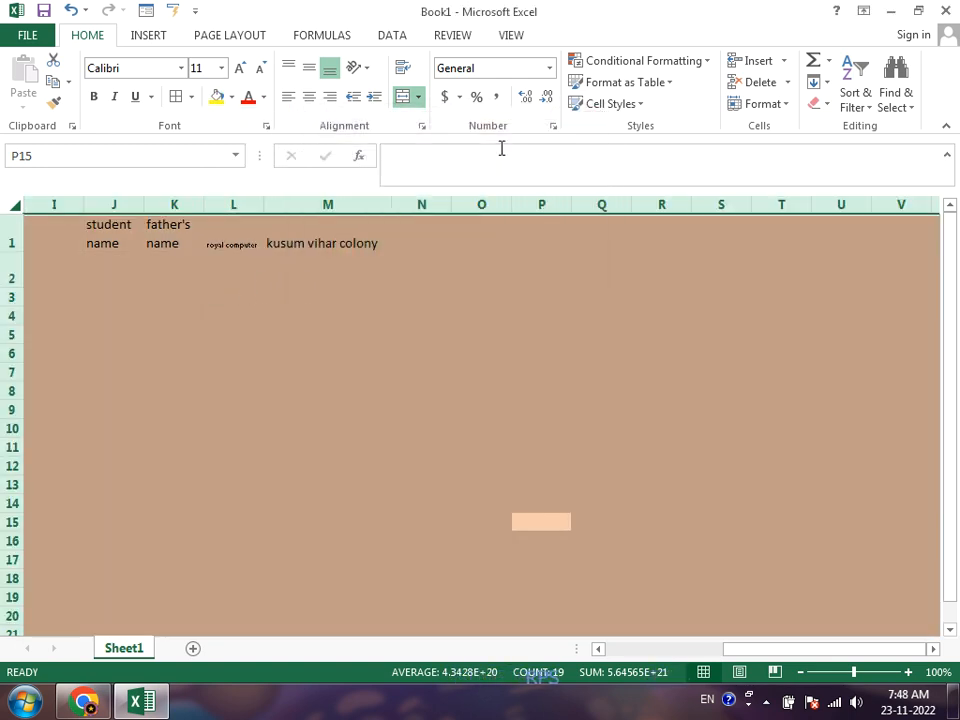
Step: Open the two-color gradient fill effects for the whole sheet and try the diagonal, corner and vertical shading styles
{"action": "left_click", "coordinate": [423, 128]}
{"action": "left_click", "coordinate": [455, 110]}
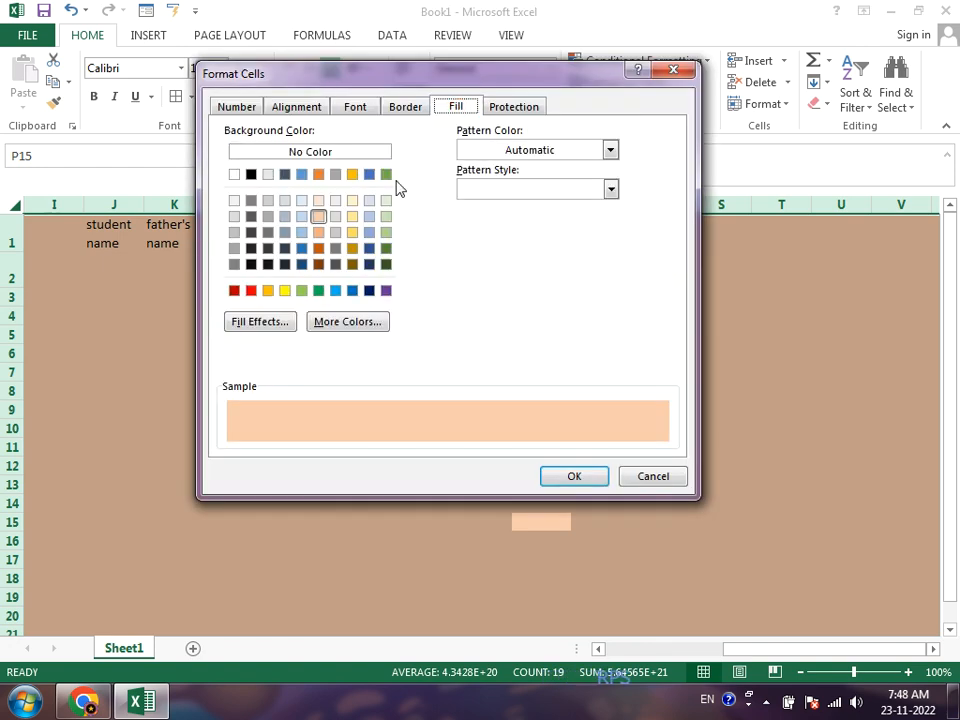
{"action": "left_click", "coordinate": [255, 326]}
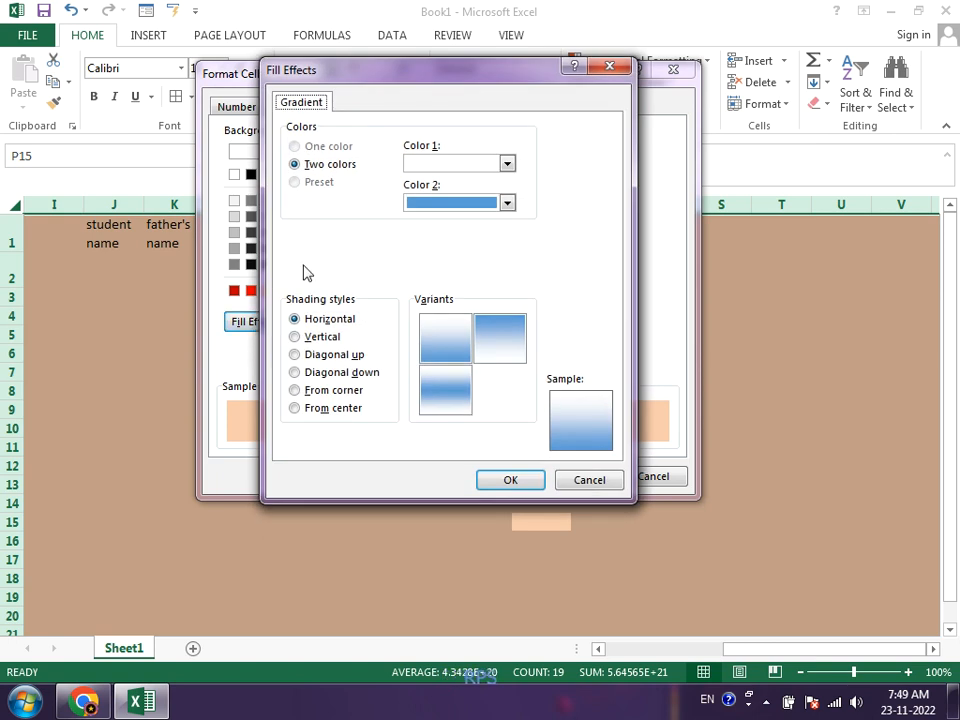
{"action": "left_click", "coordinate": [311, 356]}
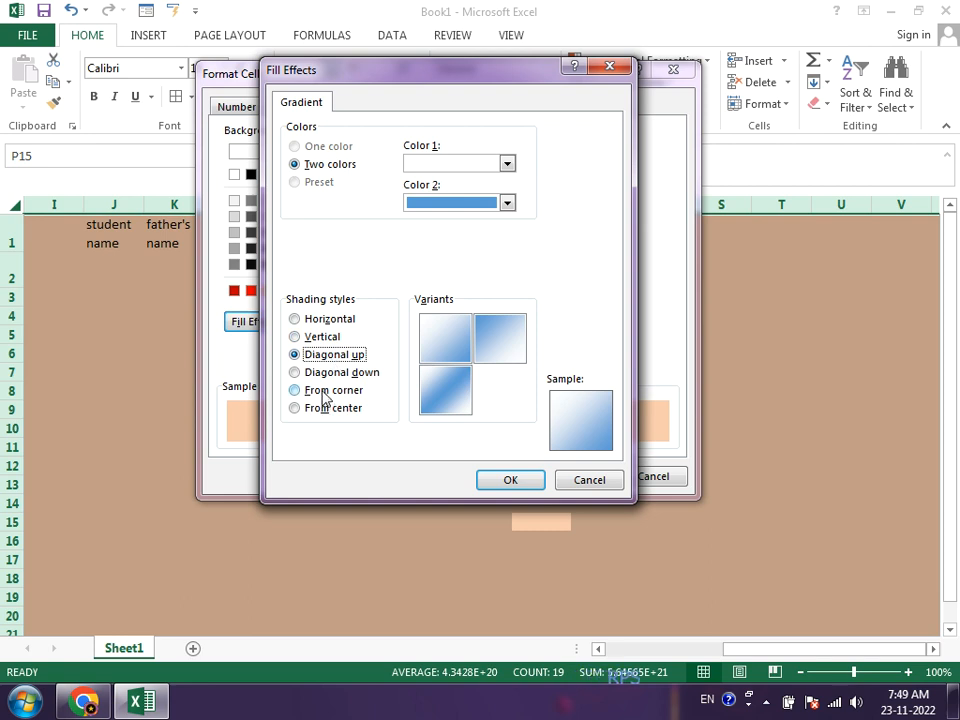
{"action": "left_click", "coordinate": [323, 397]}
{"action": "left_click", "coordinate": [323, 373]}
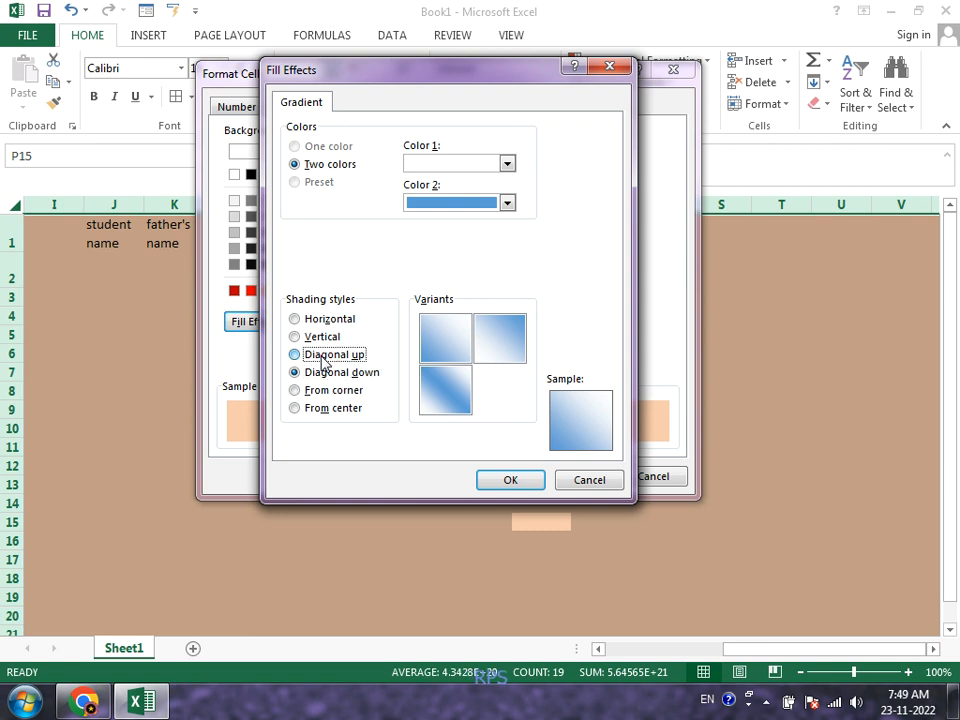
{"action": "left_click", "coordinate": [322, 358]}
{"action": "left_click", "coordinate": [321, 338]}
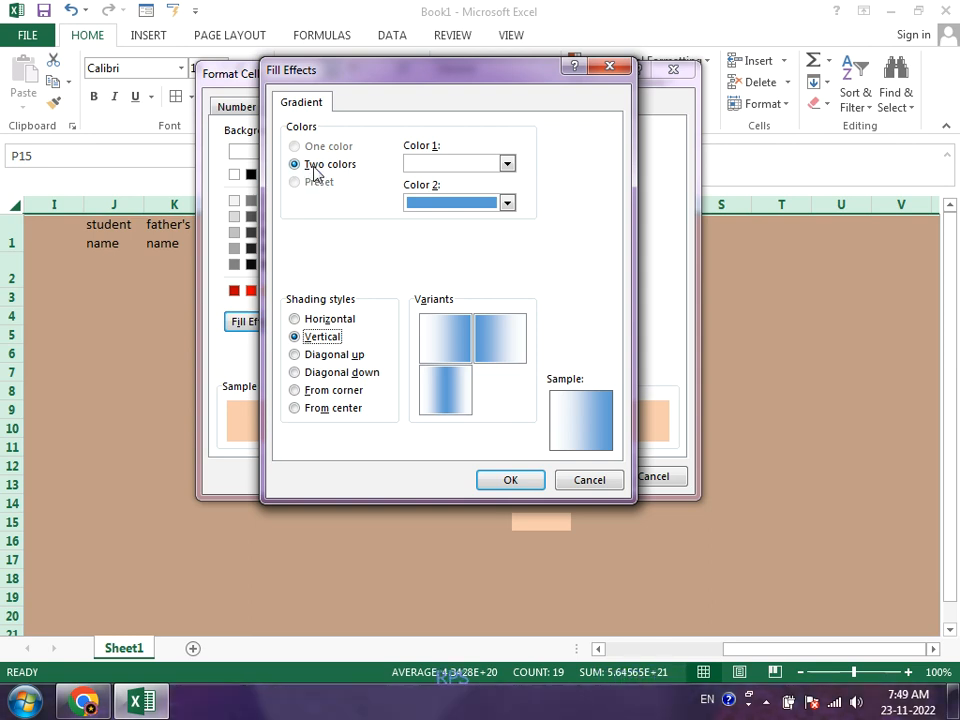
Step: Set the gradient's first color to orange with From center shading and apply the orange-blue fill to the whole sheet
{"action": "left_click", "coordinate": [440, 163]}
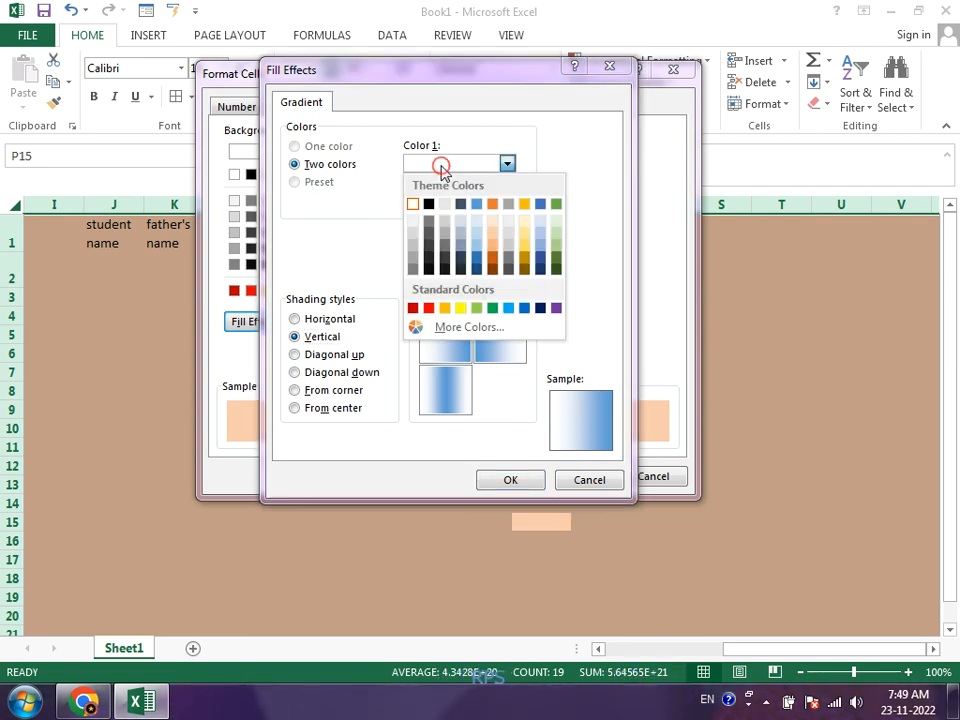
{"action": "left_click", "coordinate": [492, 206]}
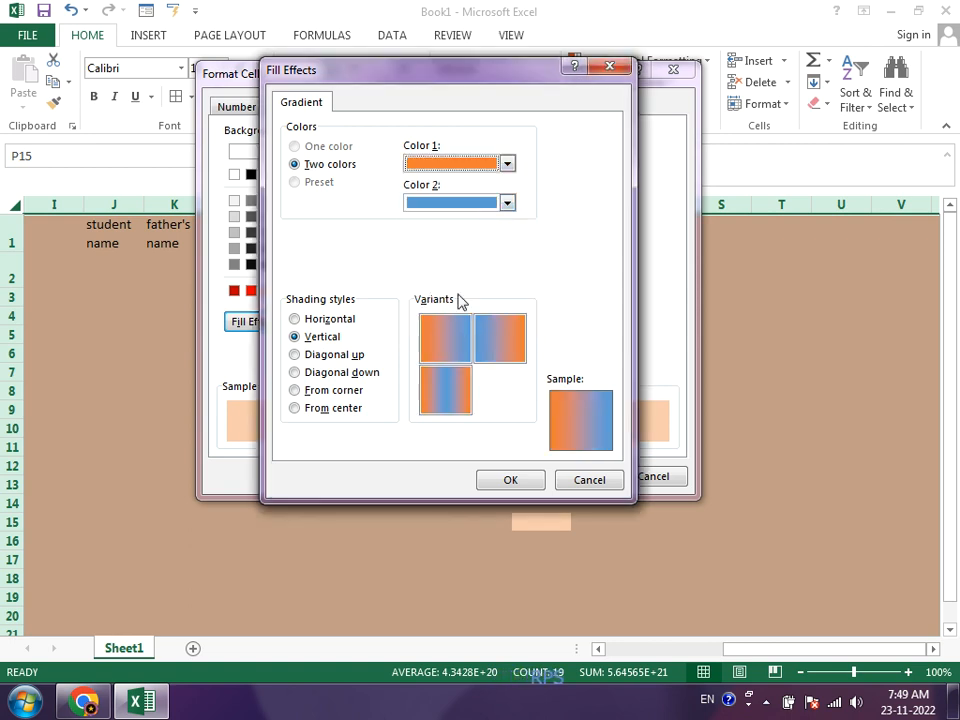
{"action": "left_click", "coordinate": [333, 409]}
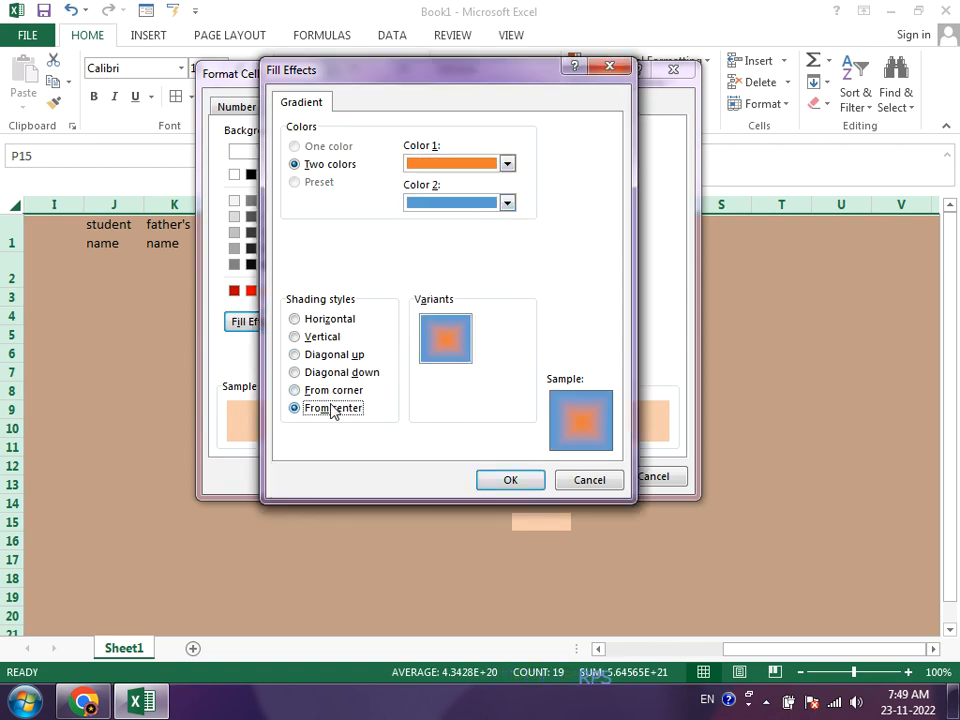
{"action": "left_click", "coordinate": [506, 481]}
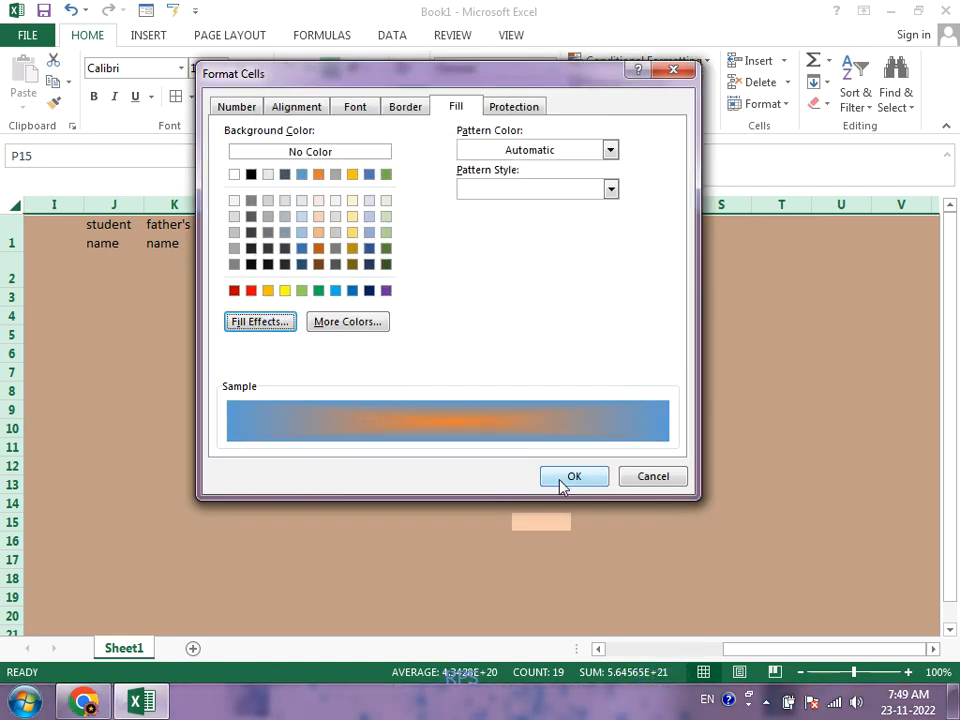
{"action": "left_click", "coordinate": [558, 479]}
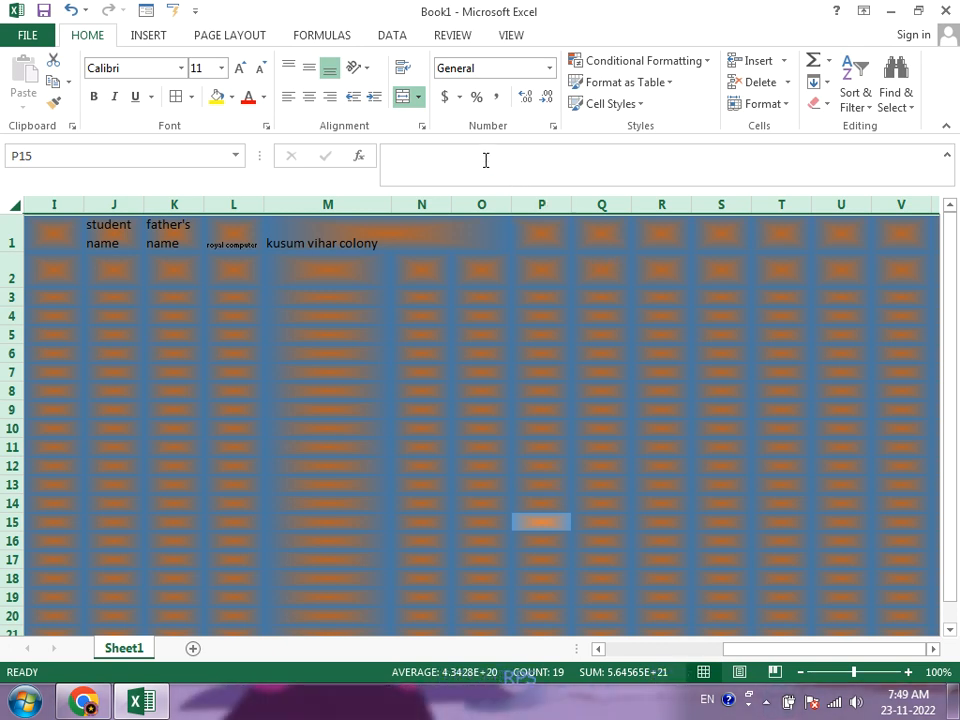
Step: Examine the Locked and Hidden protection options for the sheet's cells in Format Cells, then close the dialog
{"action": "left_click", "coordinate": [424, 127]}
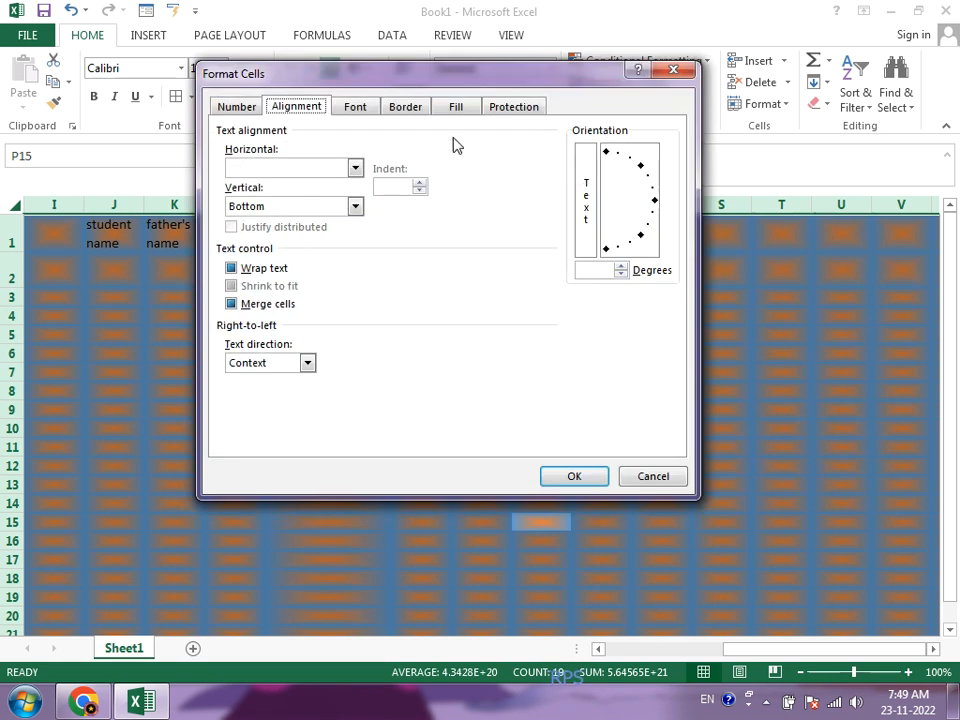
{"action": "left_click", "coordinate": [506, 106]}
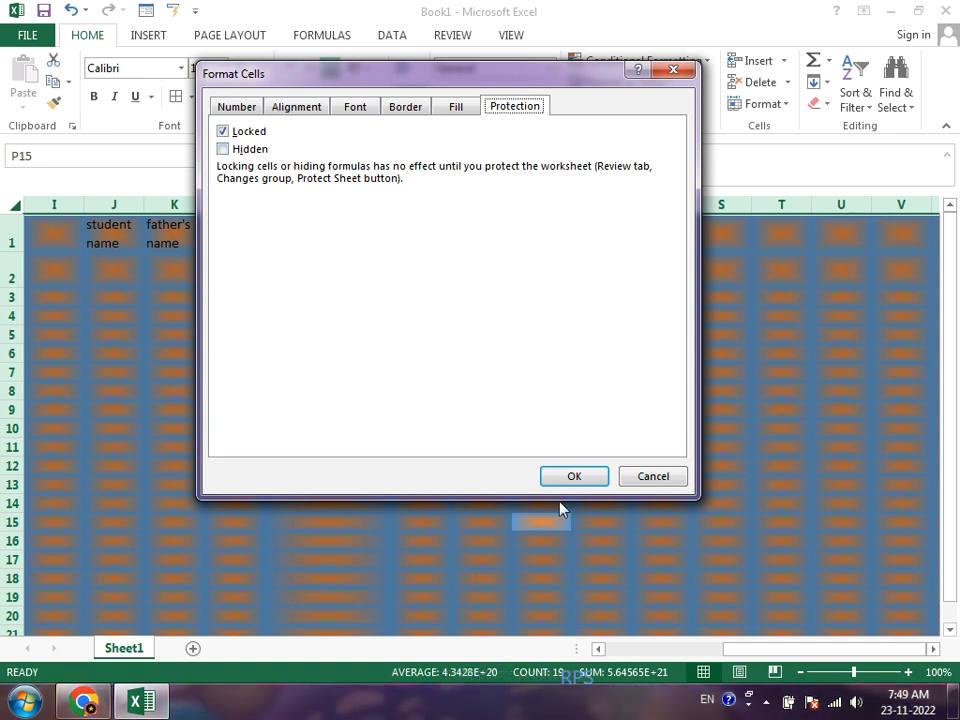
{"action": "left_click", "coordinate": [575, 481]}
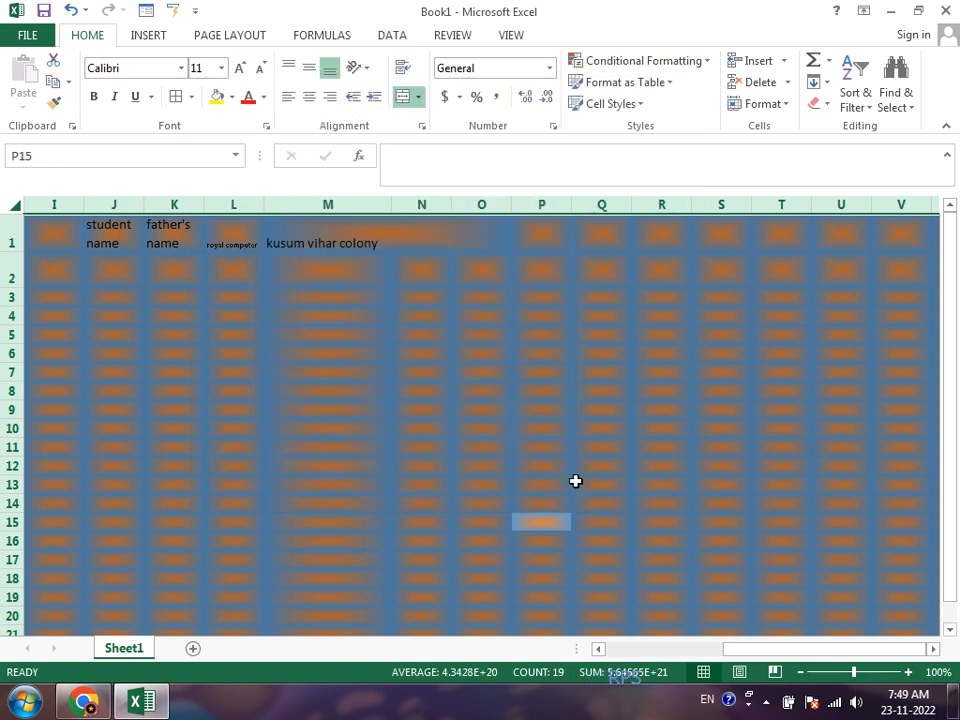